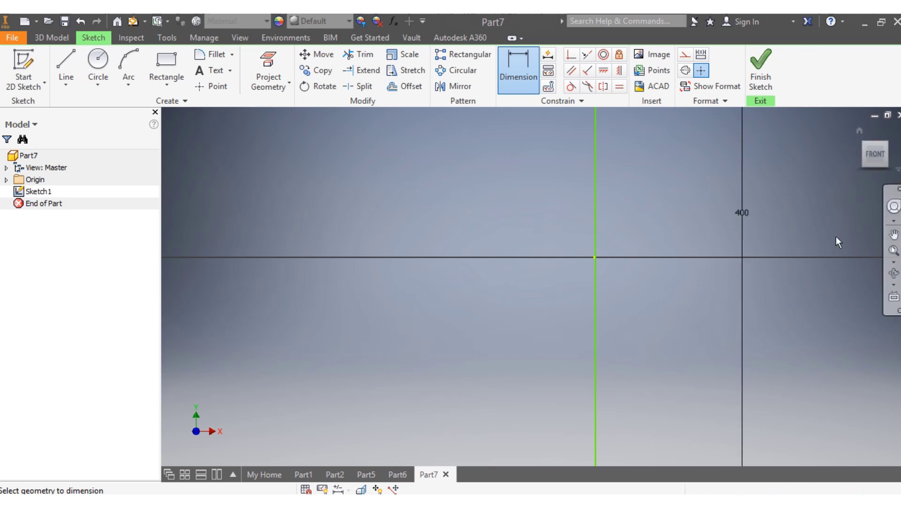
Draw a horizontal line about 361 mm long crossing the 400 mm vertical line beside the origin
scroll(835, 236, up, 5)
scroll(835, 226, down, 4)
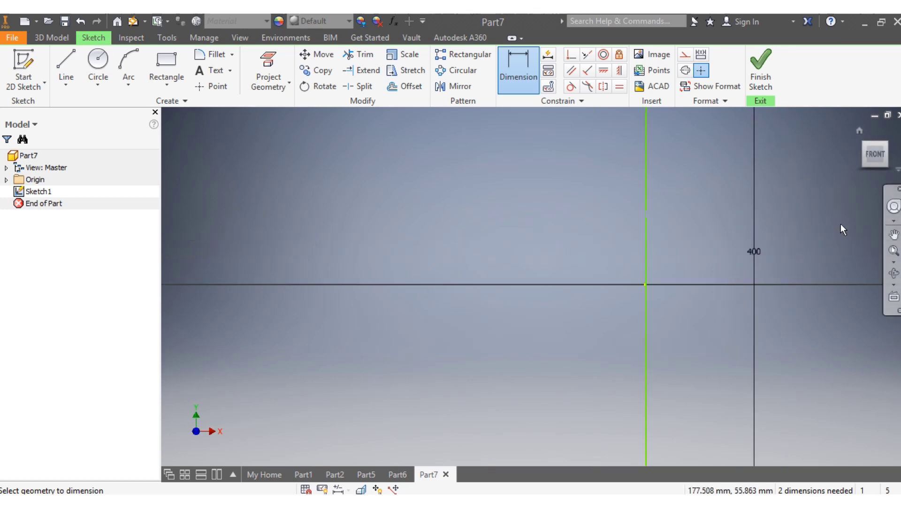
click(65, 71)
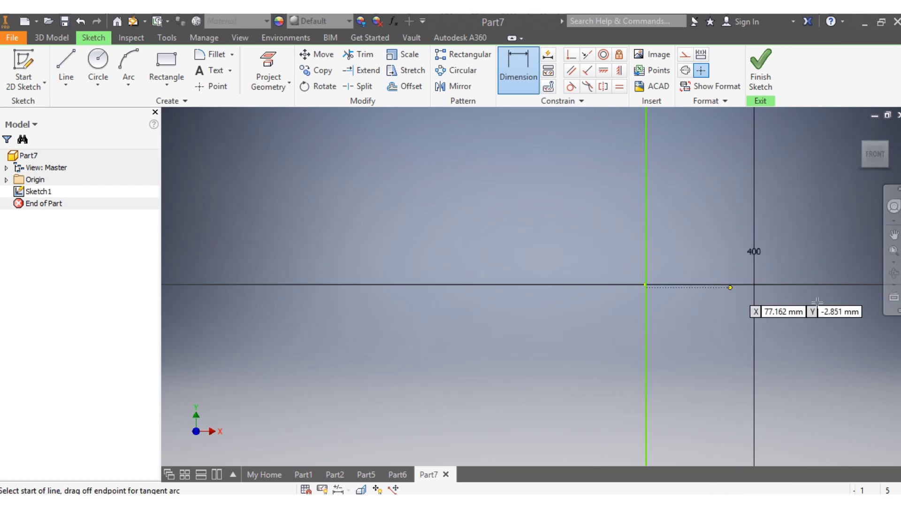
click(852, 284)
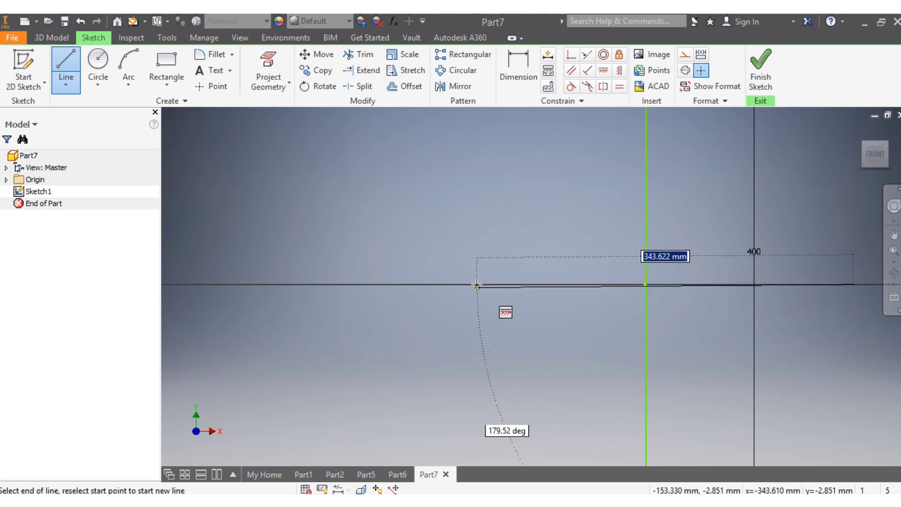
click(458, 285)
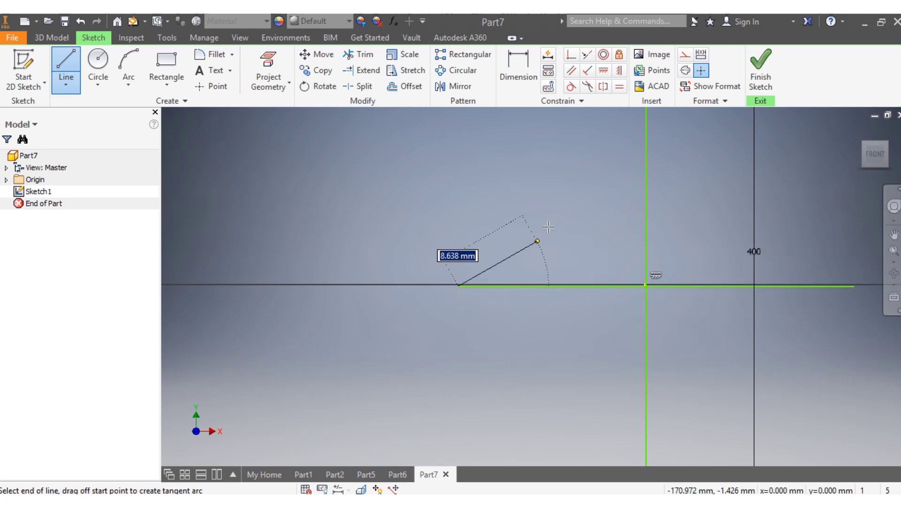
key(Escape)
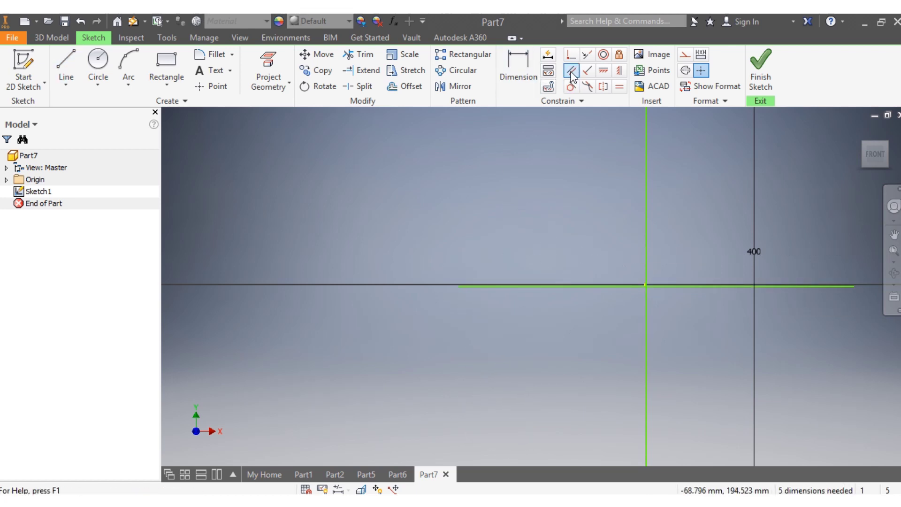
Apply a perpendicular constraint between the horizontal line and the 400 mm vertical line
click(492, 284)
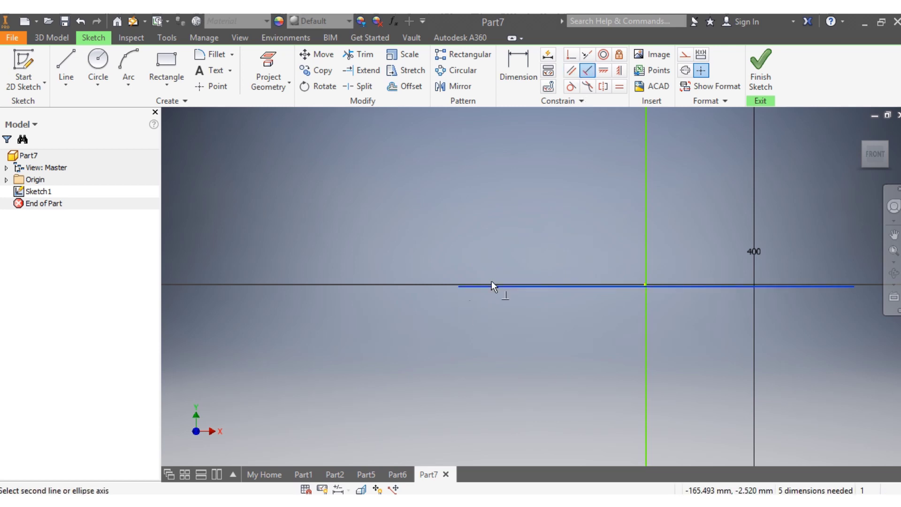
click(646, 219)
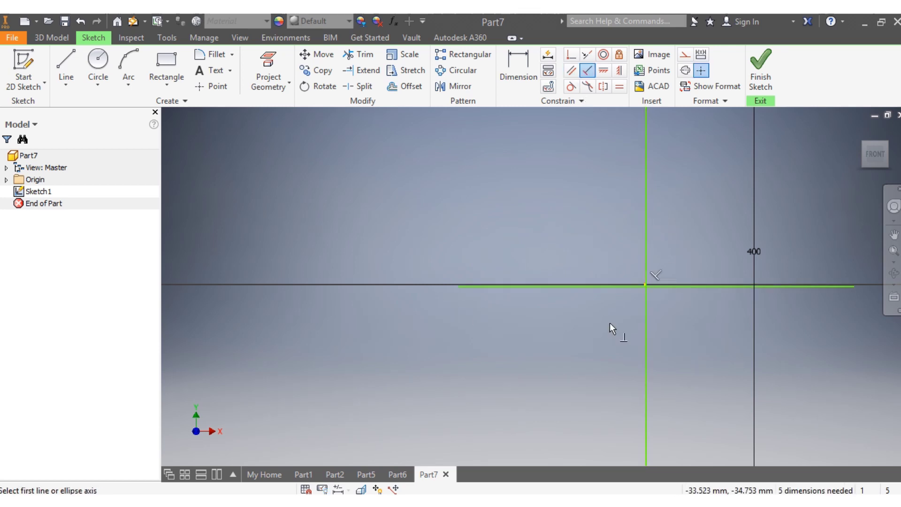
key(Escape)
Dimension the distance from the vertical line's upper endpoint to the horizontal line and set it to 200 mm
scroll(655, 356, down, 6)
scroll(766, 354, up, 5)
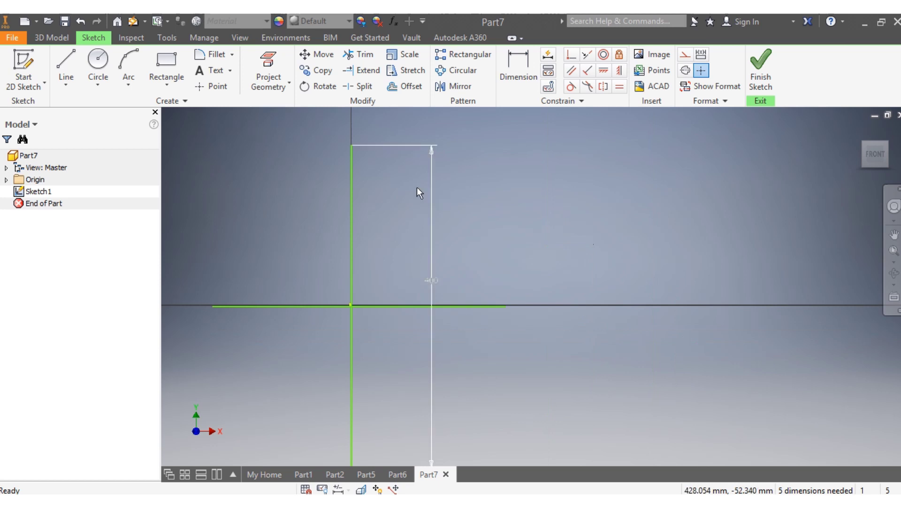
click(509, 67)
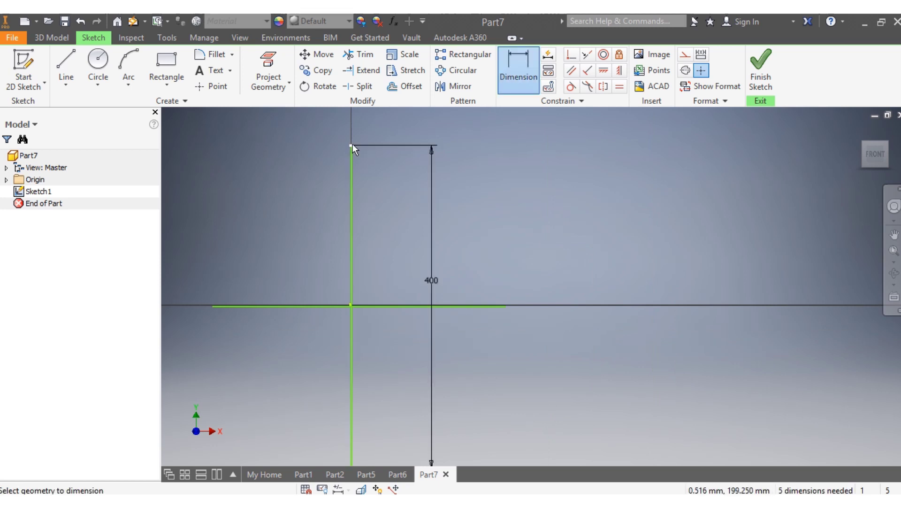
click(361, 306)
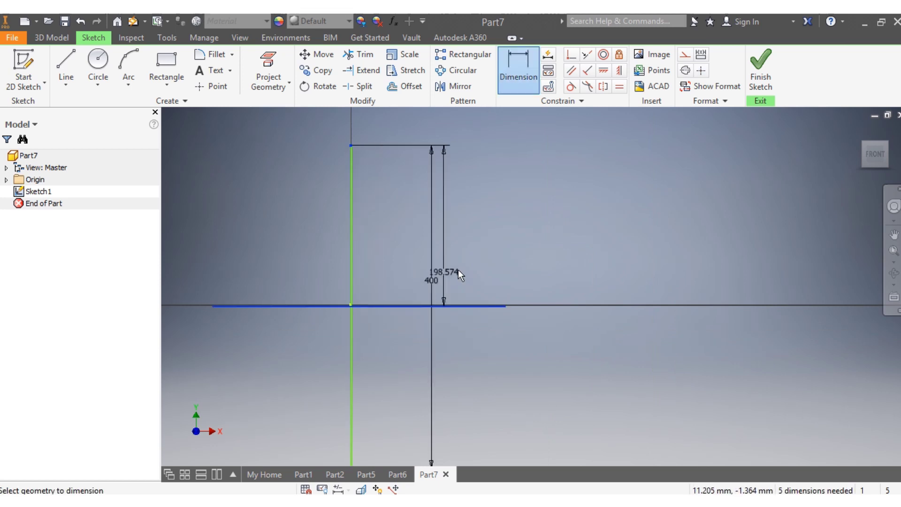
click(469, 269)
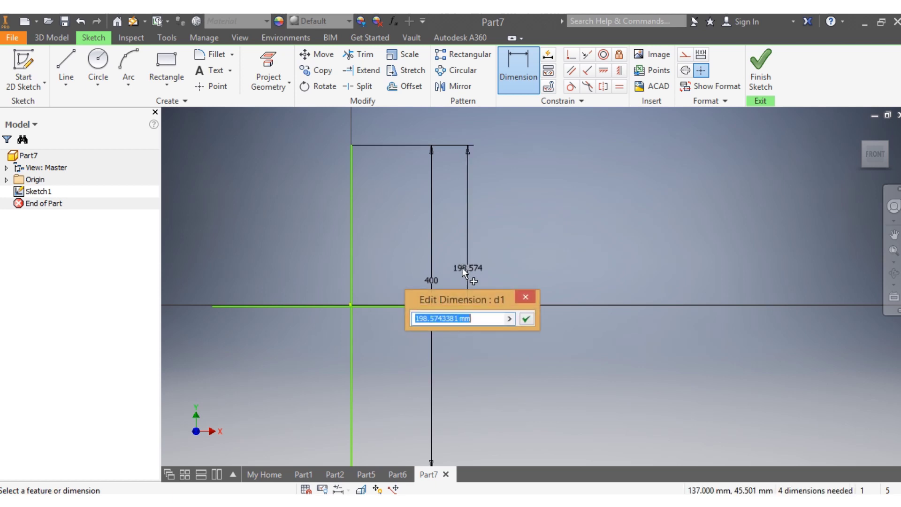
text(200)
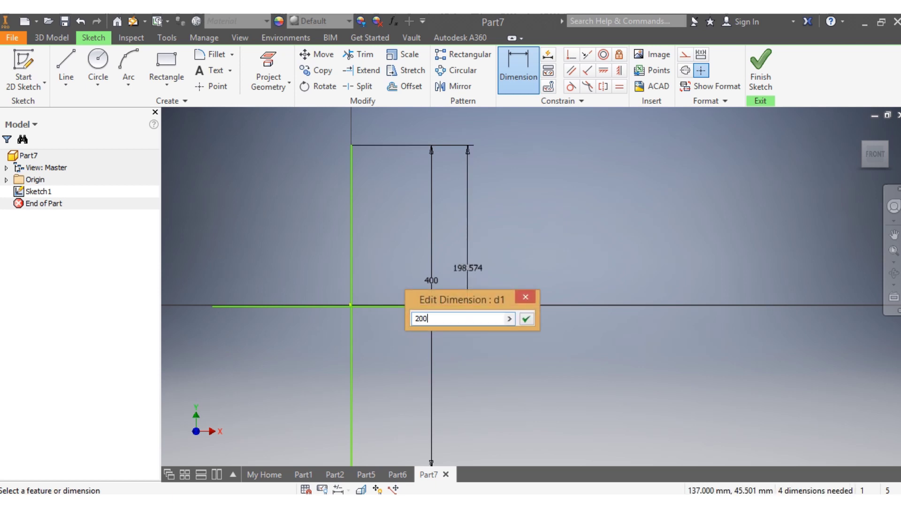
key(Return)
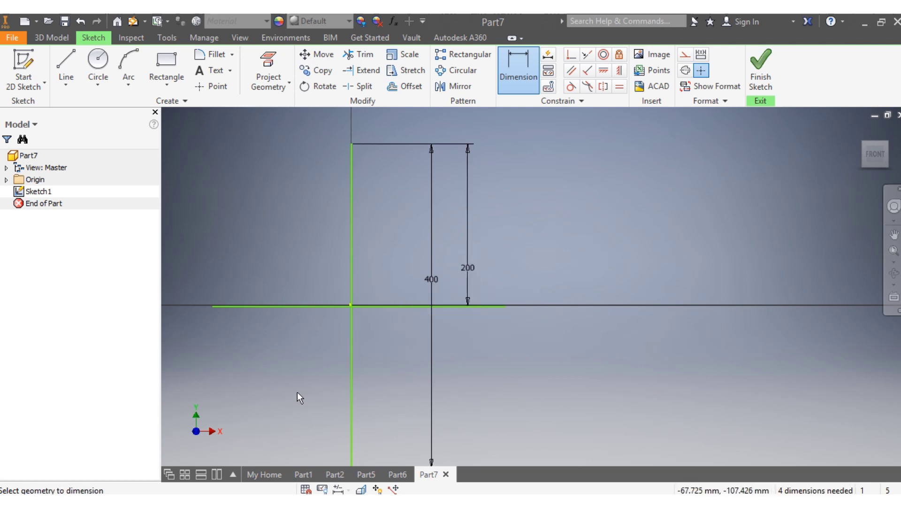
Draw a narrow upright rectangle about 11 mm wide and 400 mm tall, left of the vertical line and aligned with its ends
scroll(297, 392, down, 8)
scroll(221, 390, up, 5)
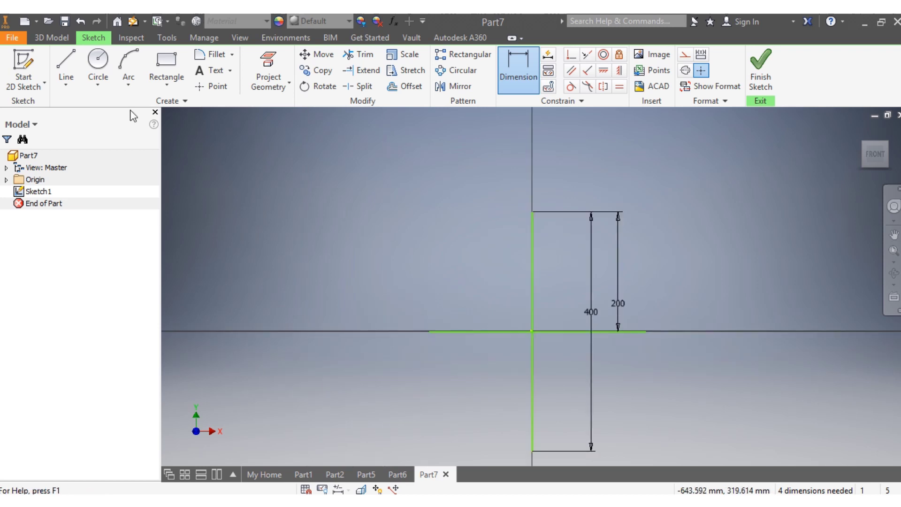
click(164, 66)
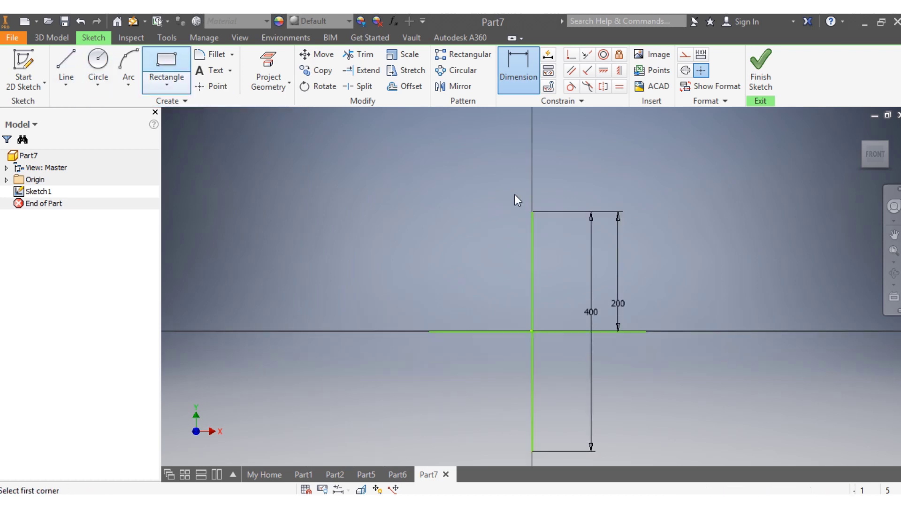
click(471, 211)
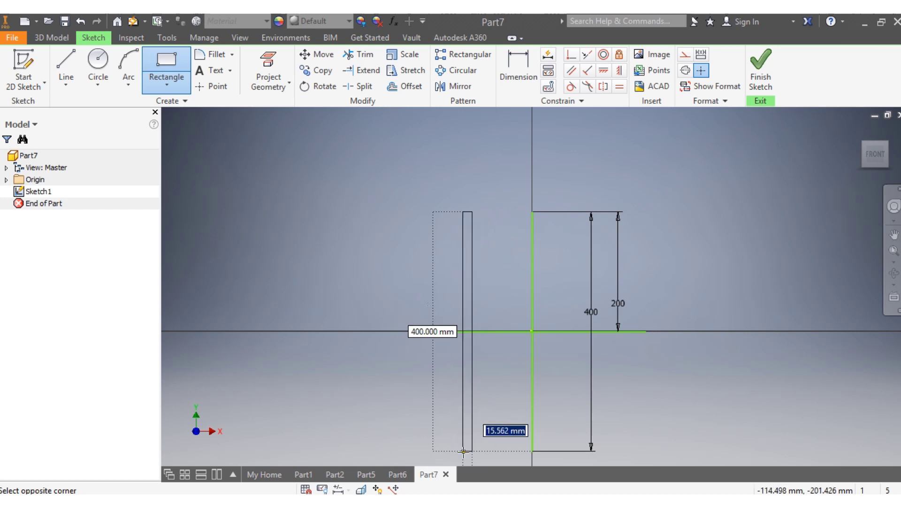
click(479, 451)
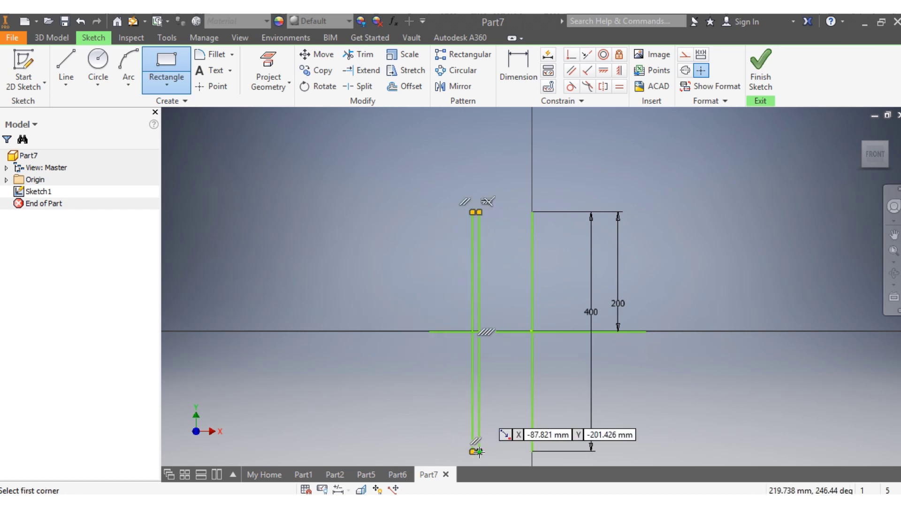
key(Escape)
Constrain the rectangle's right long side to be parallel to and equal in length to the 400 mm vertical line
click(575, 74)
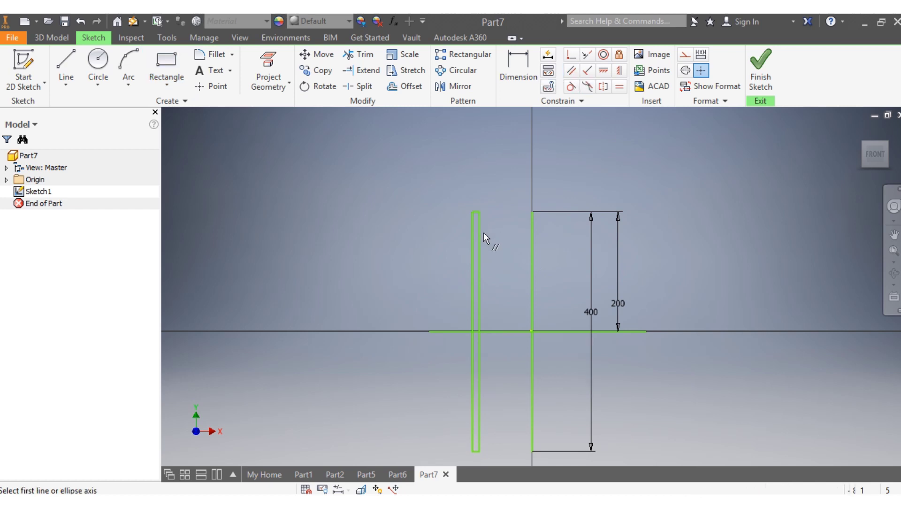
click(480, 261)
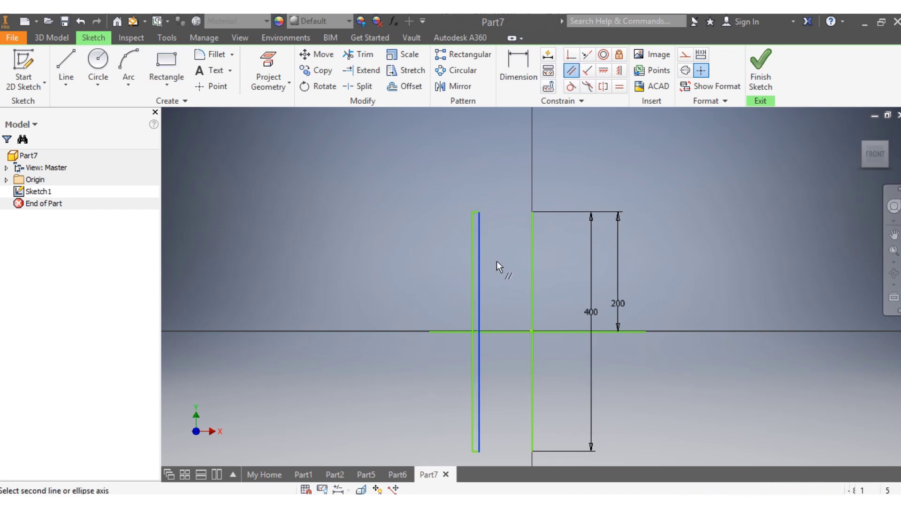
click(532, 276)
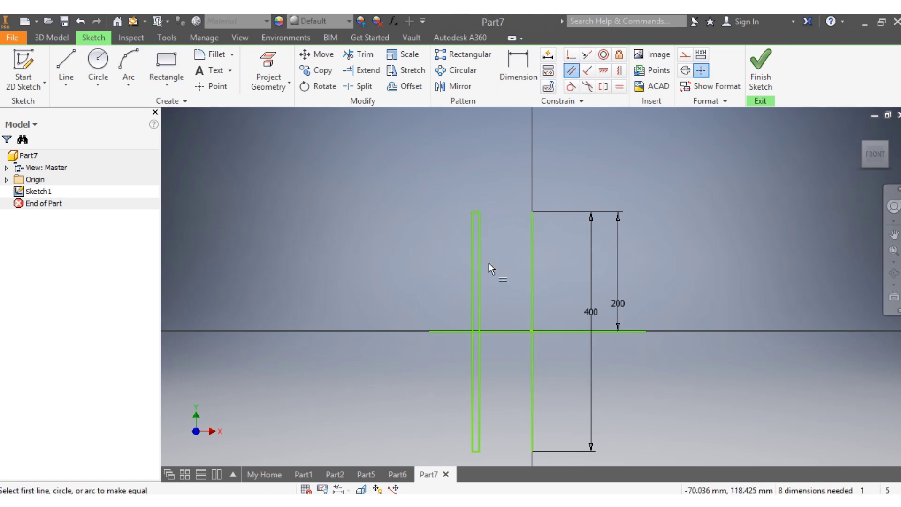
click(479, 277)
click(534, 290)
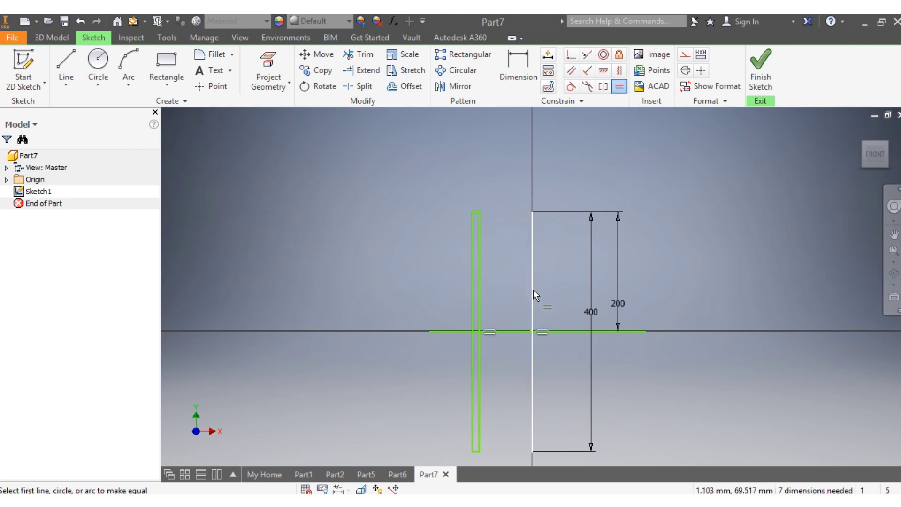
Dimension the rectangle's upper short edge and set its width to 10 mm
click(518, 66)
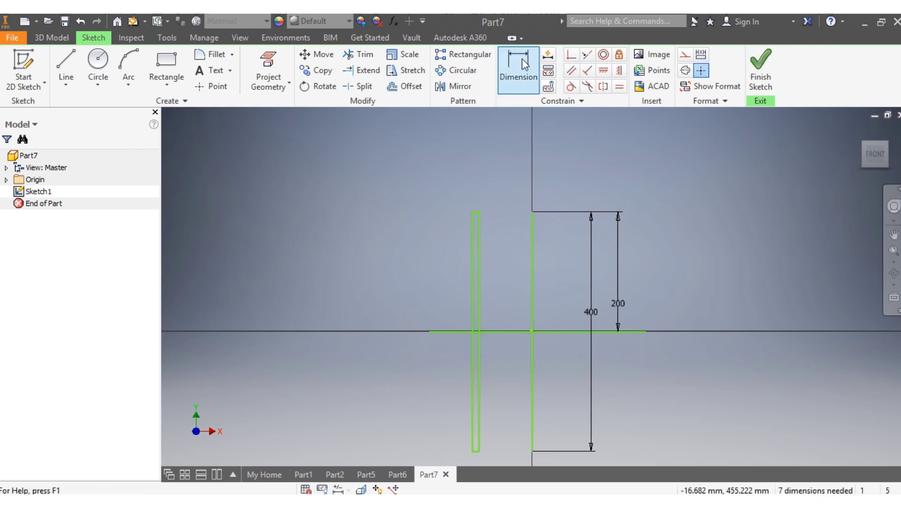
scroll(472, 215, up, 5)
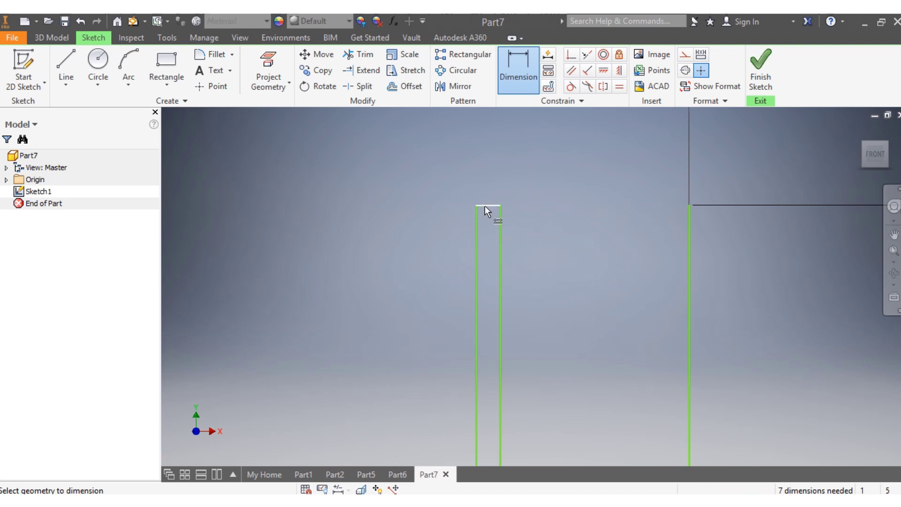
click(487, 168)
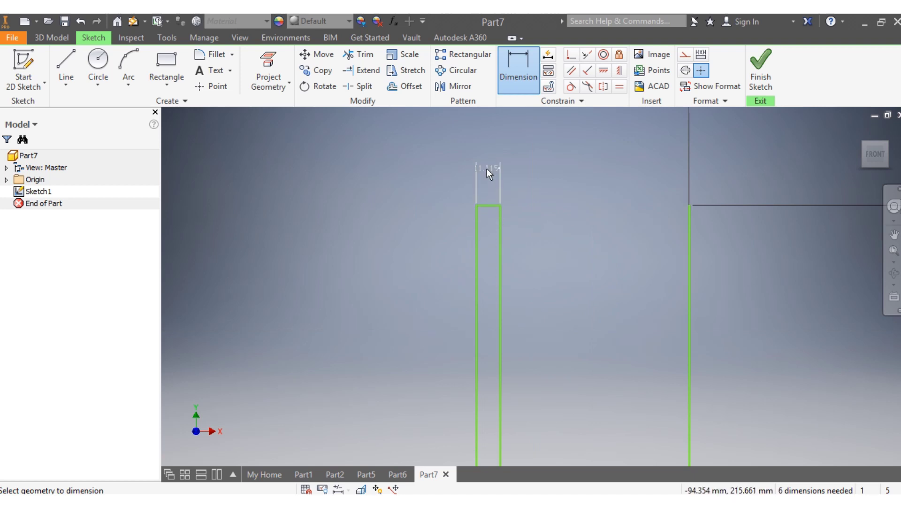
text(10)
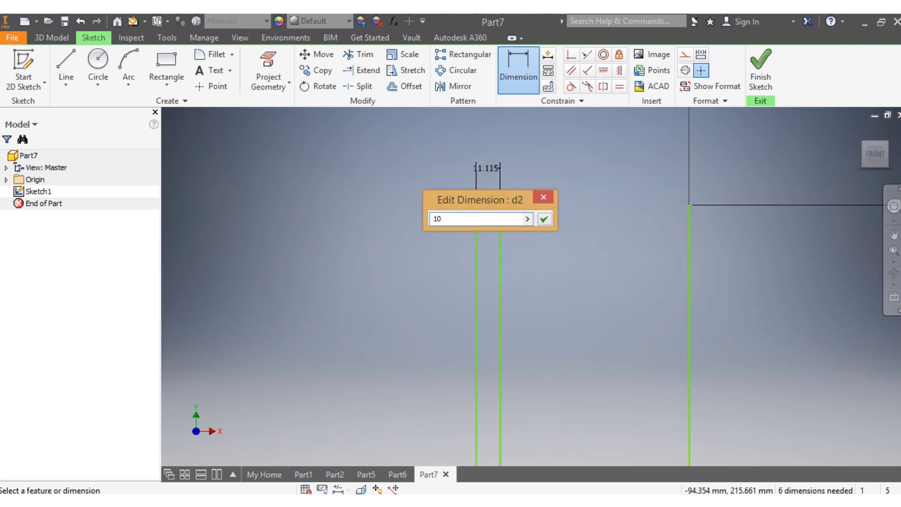
key(Return)
Dimension the distance between the rectangle's left long side and the 400 mm vertical line and set it to 50 mm
scroll(522, 327, up, 5)
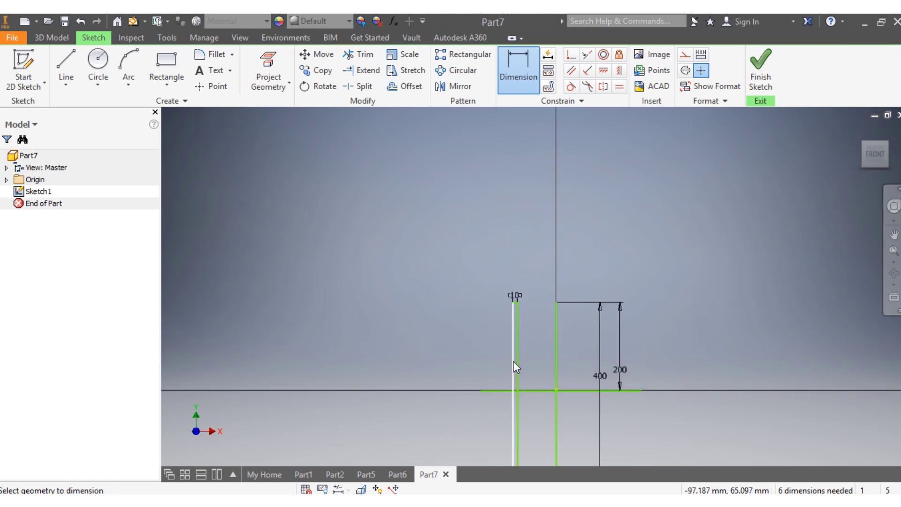
click(514, 362)
click(557, 362)
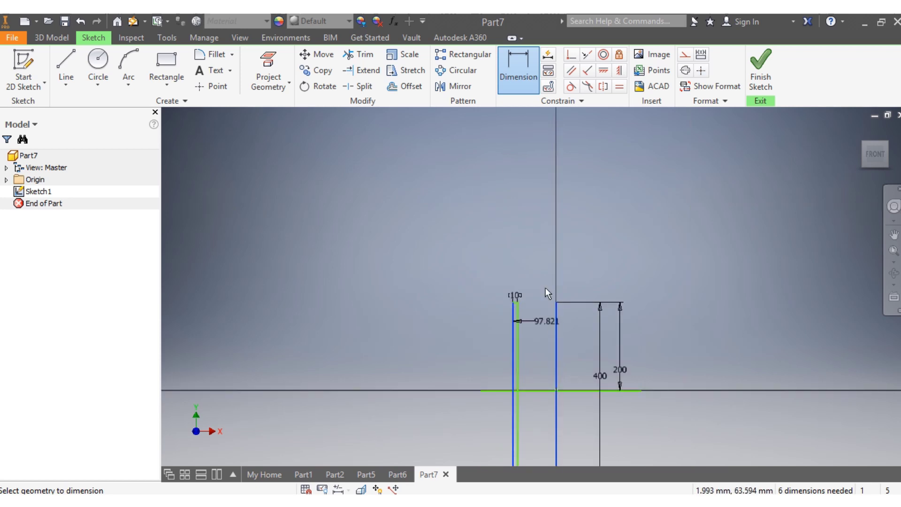
click(540, 261)
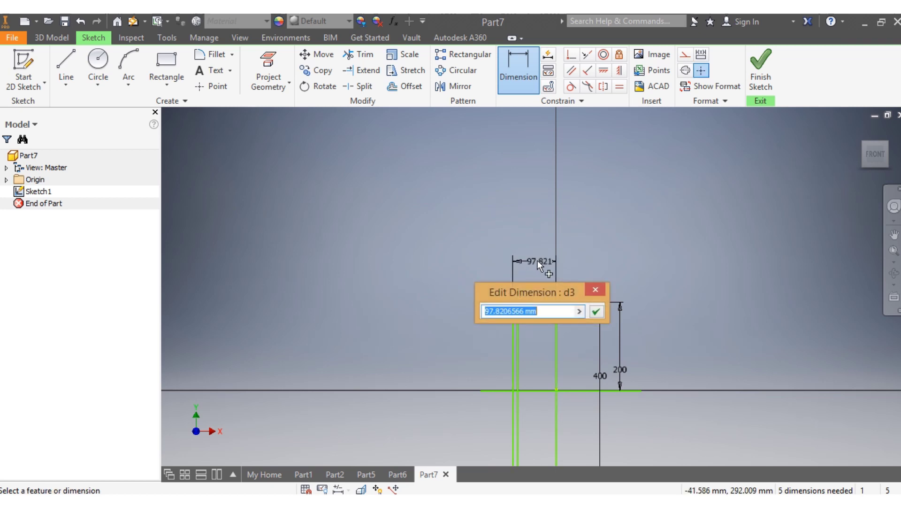
text(50)
key(Return)
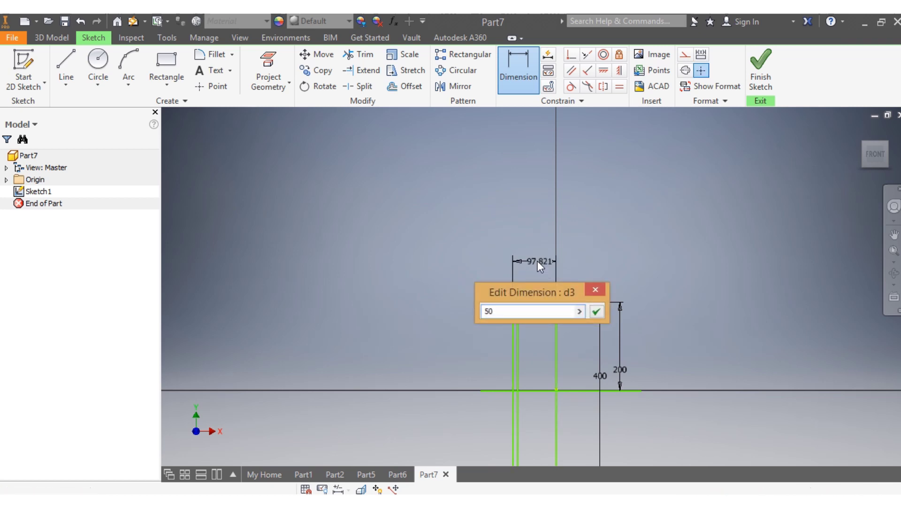
Draw a slanted line up and right from the crossing of the vertical and horizontal lines, about 27° from the vertical line
click(65, 65)
scroll(550, 399, up, 4)
scroll(555, 395, up, 3)
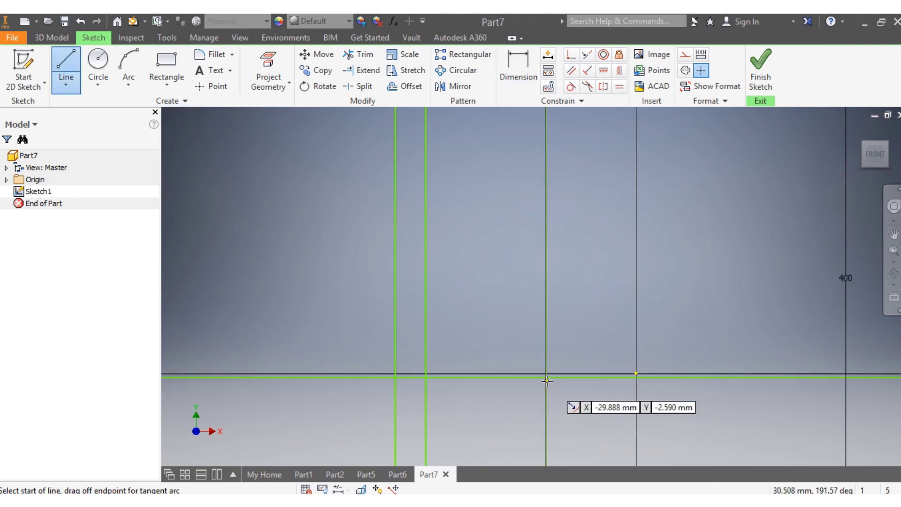
click(546, 377)
scroll(546, 377, down, 6)
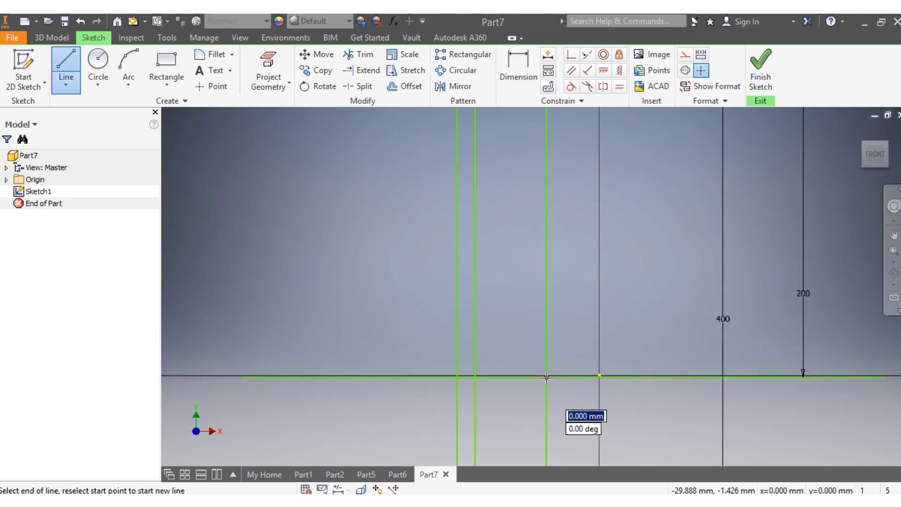
click(591, 290)
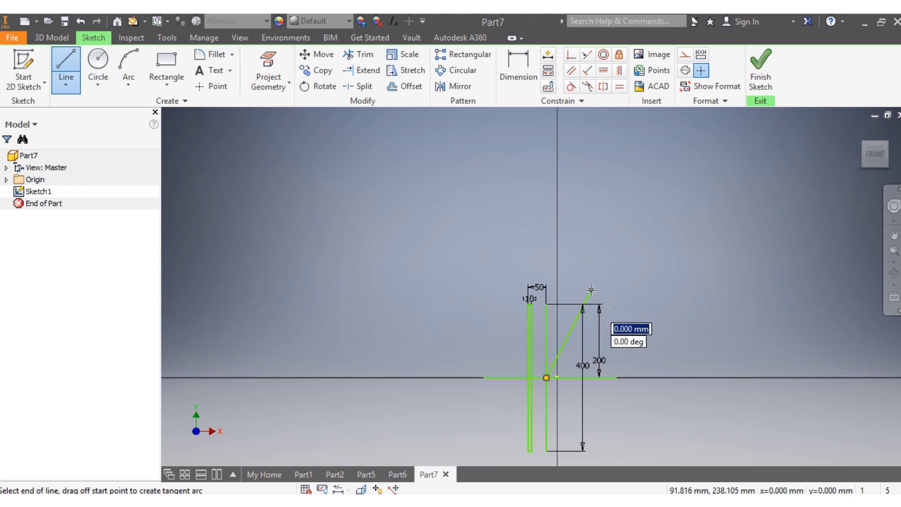
key(Escape)
Dimension the angle between the 400 mm vertical line and the slanted line and set it to 45 degrees
key(d)
scroll(568, 329, up, 5)
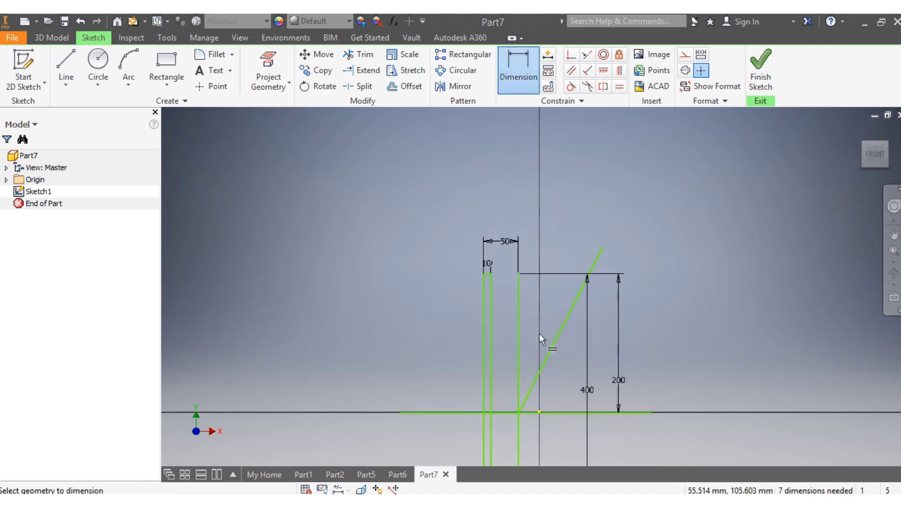
click(478, 353)
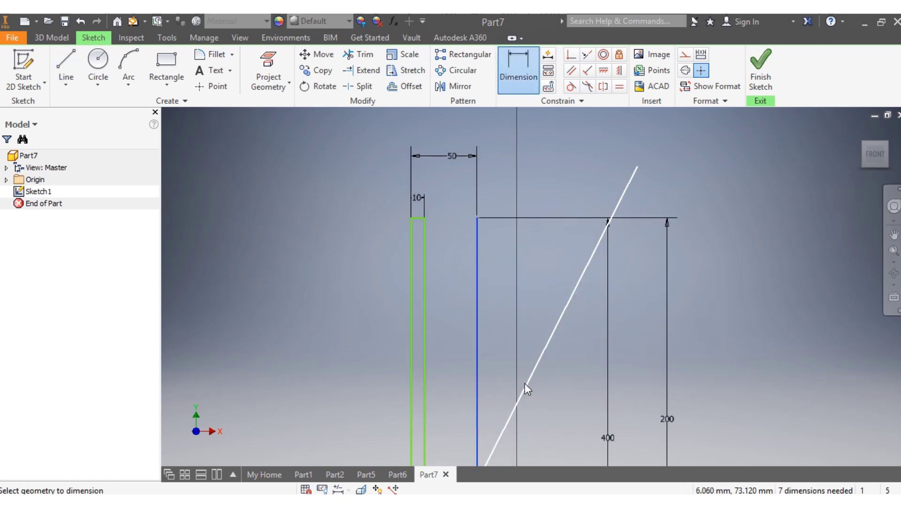
click(526, 383)
click(511, 349)
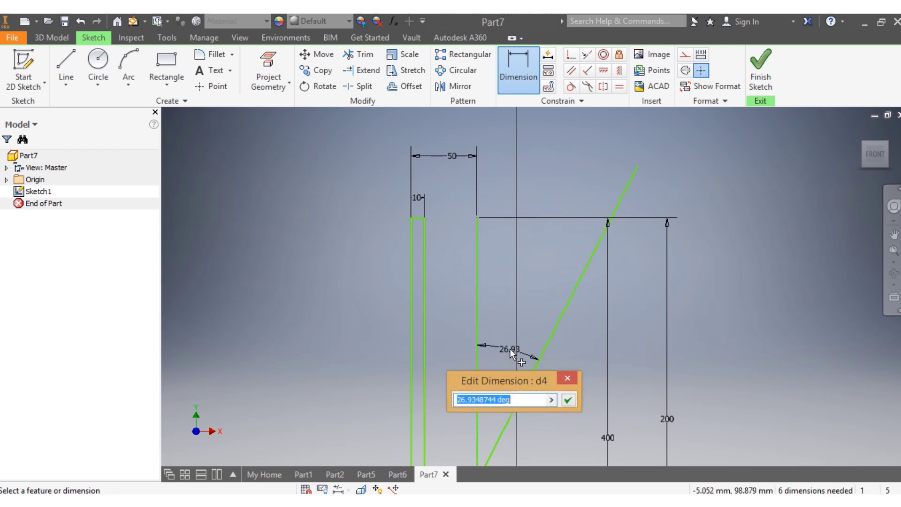
text(45)
key(Return)
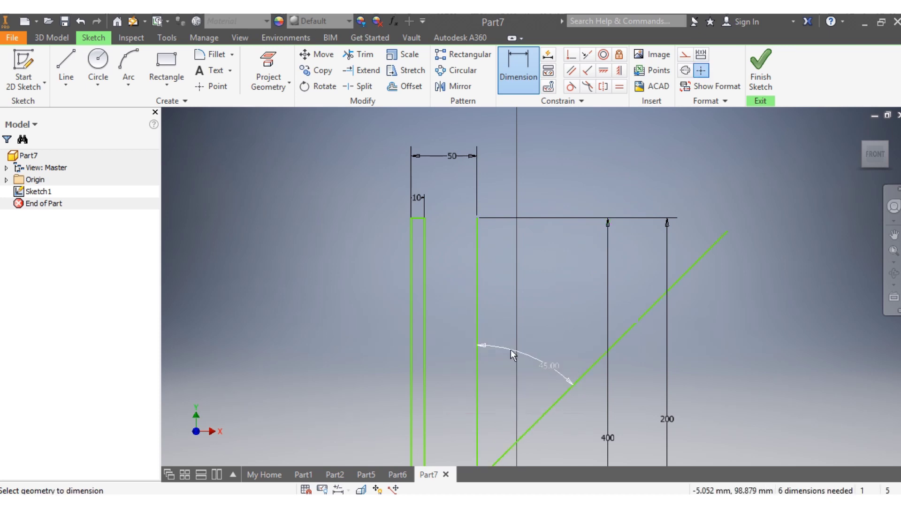
Dimension the slanted line's vertical height and set it to 141.42 mm
scroll(511, 349, down, 3)
scroll(511, 349, up, 1)
scroll(511, 404, up, 3)
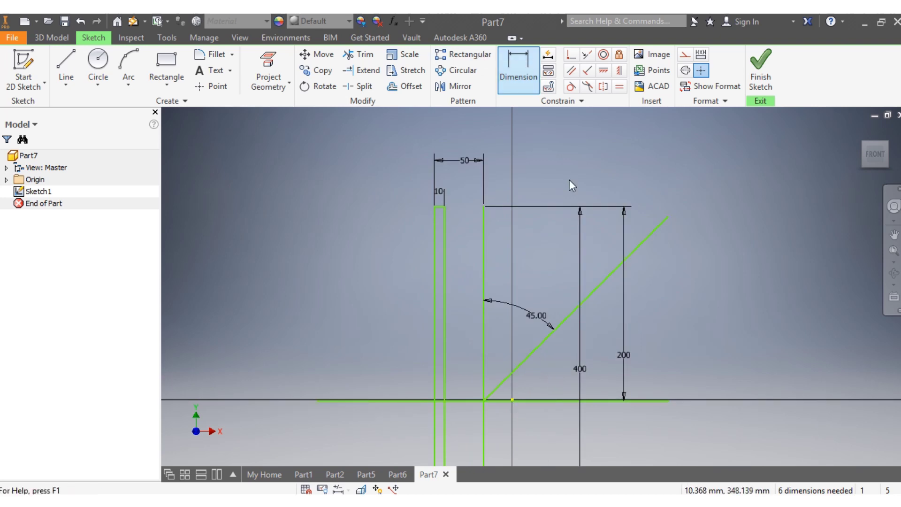
click(566, 319)
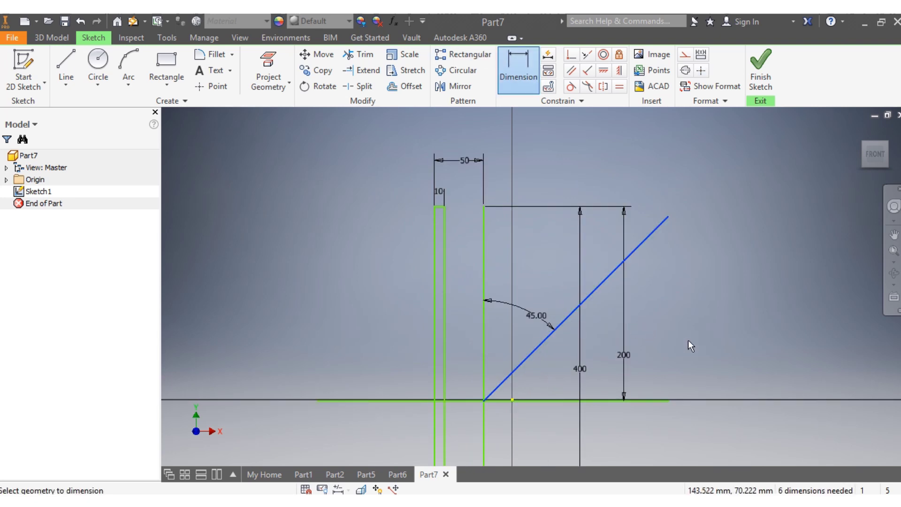
click(669, 322)
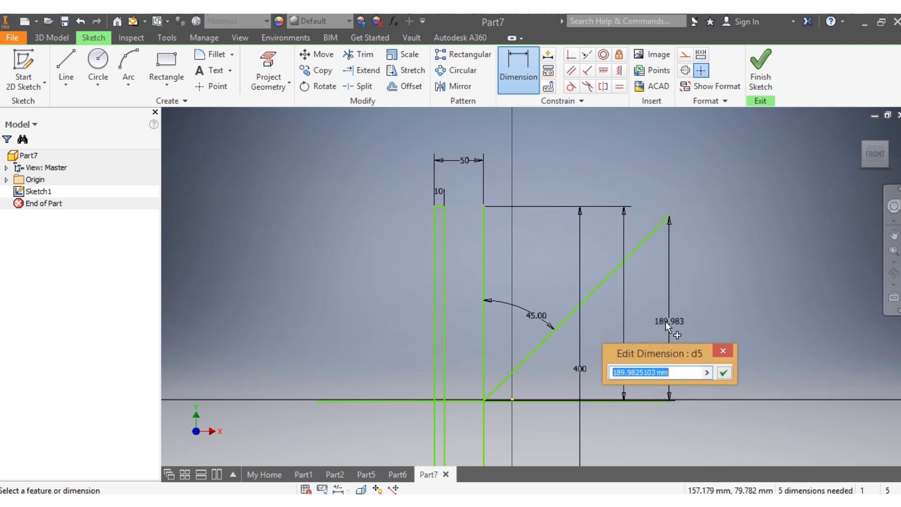
text(141.42)
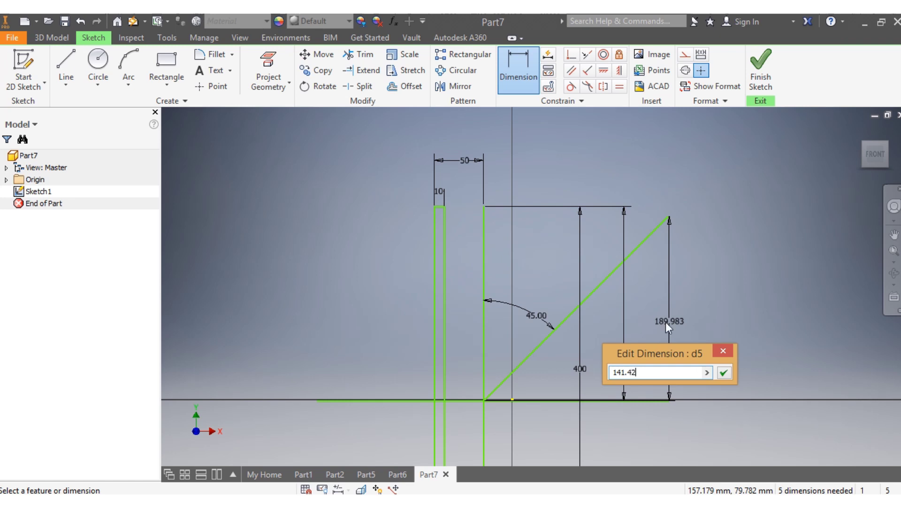
key(Return)
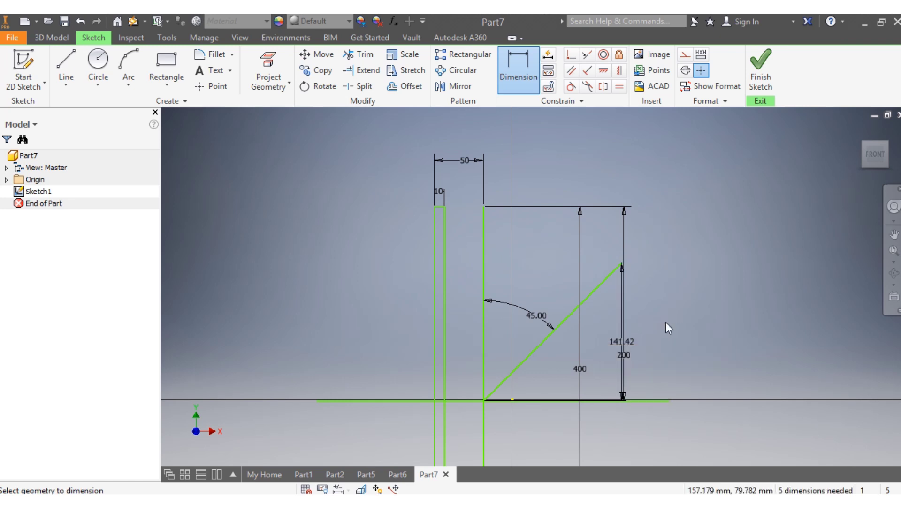
key(Escape)
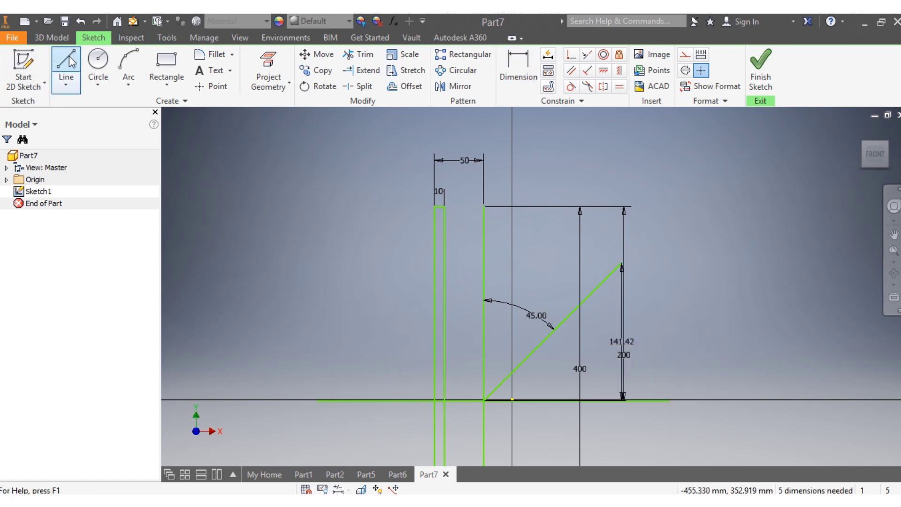
Draw a second slanted line below the 45° line, running roughly alongside it and crossing the horizontal line
click(66, 63)
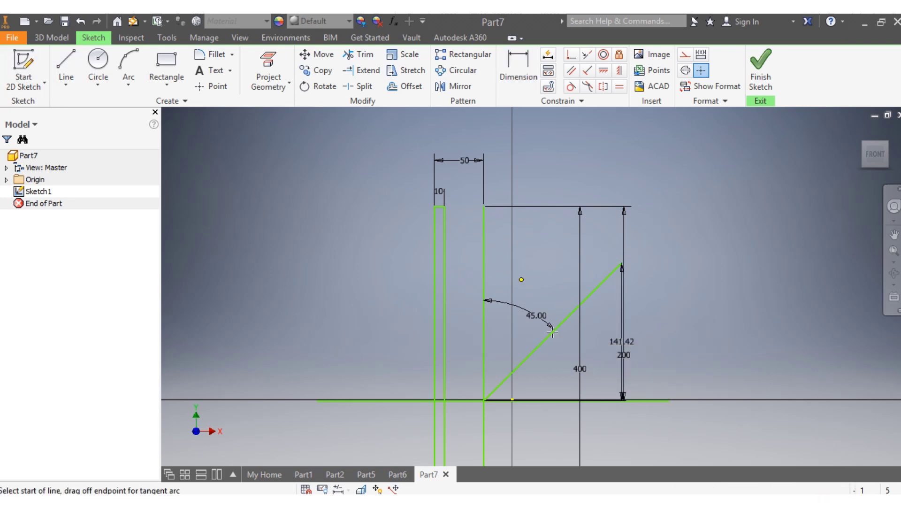
click(500, 417)
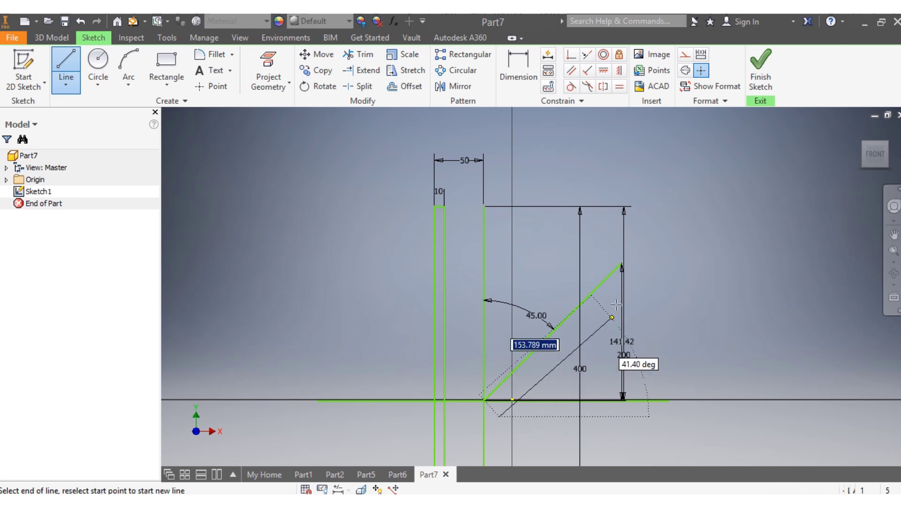
click(634, 279)
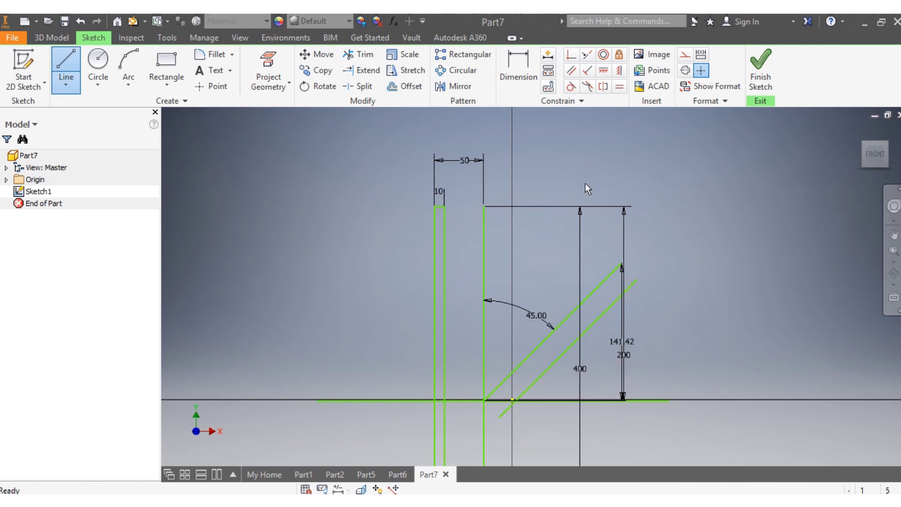
Constrain the second slanted line to be parallel to and equal in length to the original 45° line
click(571, 70)
click(600, 317)
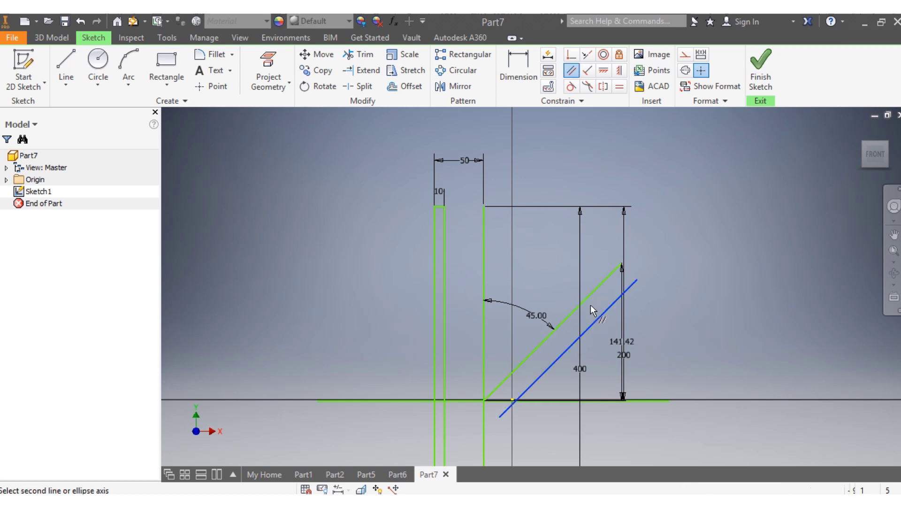
click(585, 297)
click(620, 86)
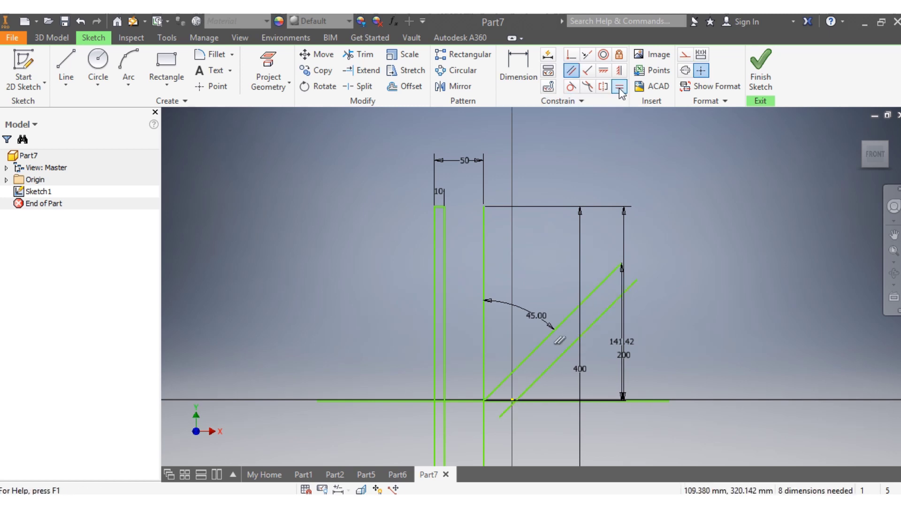
click(597, 320)
click(592, 294)
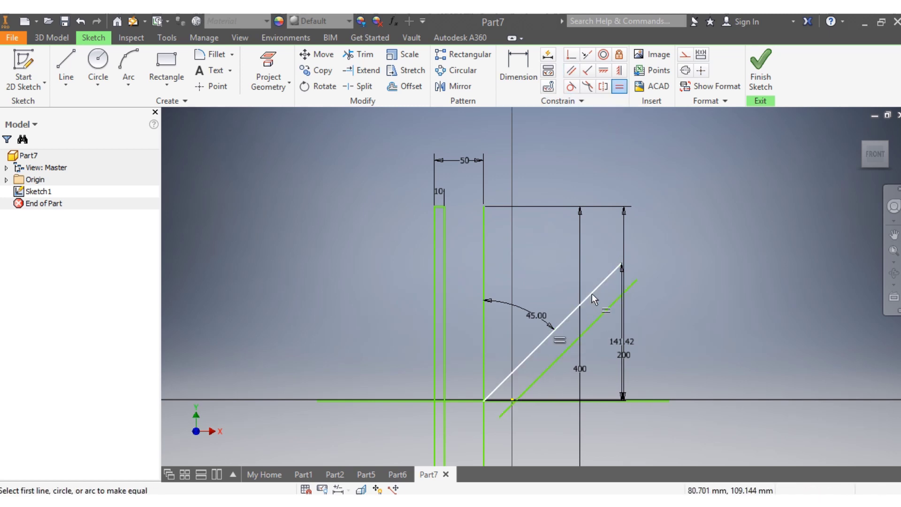
Draw a third slanted line just below the second one, running closely alongside it
click(66, 66)
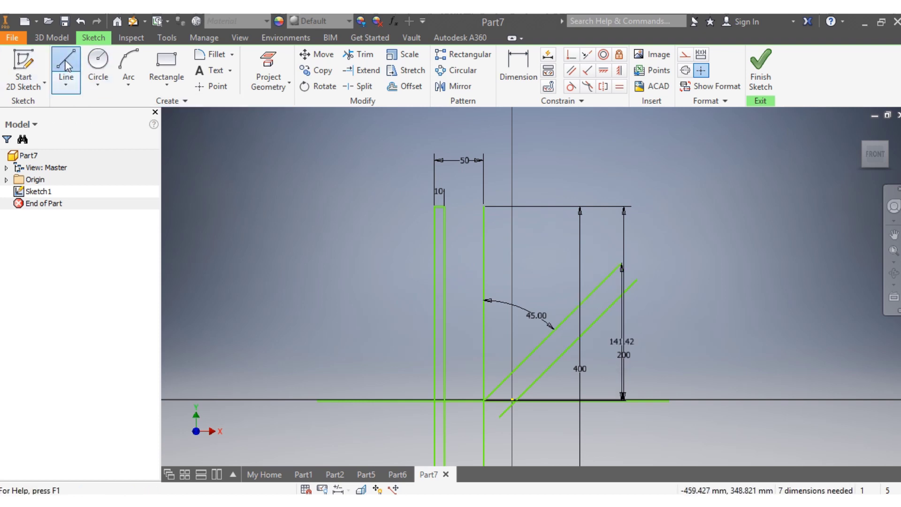
click(505, 420)
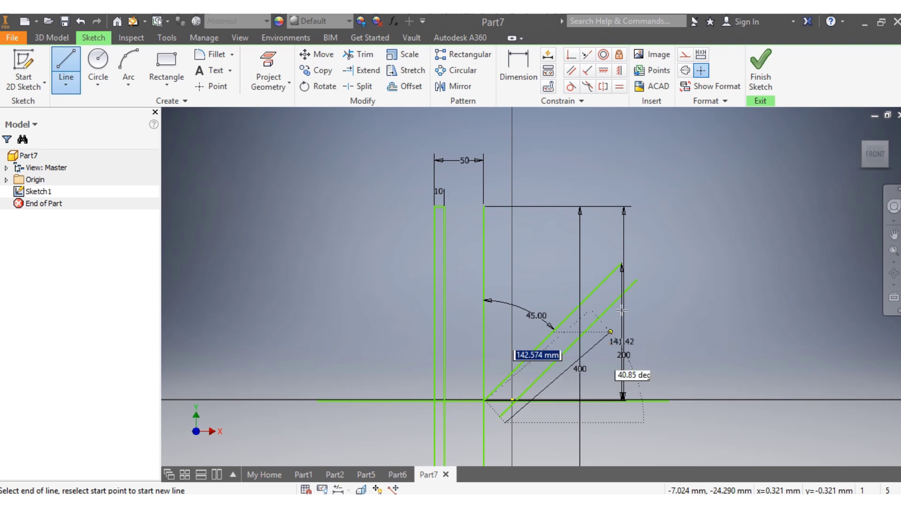
double_click(644, 288)
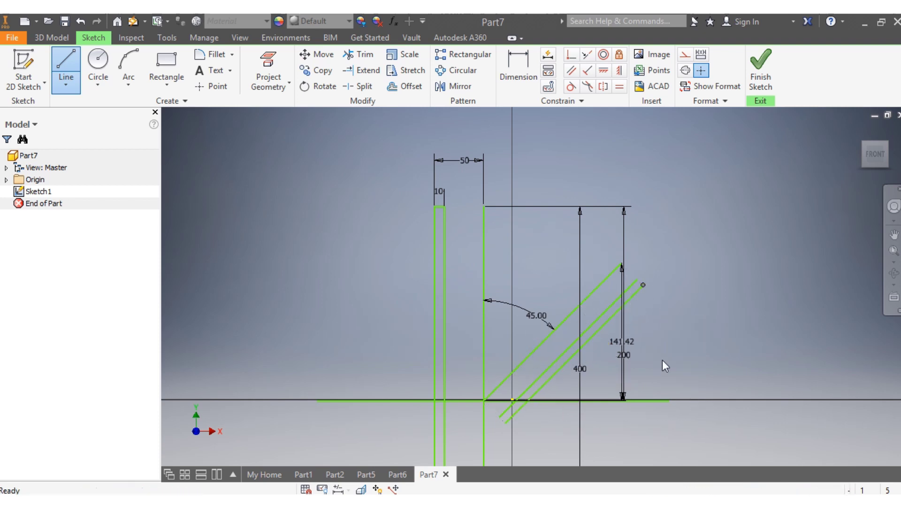
Constrain the third slanted line to be parallel to and equal in length to the second slanted line
click(571, 70)
click(607, 310)
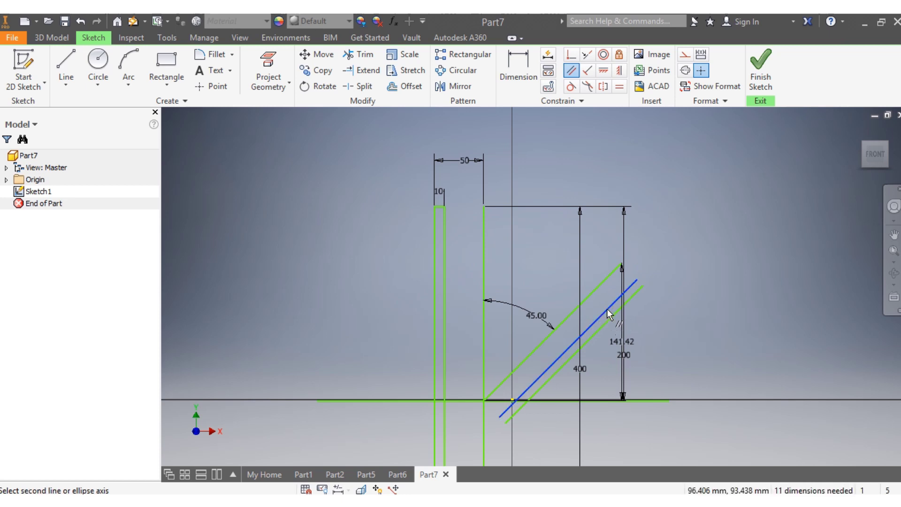
click(615, 313)
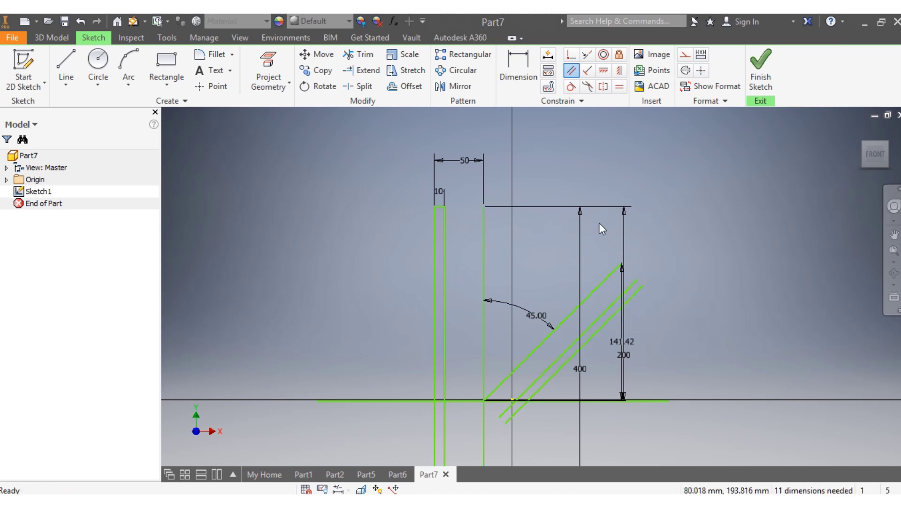
click(572, 70)
click(599, 328)
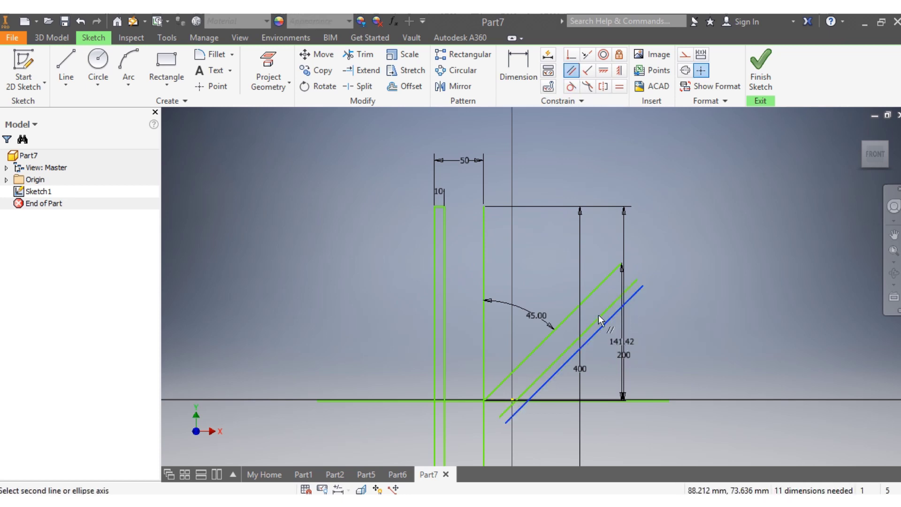
click(599, 315)
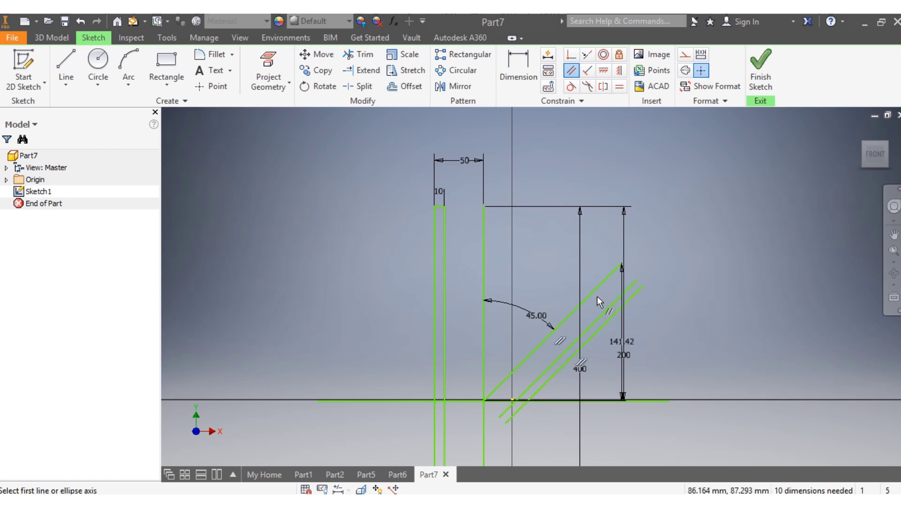
click(618, 89)
click(598, 329)
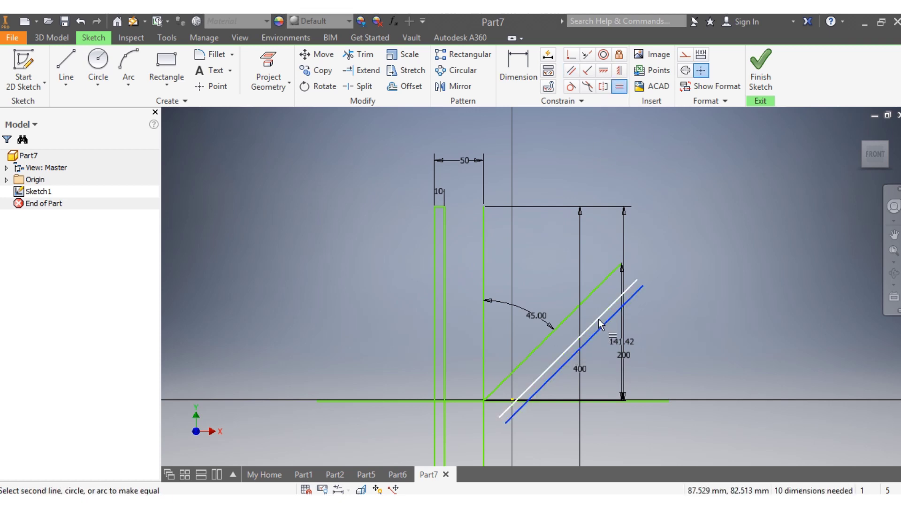
click(599, 319)
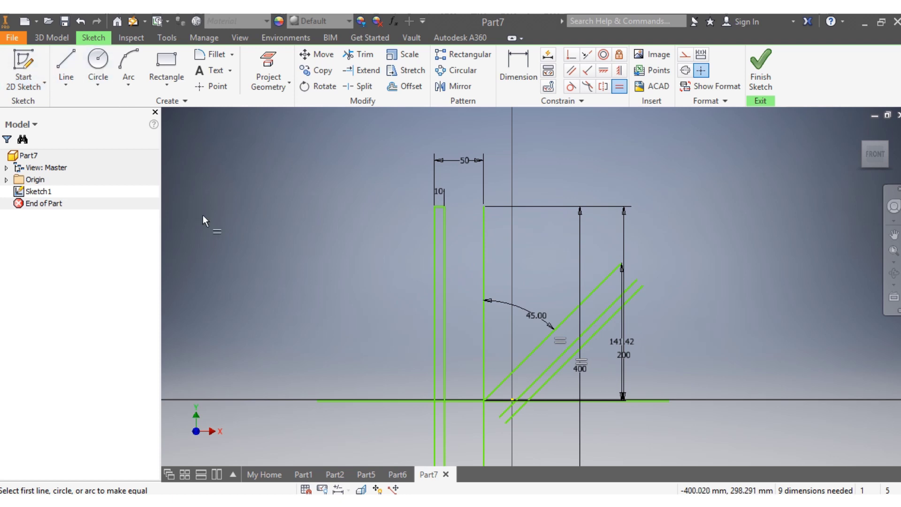
Dimension the spacing between the second and third slanted lines at their upper ends and set it to 10 mm
click(518, 66)
scroll(633, 294, down, 3)
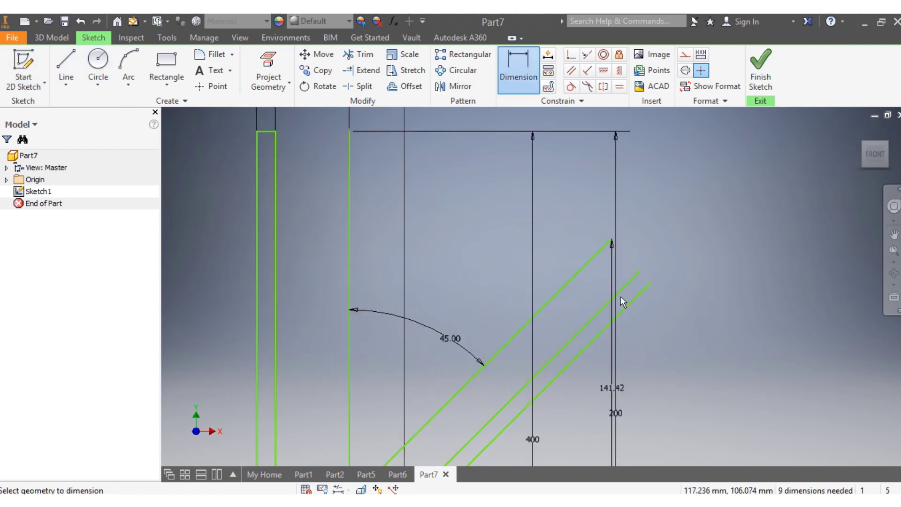
click(631, 281)
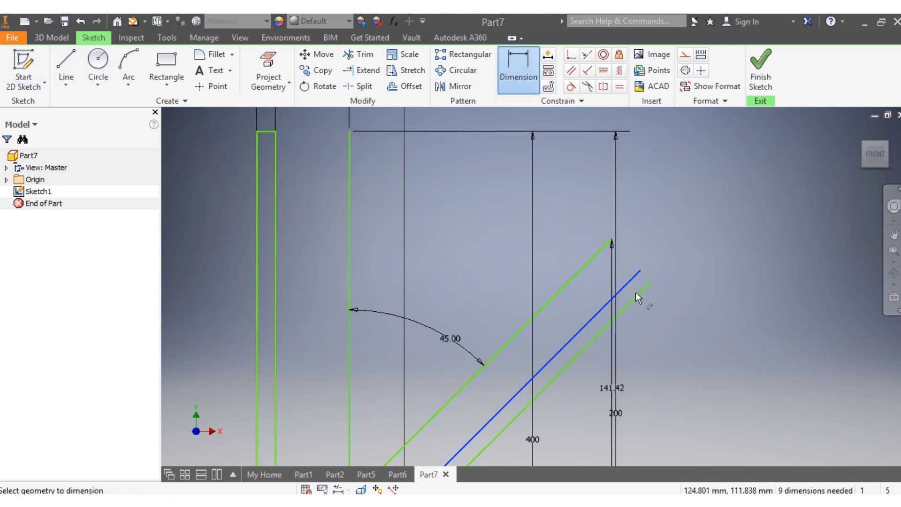
click(651, 267)
click(670, 240)
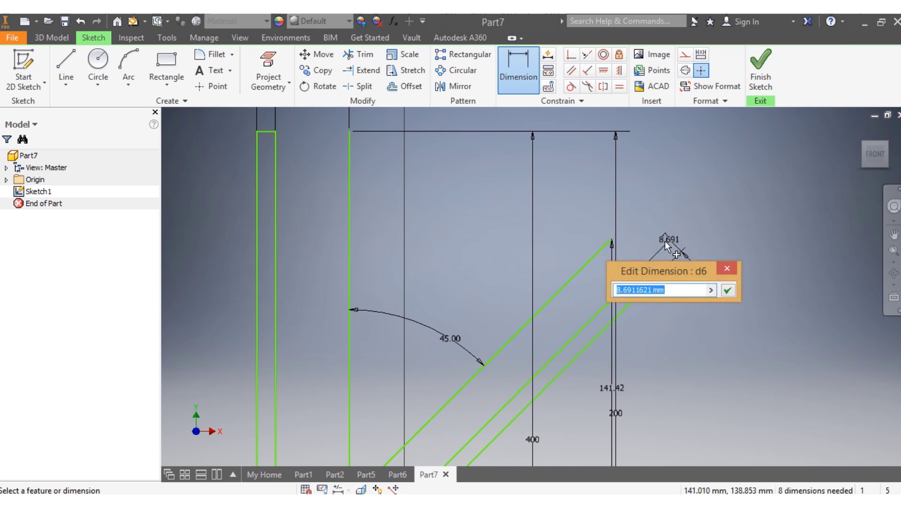
text(10)
key(Return)
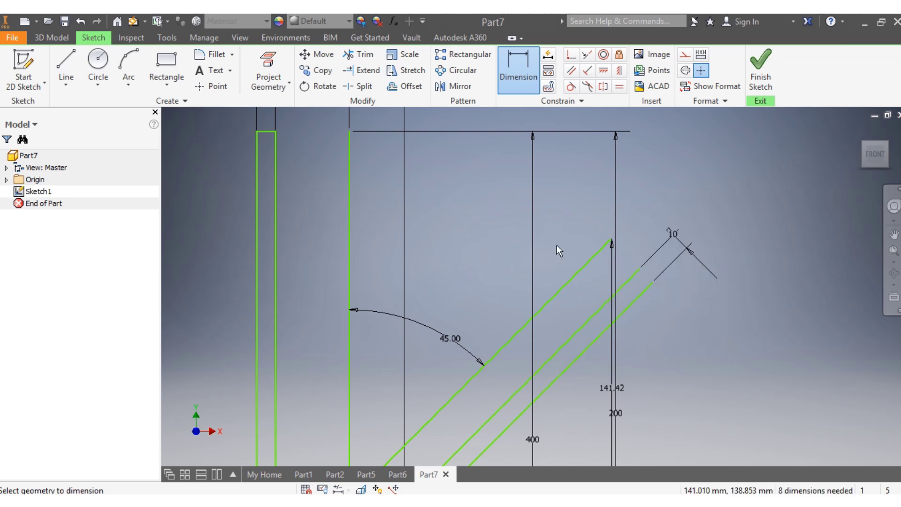
Draw a short line joining the upper endpoints of the second and third slanted lines
key(l)
scroll(635, 273, up, 3)
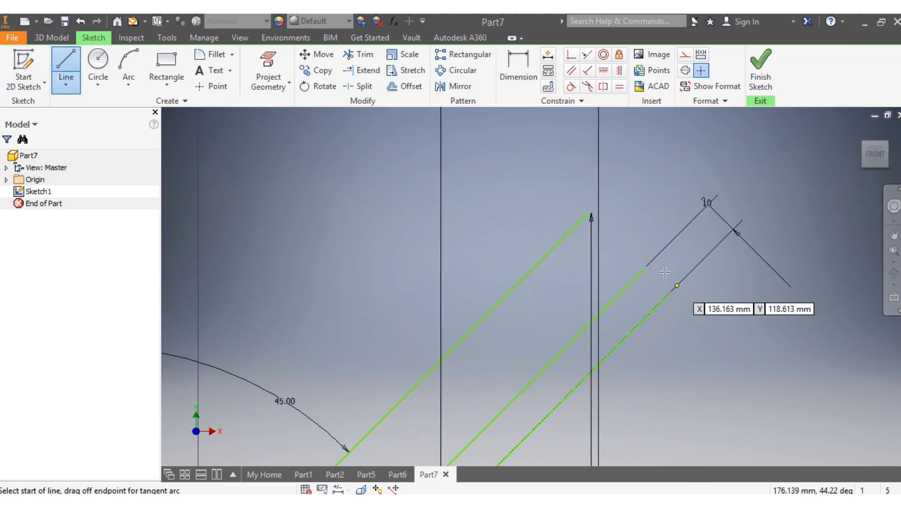
click(645, 269)
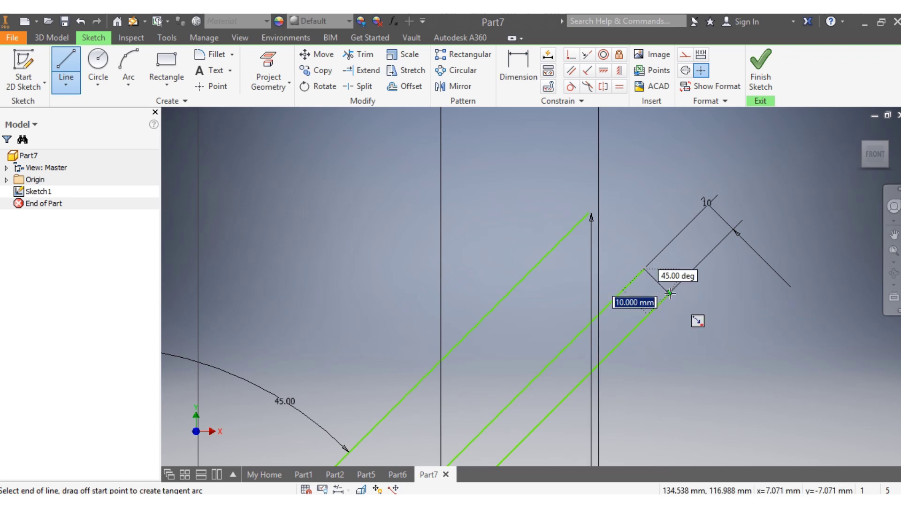
click(669, 293)
key(Escape)
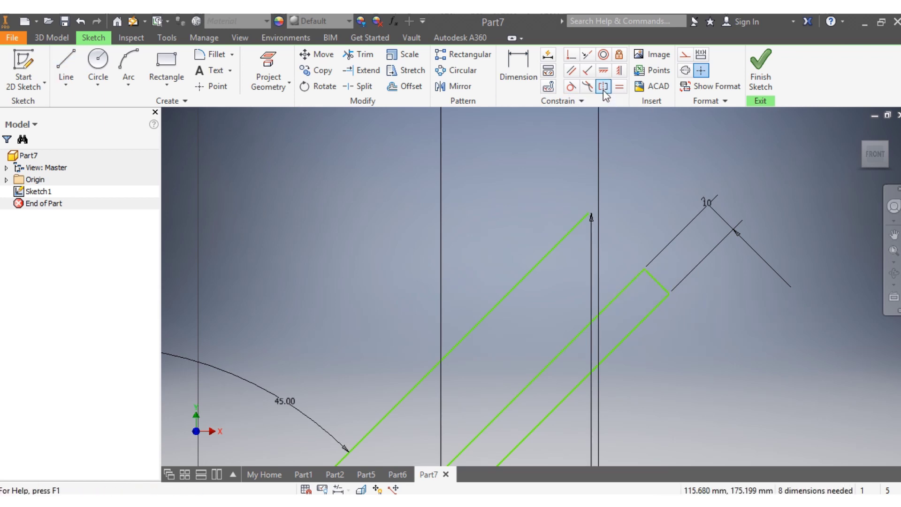
scroll(680, 304, up, 5)
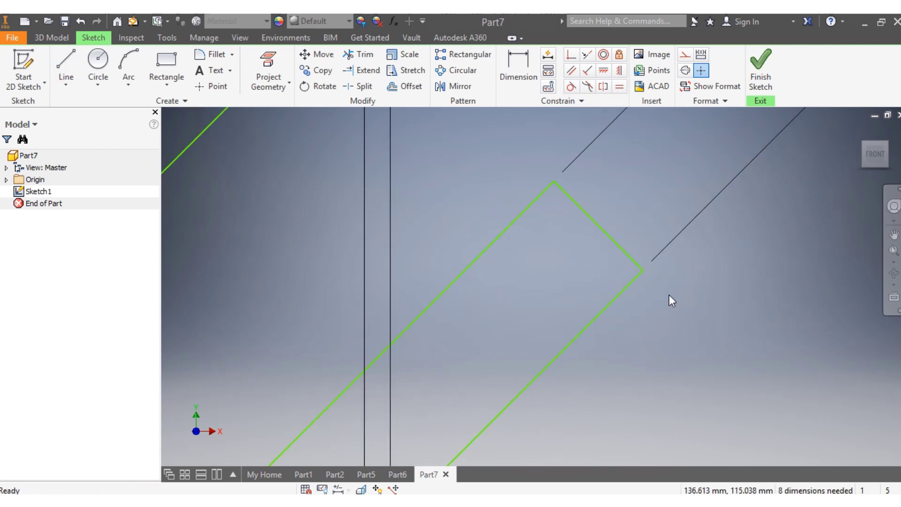
click(588, 71)
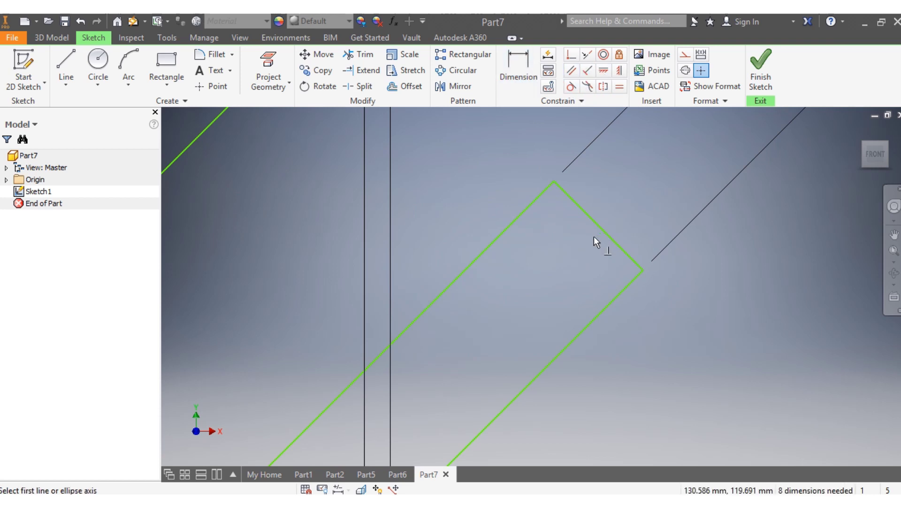
click(616, 297)
key(Escape)
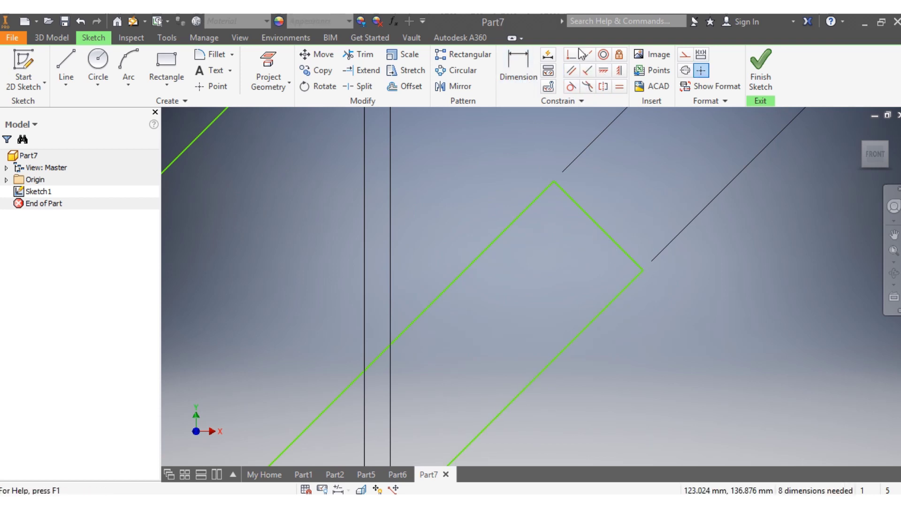
Constrain the short line at the strip's upper end to be perpendicular to the third slanted line
click(587, 70)
click(587, 216)
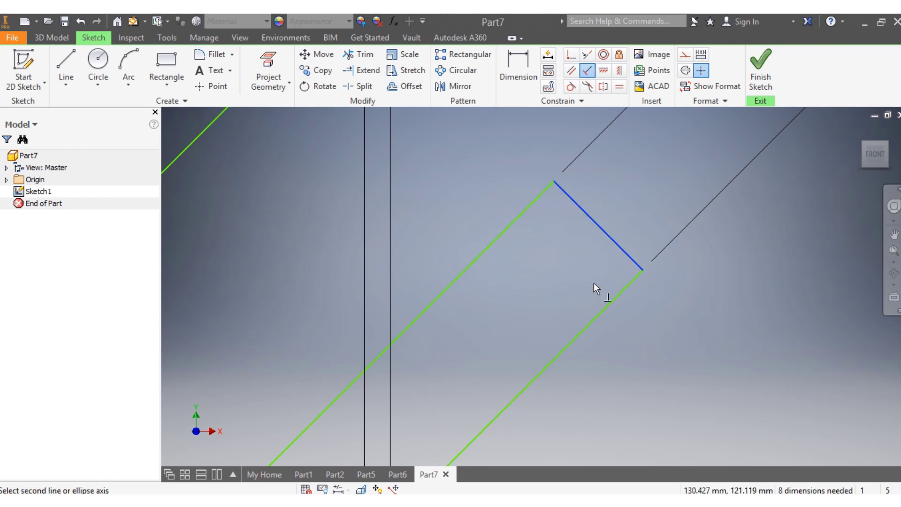
click(607, 302)
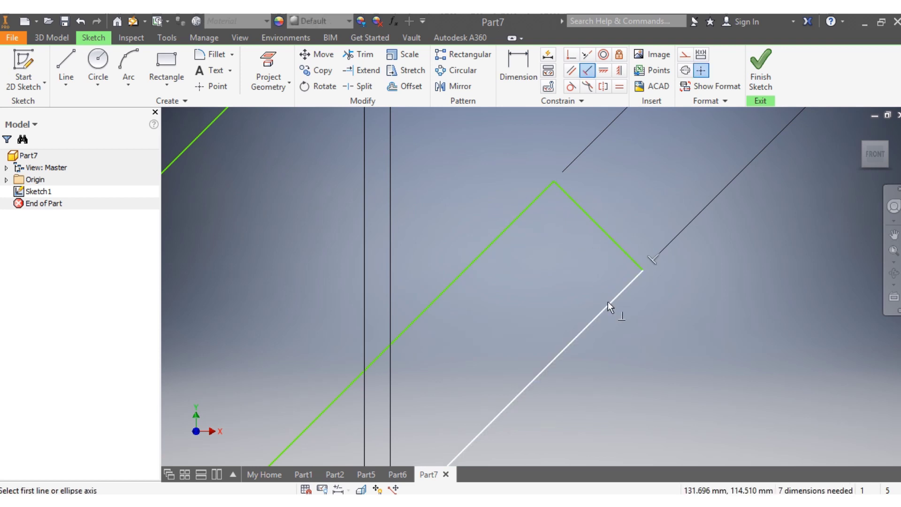
key(Escape)
Draw a short line joining the lower endpoints of the second and third slanted lines to close the strip
scroll(602, 356, up, 10)
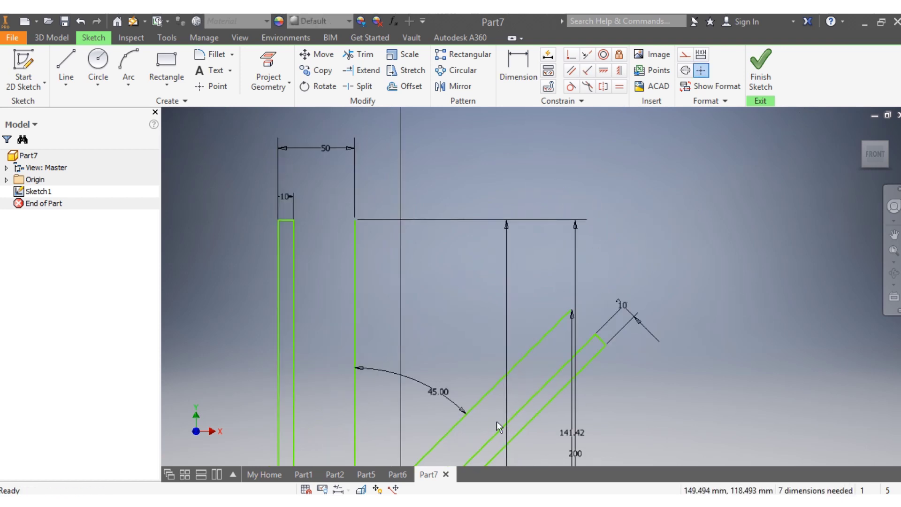
scroll(472, 462, down, 10)
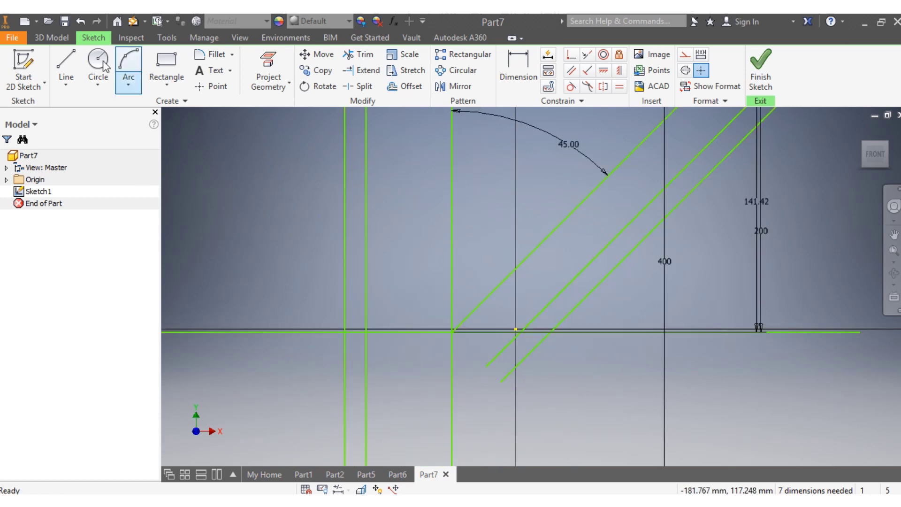
click(65, 63)
scroll(470, 369, down, 6)
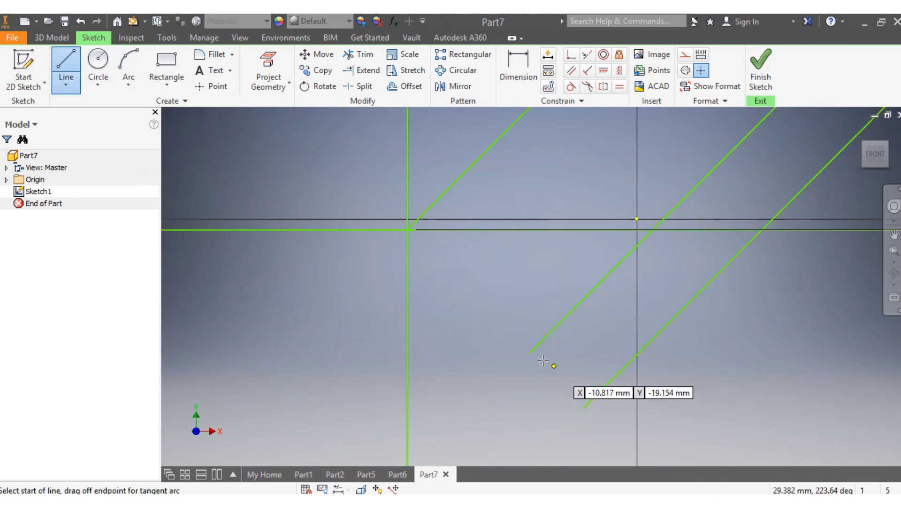
click(530, 352)
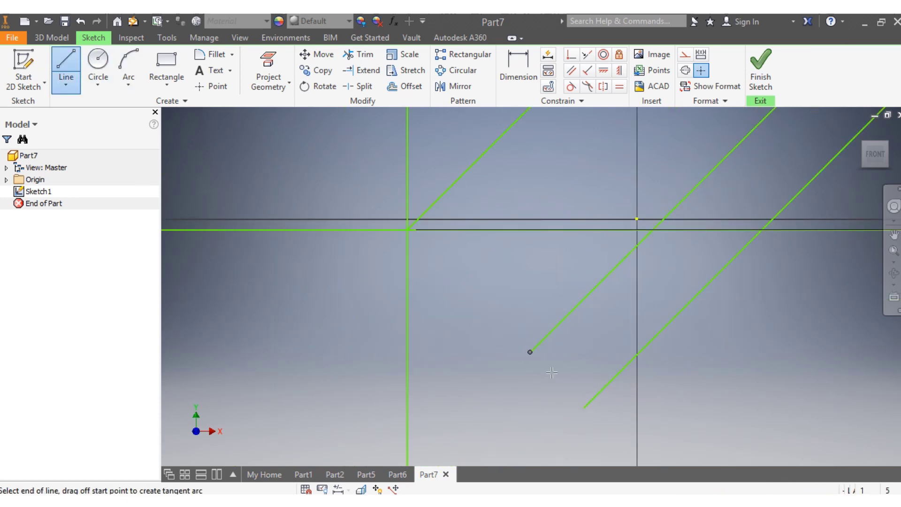
click(583, 407)
key(Escape)
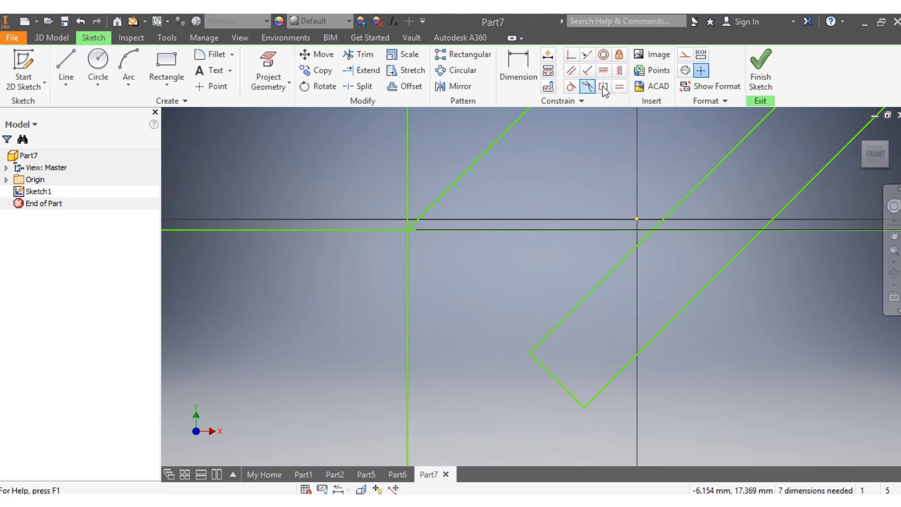
Try to constrain the short line at the strip's lower end to be perpendicular to the third slanted line
click(587, 73)
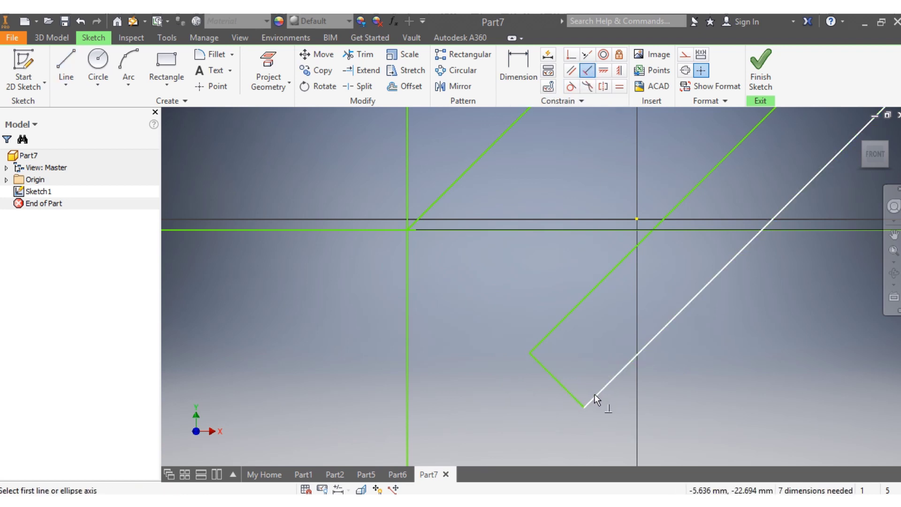
click(574, 397)
click(593, 396)
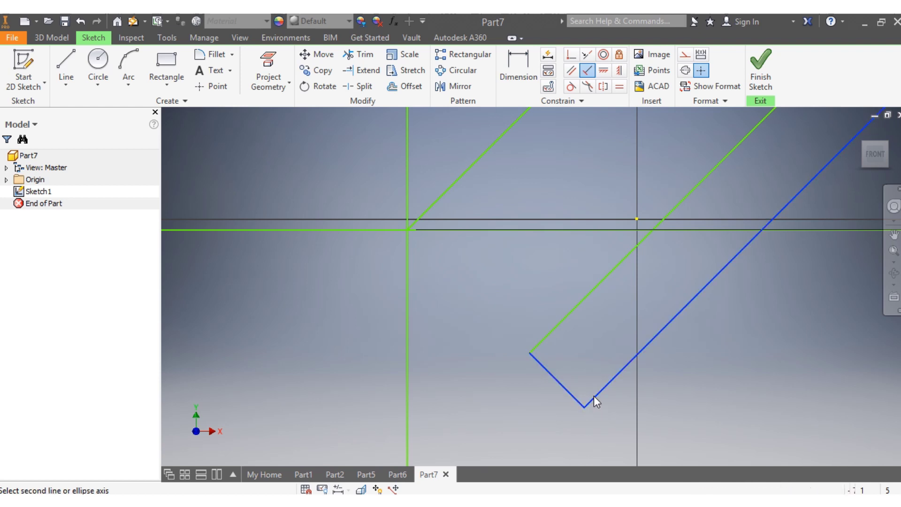
click(296, 140)
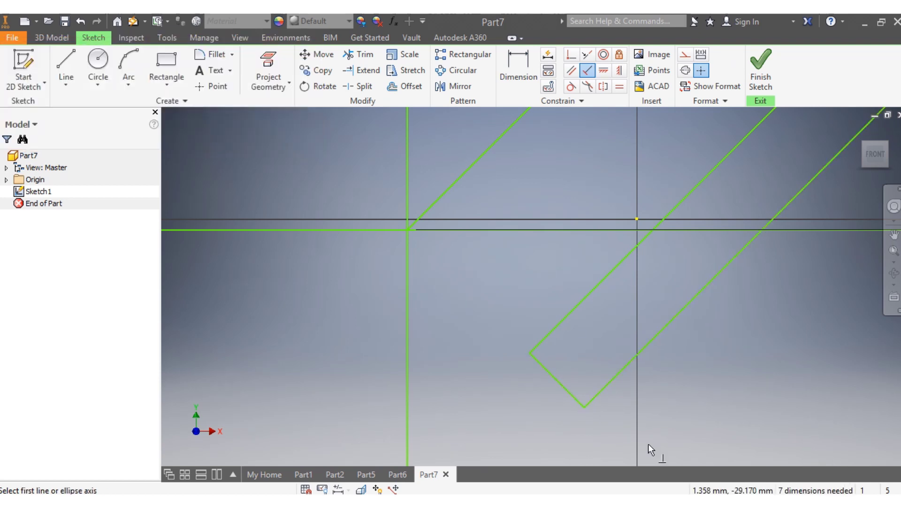
scroll(620, 430, up, 8)
scroll(660, 461, up, 5)
scroll(660, 458, down, 5)
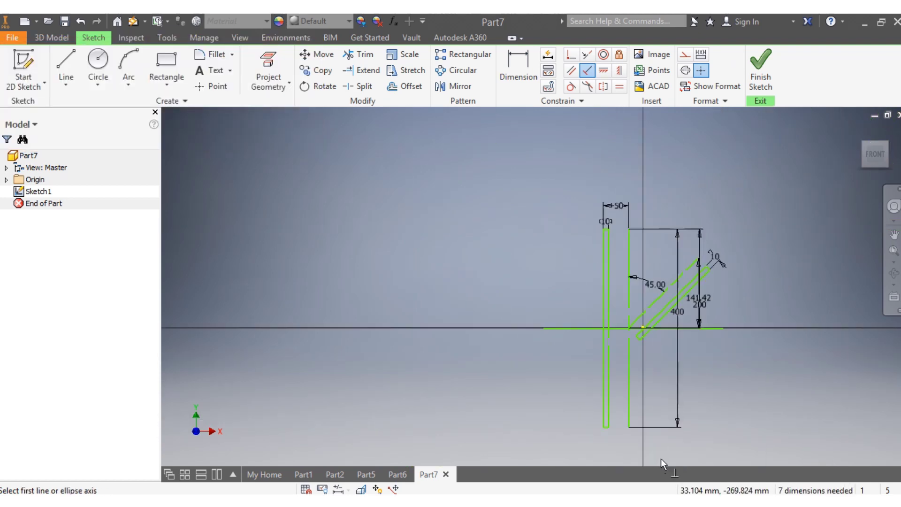
key(Escape)
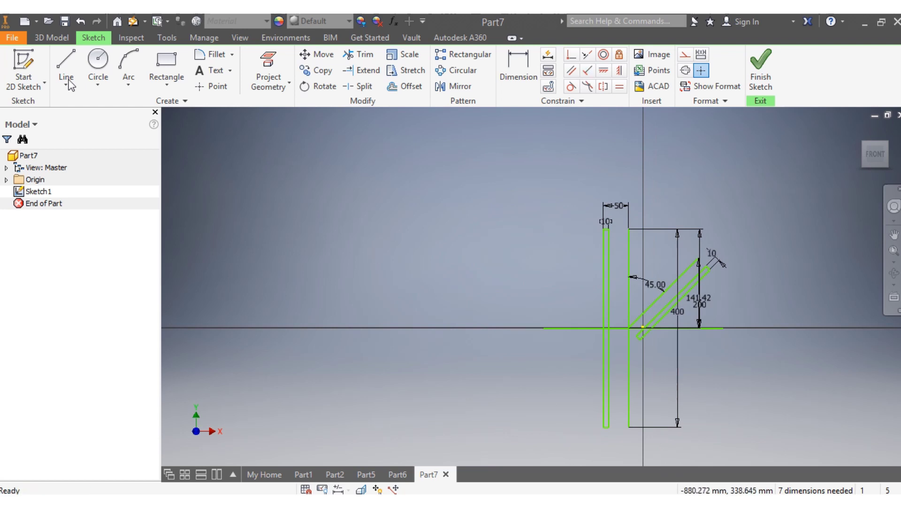
Revolve the 10 by 400 mm rectangle a full turn about the 400 mm reference line to form the main tube
click(55, 39)
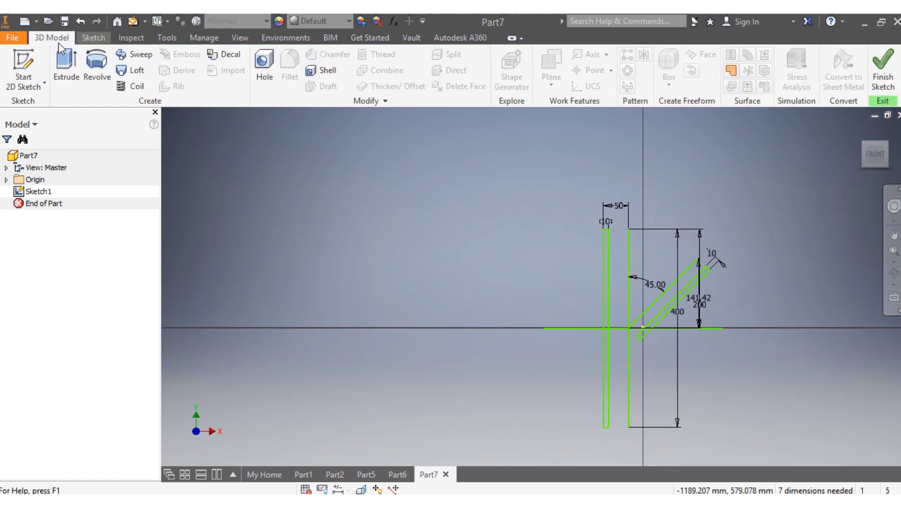
click(97, 65)
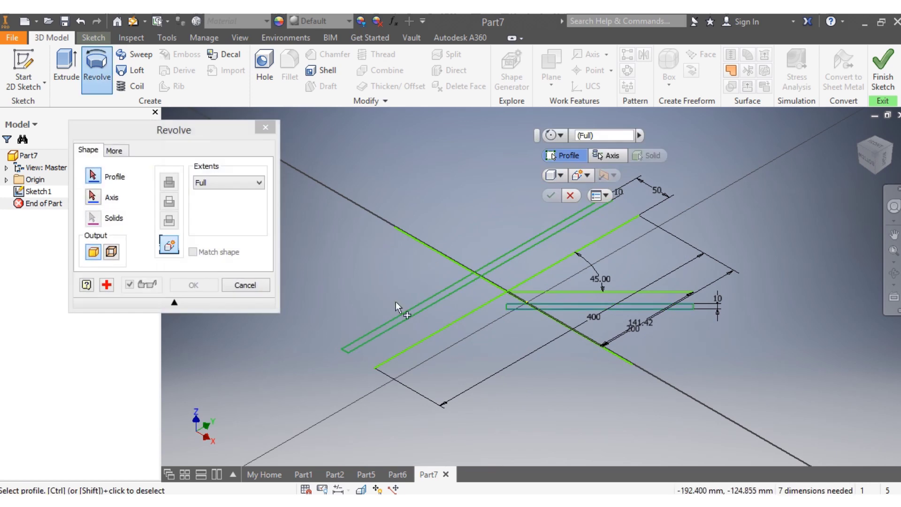
click(93, 196)
click(376, 364)
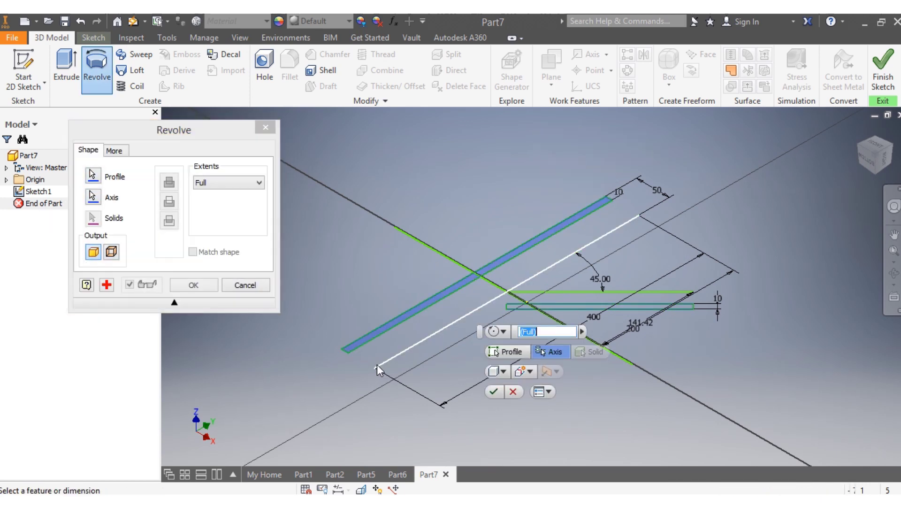
click(496, 394)
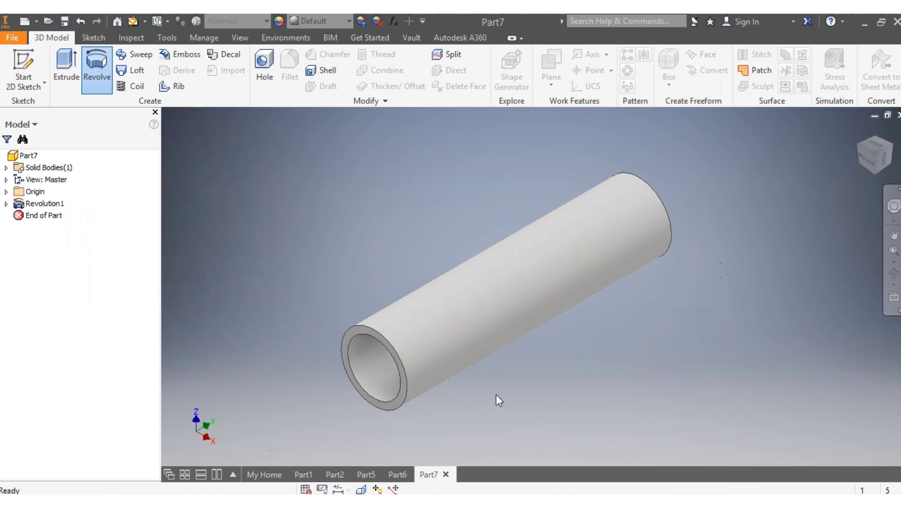
Make Sketch1 under Revolution1 visible again
click(7, 204)
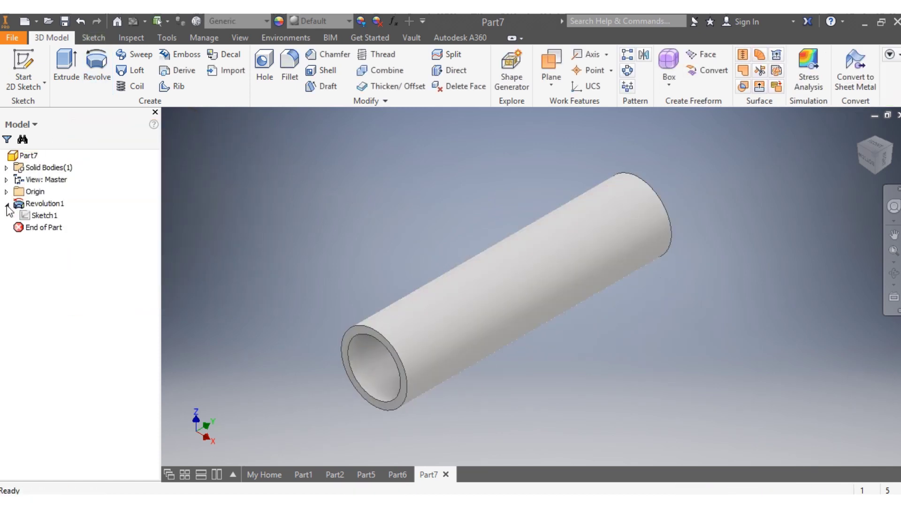
right_click(37, 216)
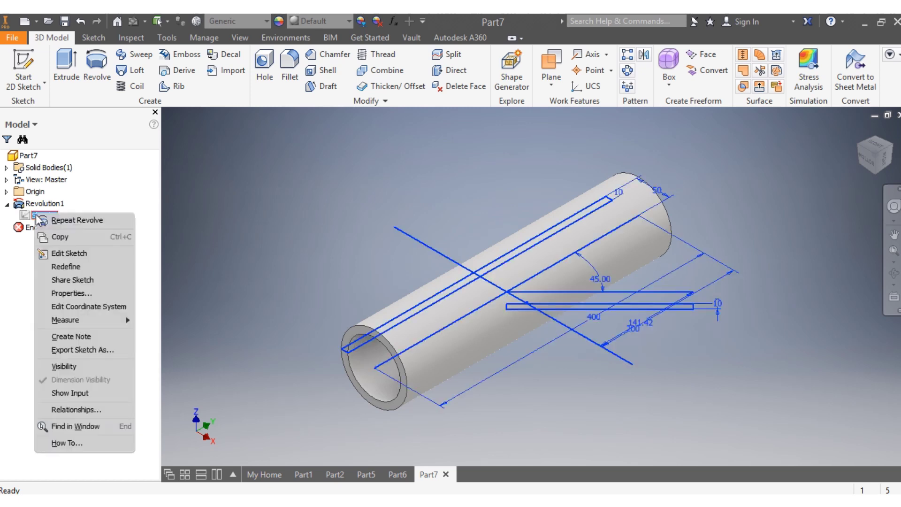
click(59, 366)
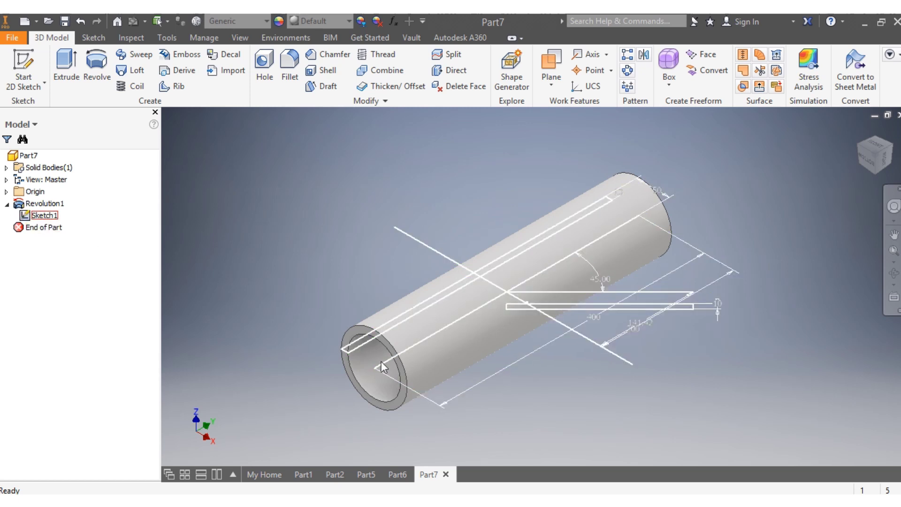
Revolve the 10 mm wide slanted strip a full turn about the 45° line, joined to the main tube, and hide Sketch1
click(97, 71)
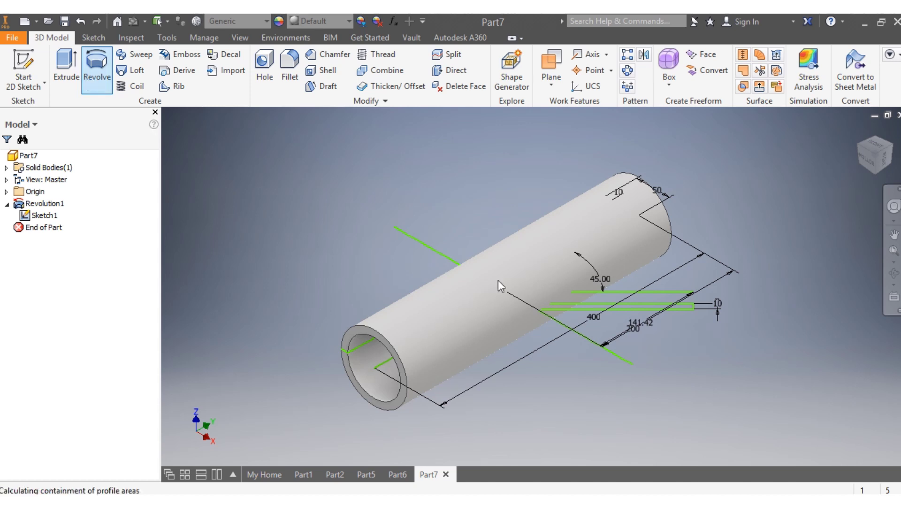
click(644, 306)
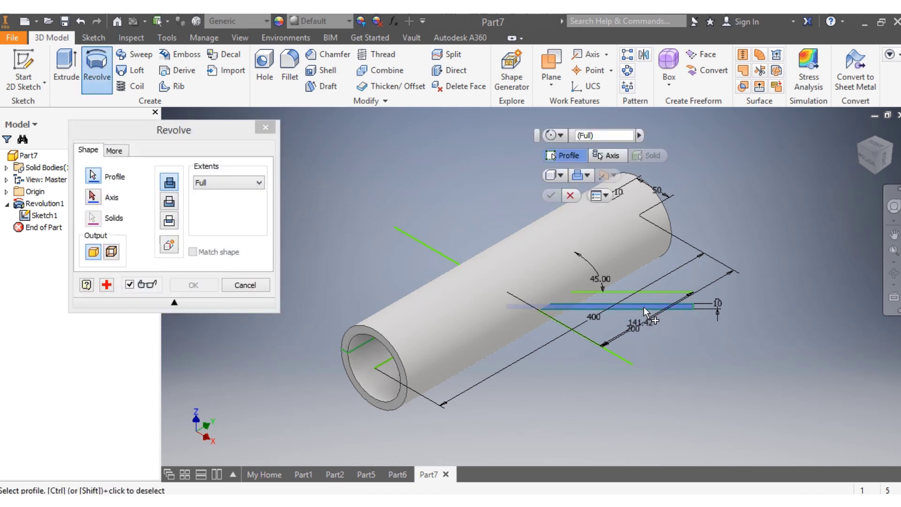
click(93, 199)
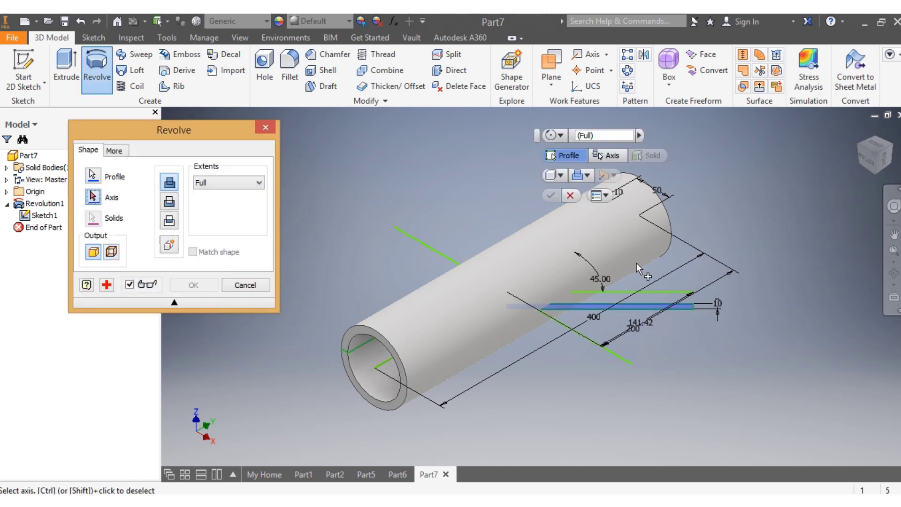
click(649, 291)
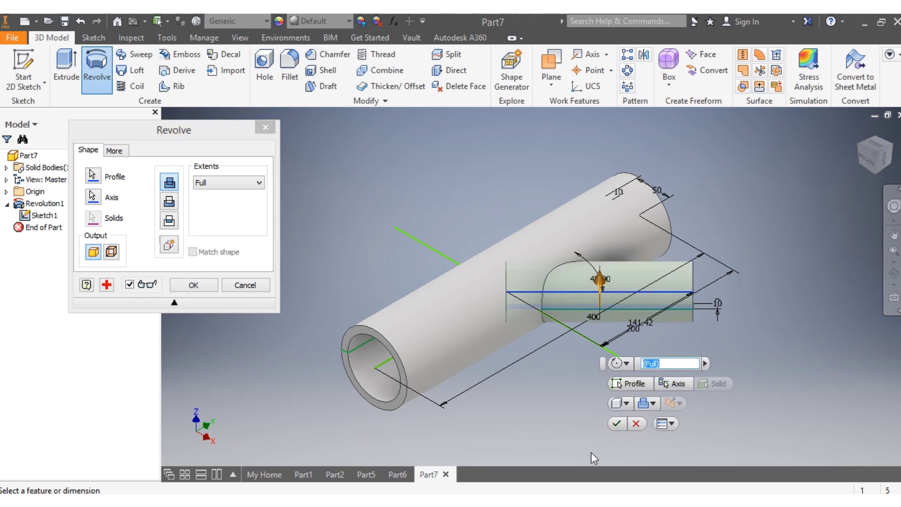
click(618, 424)
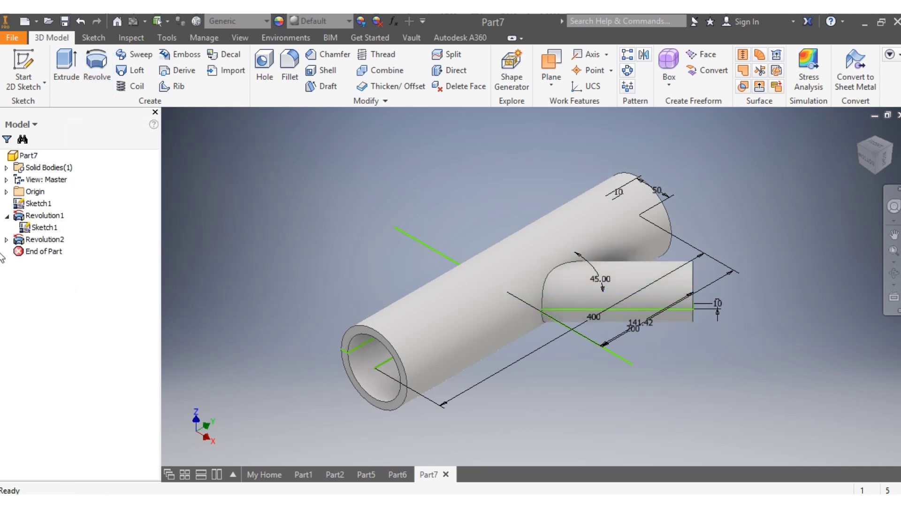
right_click(45, 228)
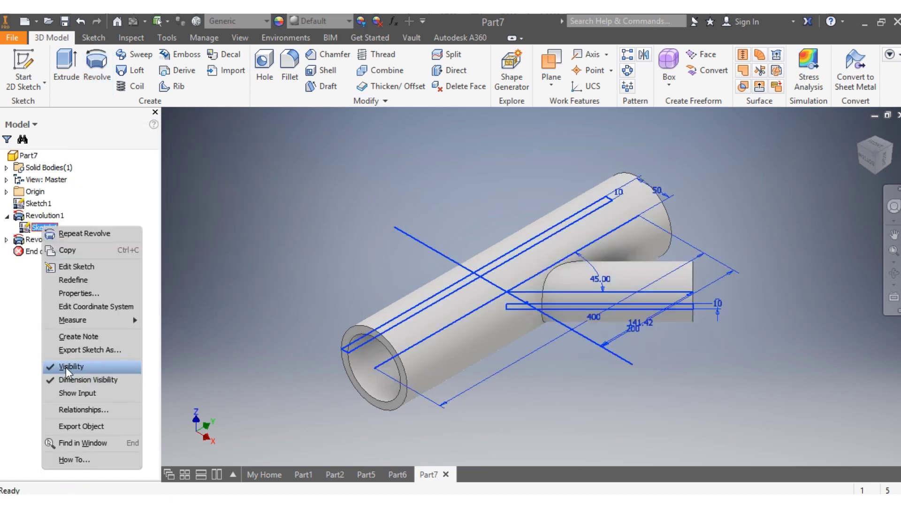
click(69, 367)
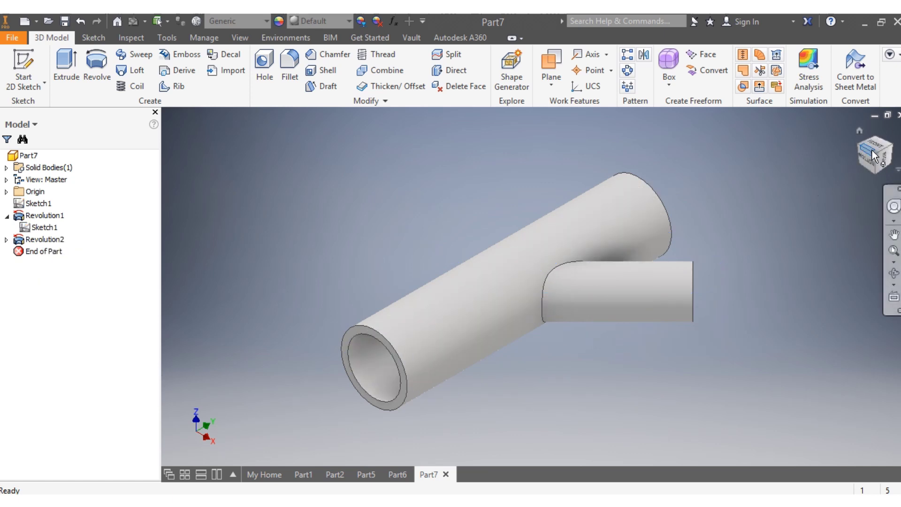
Chamfer the outer circular edge at the branch tube's open end with a distance of 5 mm
drag(874, 156, 846, 156)
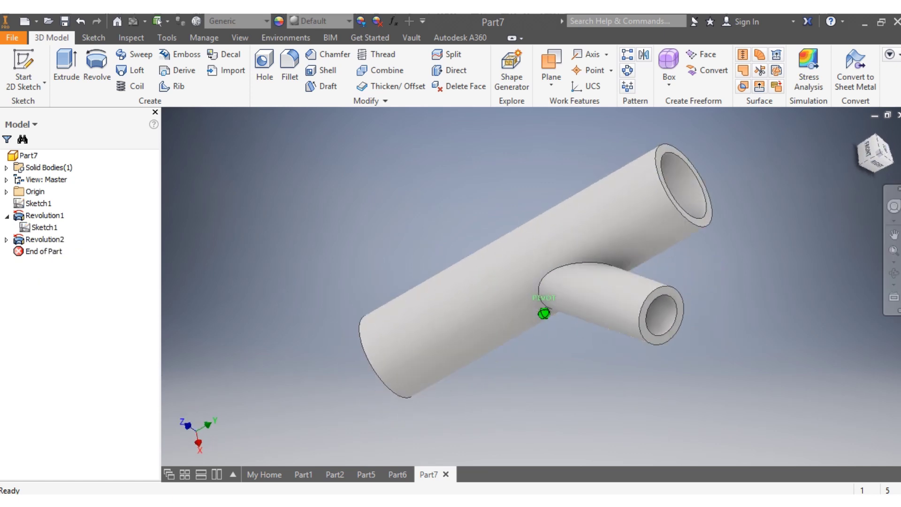
scroll(649, 300, down, 3)
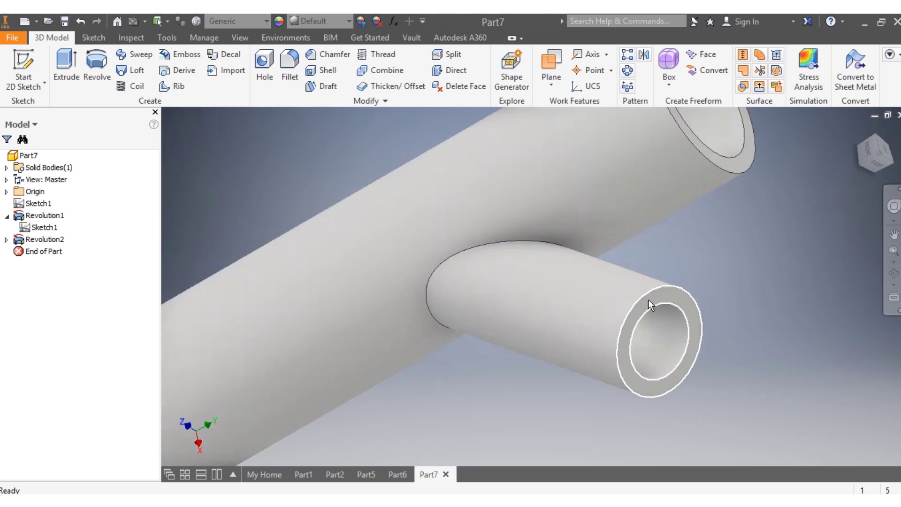
click(649, 293)
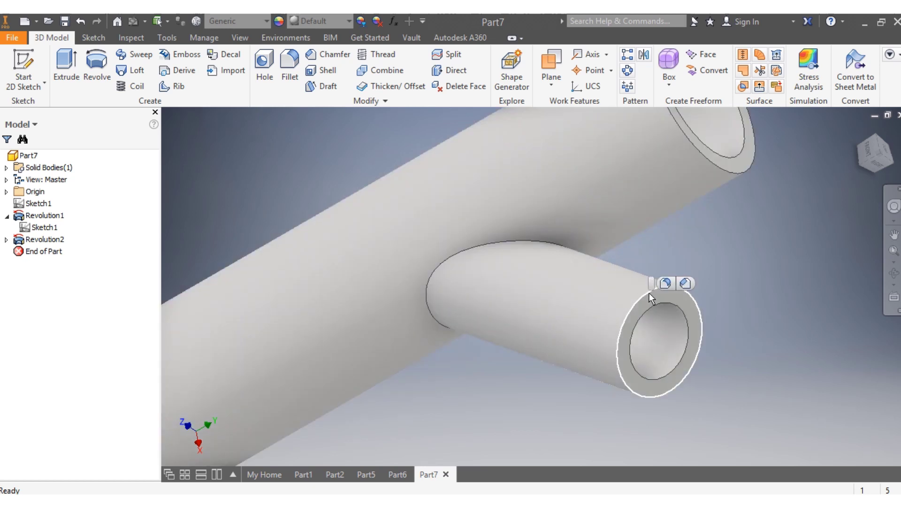
click(687, 283)
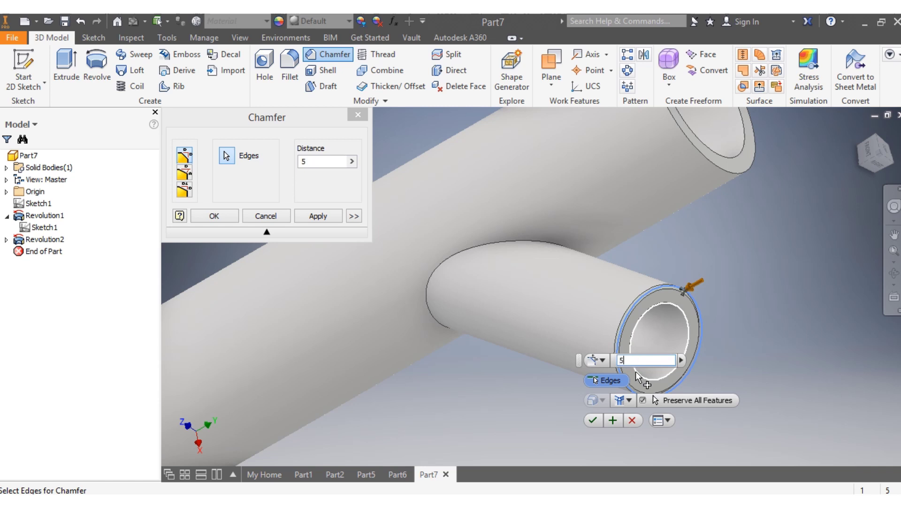
key(Return)
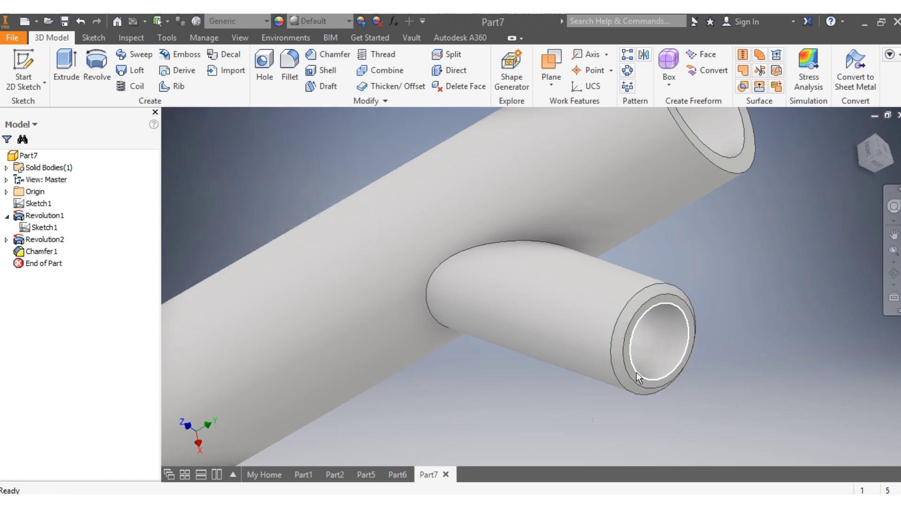
Chamfer the outer edge of the main tube's end on the side the branch leans toward with a distance of 5 mm
scroll(636, 373, up, 3)
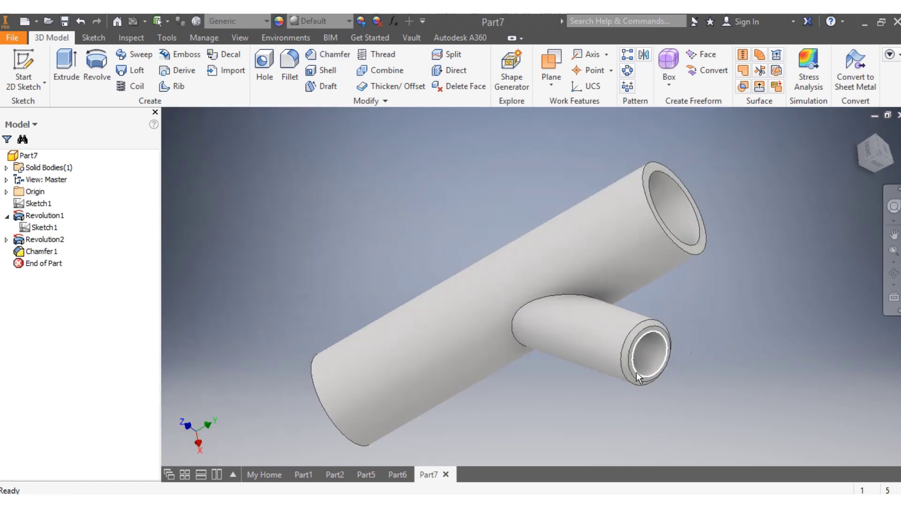
click(678, 243)
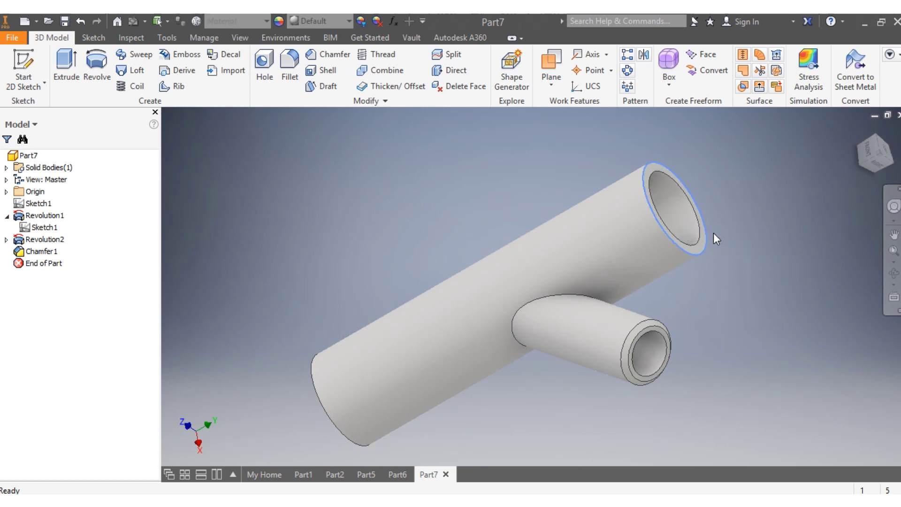
click(713, 233)
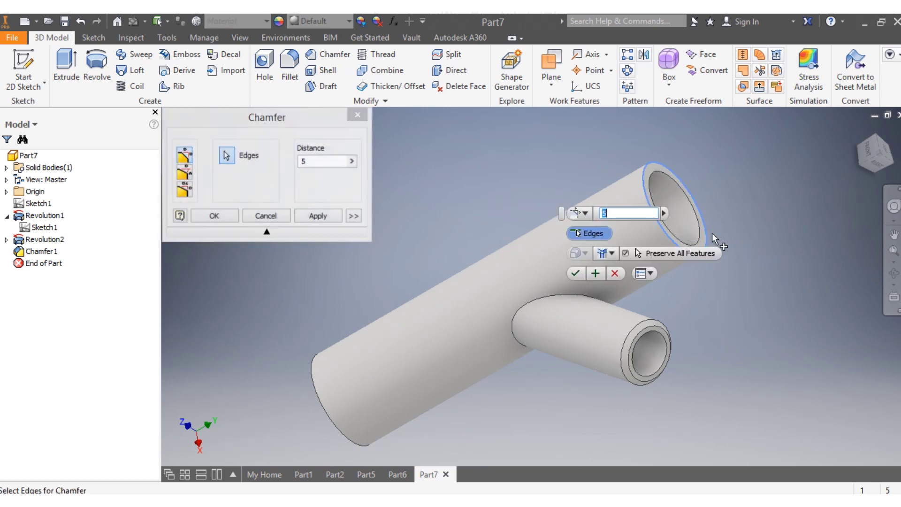
click(580, 272)
drag(874, 160, 884, 154)
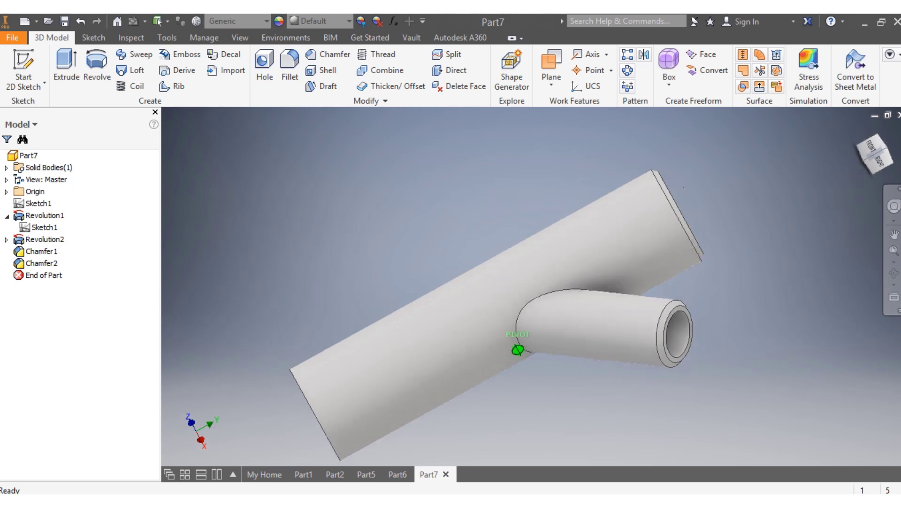
Chamfer the outer circular edge at the main tube's remaining unchamfered end with a distance of 5 mm
shift+middle_drag(517, 350, 302, 413)
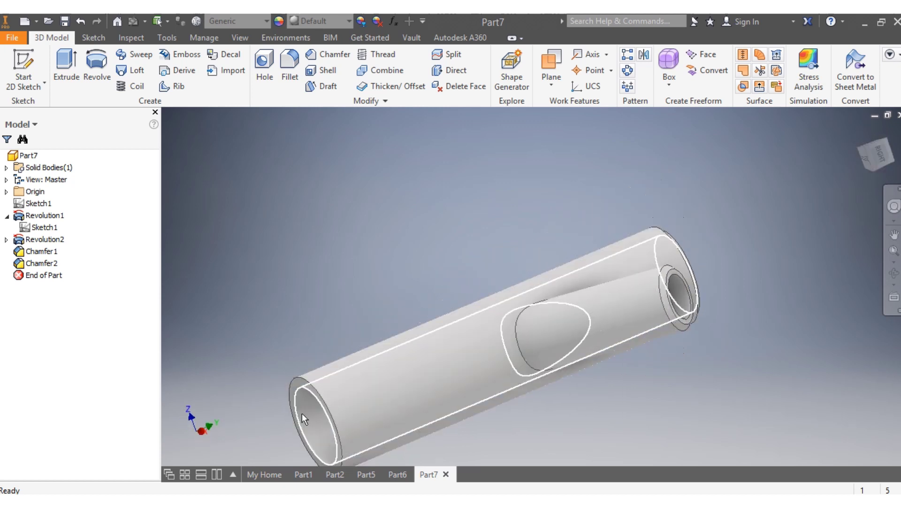
click(327, 409)
click(364, 400)
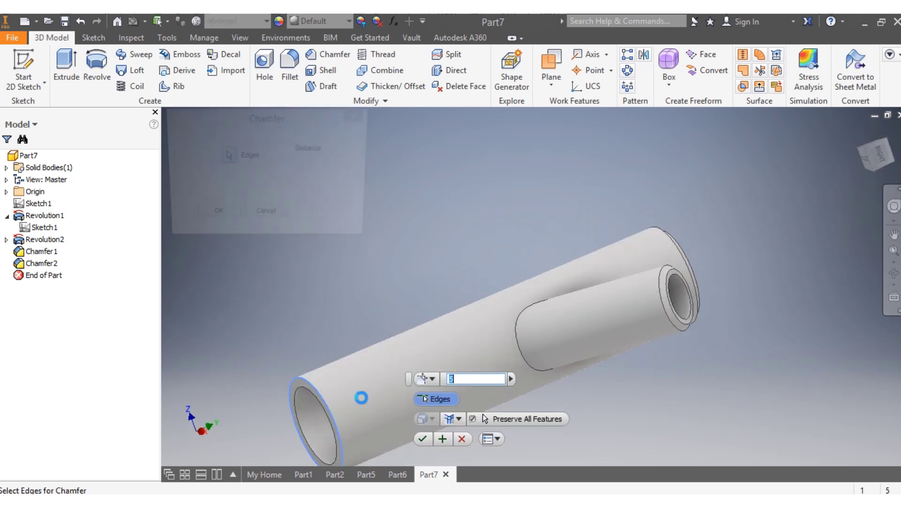
click(422, 439)
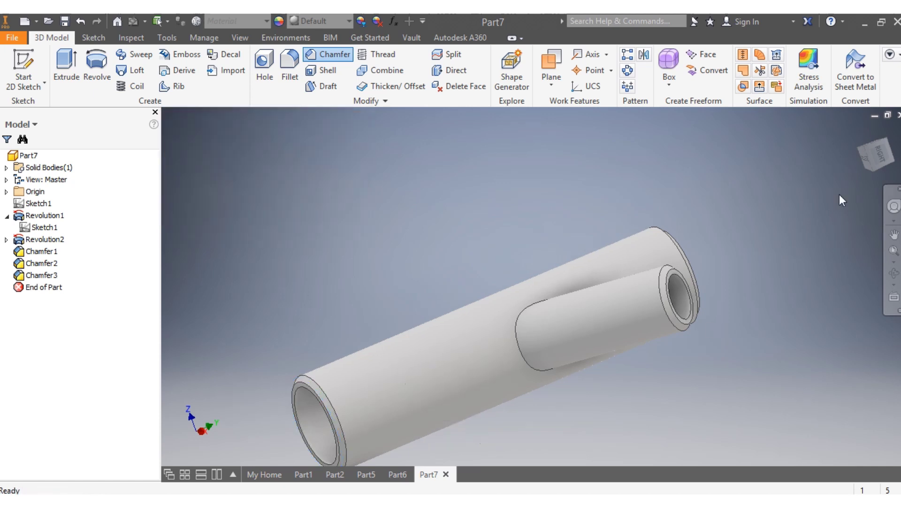
Start a sketch on the main tube's flat end face nearest the branch and draw a circle about 80 mm in diameter along the bore edge
drag(883, 163, 833, 187)
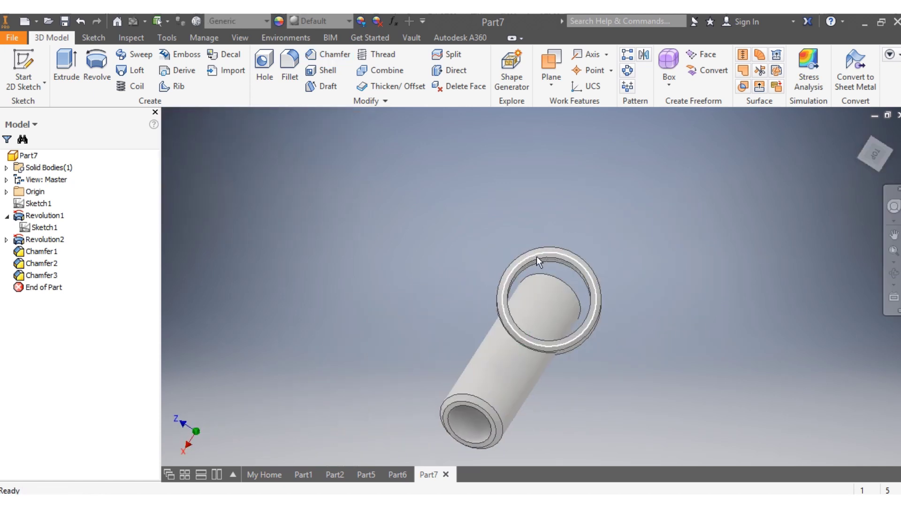
scroll(537, 256, down, 4)
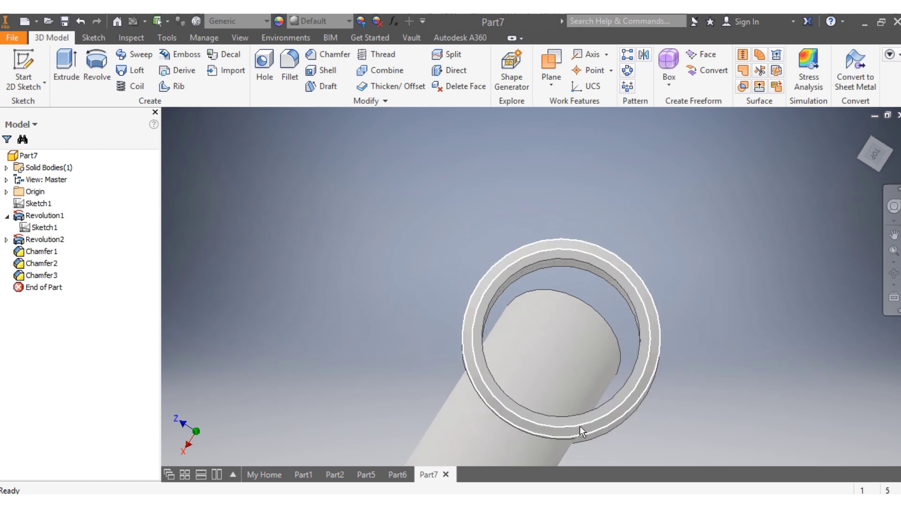
right_click(496, 392)
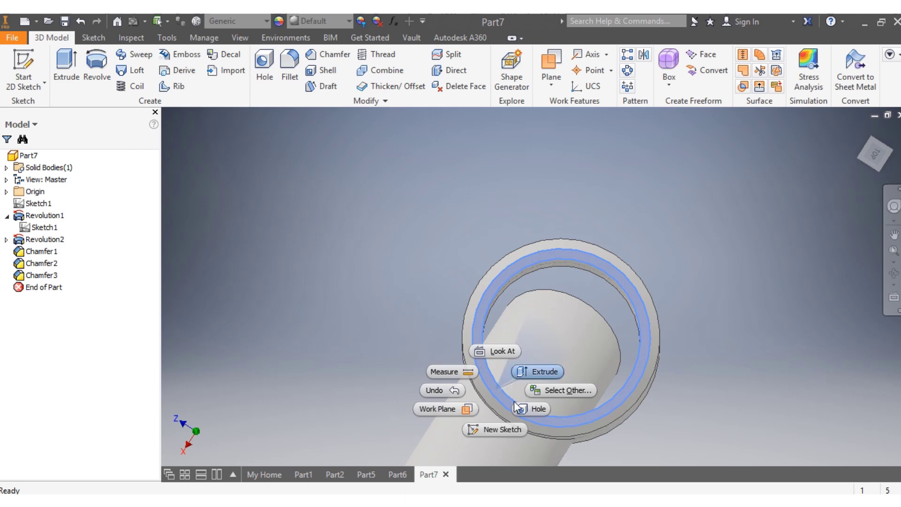
click(511, 428)
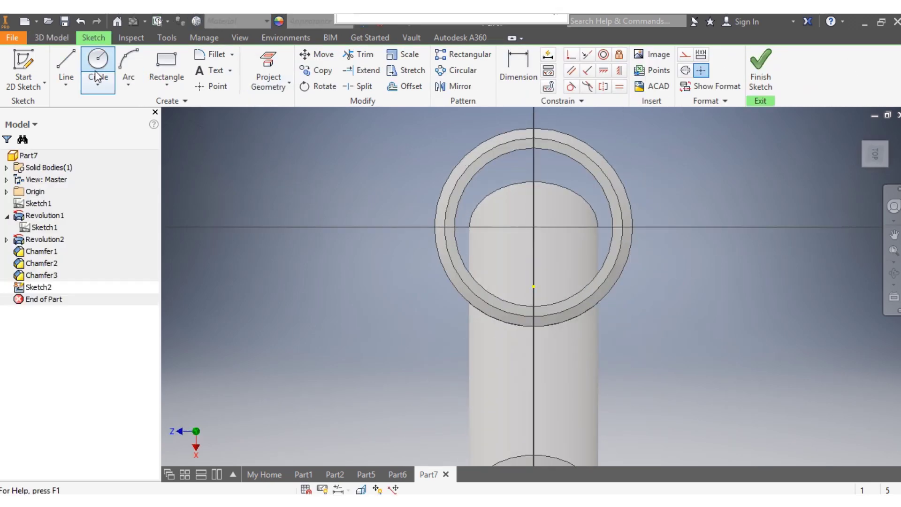
click(98, 62)
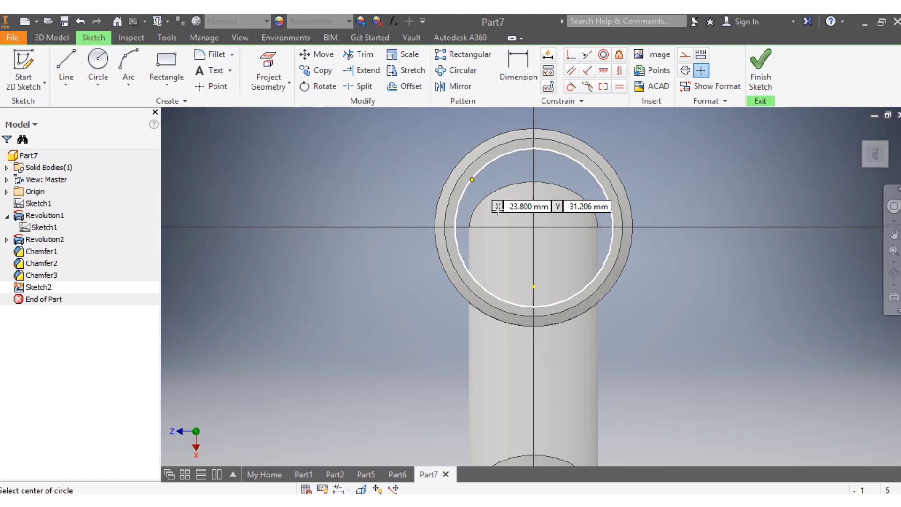
click(533, 227)
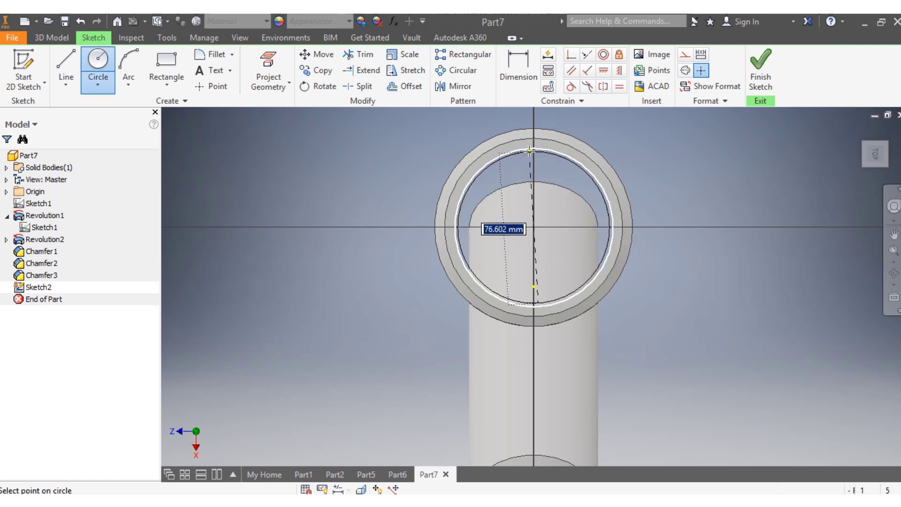
click(534, 148)
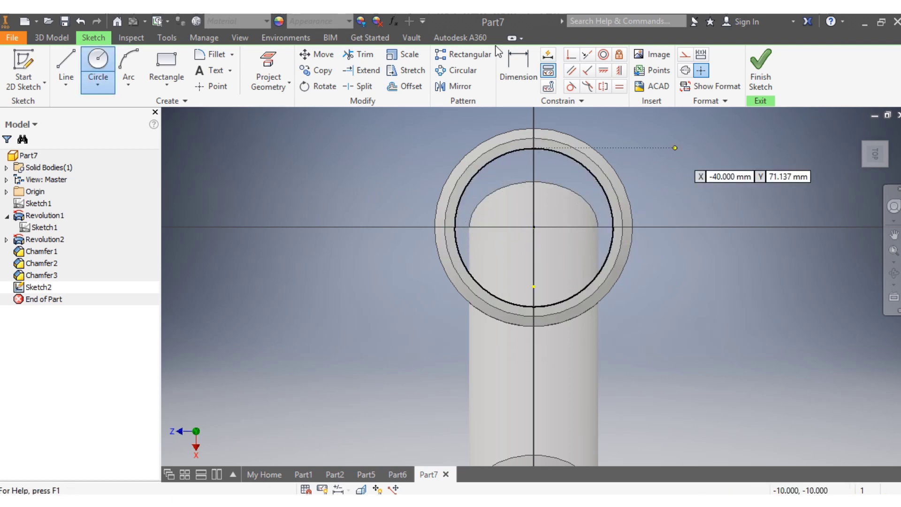
Dimension the diameter of the bore circle
click(522, 57)
click(554, 152)
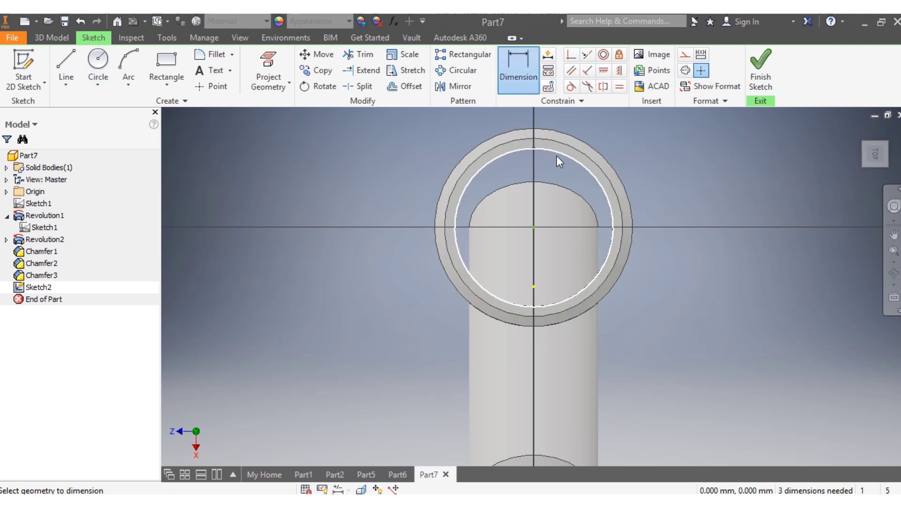
click(560, 177)
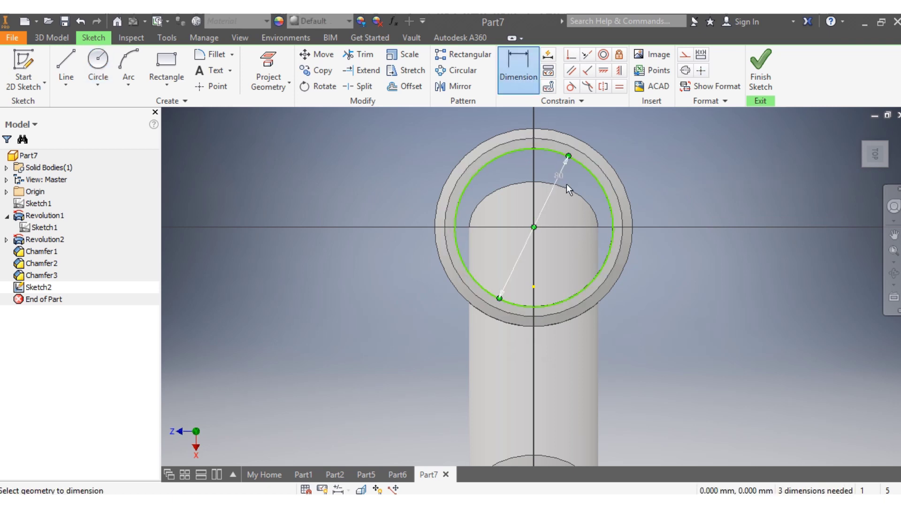
Extrude the bore circle as a symmetric cut with a distance of 600 mm to clear the main tube's interior
click(51, 37)
click(61, 69)
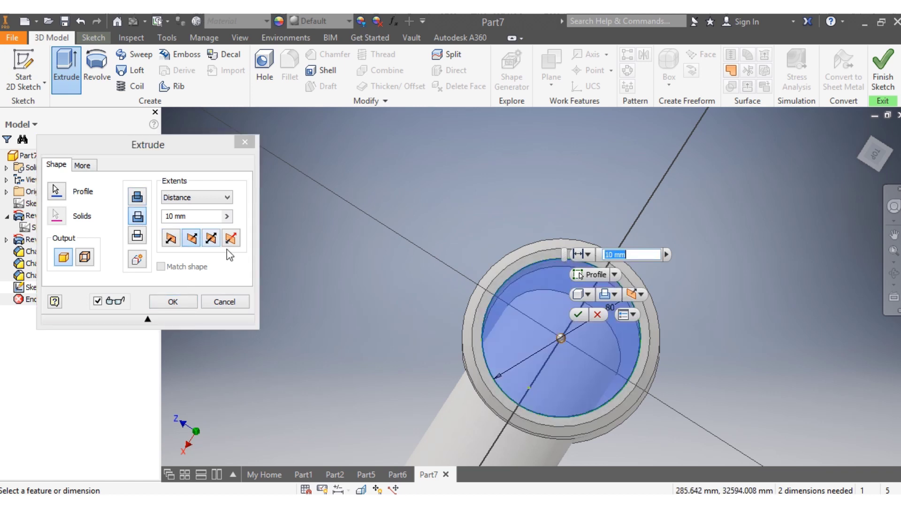
click(210, 240)
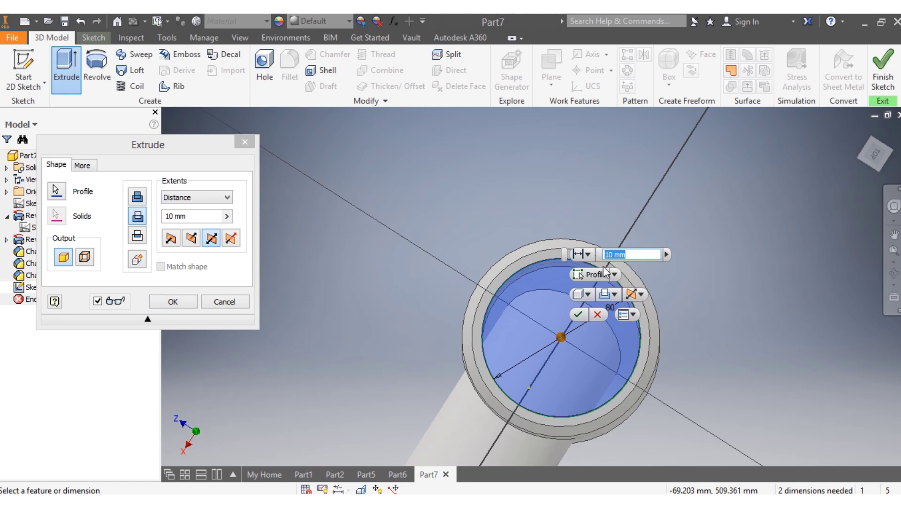
text(00)
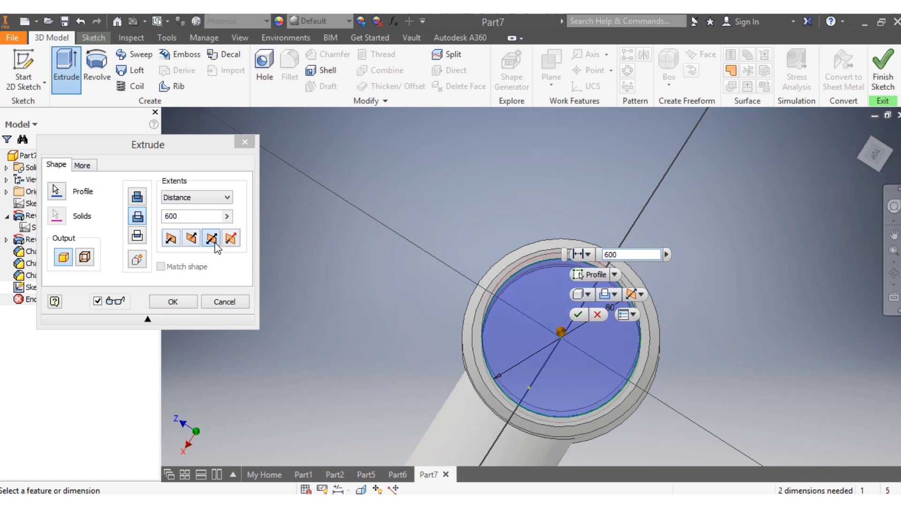
mouse_move(831, 188)
shift+middle_down()
mouse_move(708, 219)
mouse_move(725, 214)
shift+middle_up()
scroll(847, 246, up, 6)
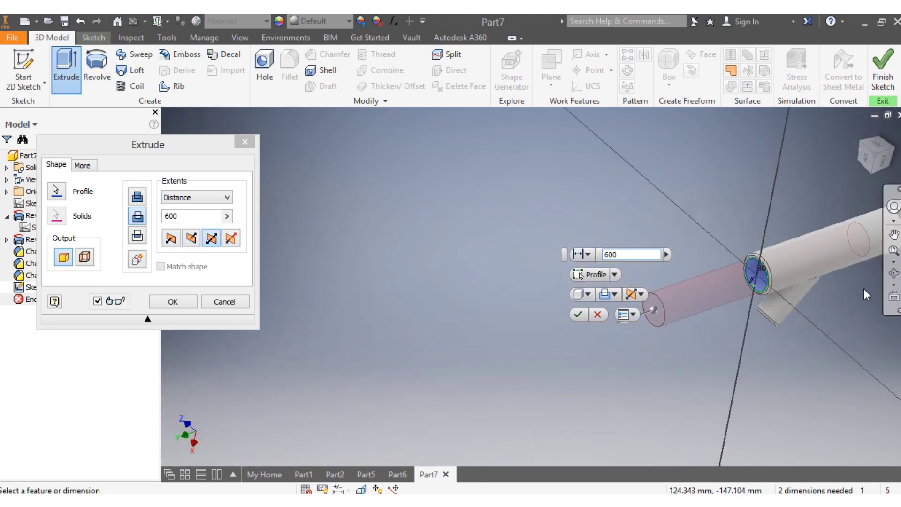
scroll(864, 287, up, 4)
scroll(877, 271, down, 4)
scroll(879, 269, up, 6)
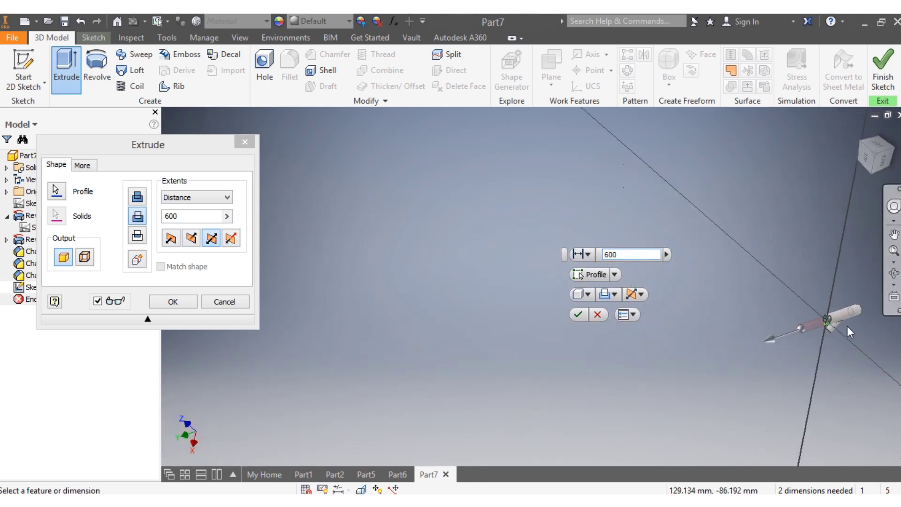
scroll(873, 322, down, 2)
scroll(826, 350, down, 3)
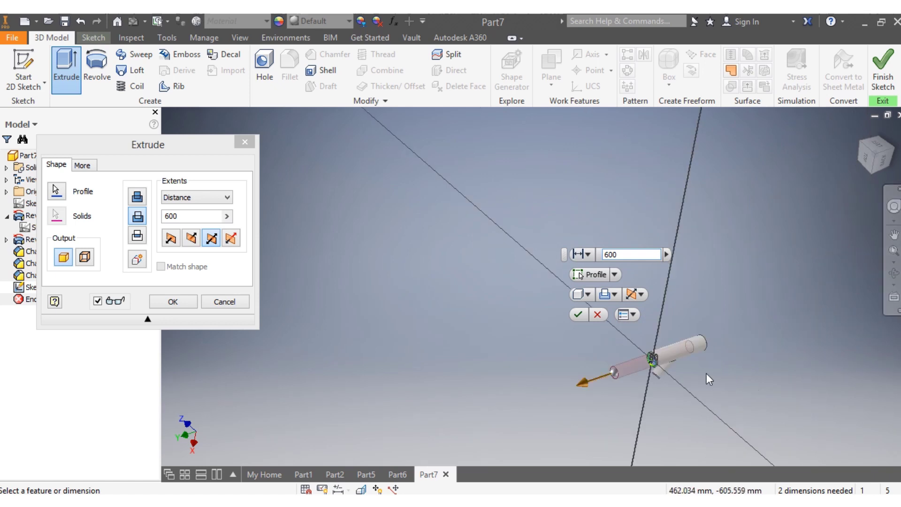
scroll(706, 373, down, 1)
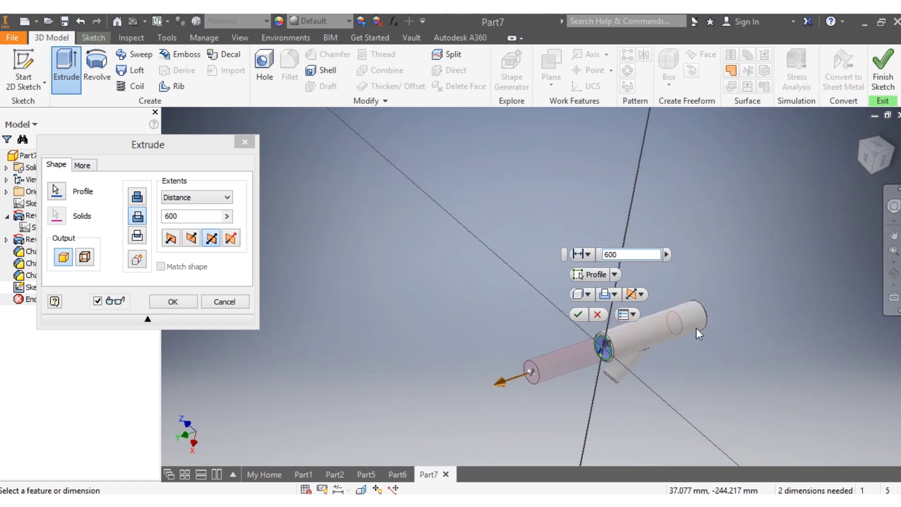
key(Return)
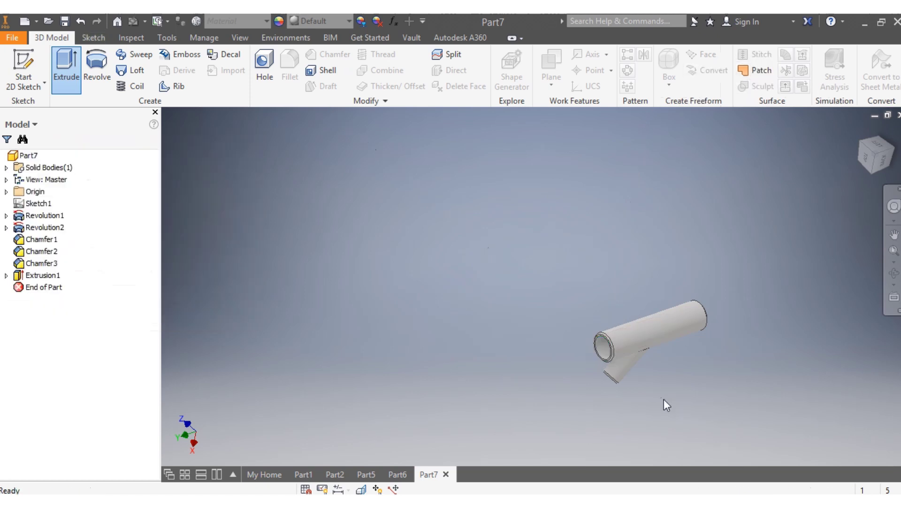
Assign the Stainless Steel material from the Inventor Material Library to the pipe
scroll(638, 360, down, 3)
mouse_move(871, 172)
mouse_down()
mouse_move(823, 218)
mouse_move(738, 207)
mouse_move(713, 225)
mouse_move(865, 227)
mouse_move(869, 202)
mouse_up()
scroll(766, 368, up, 3)
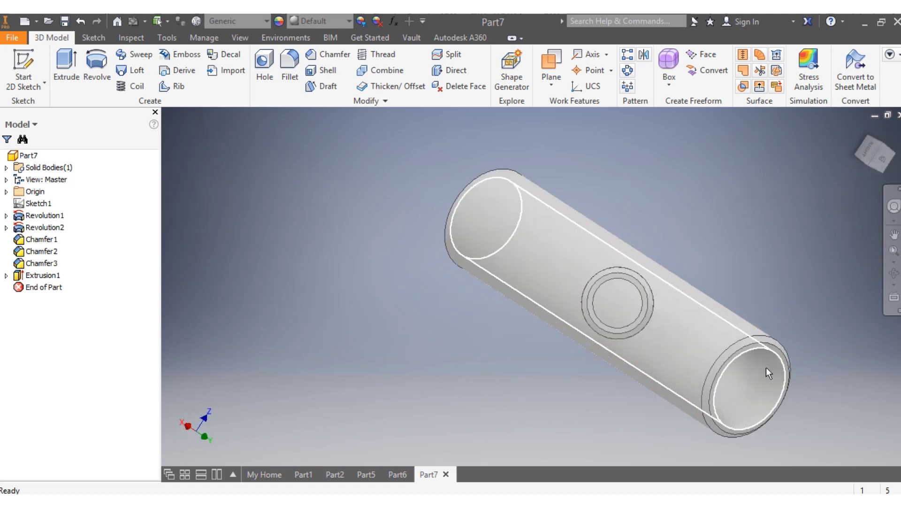
mouse_move(869, 162)
mouse_down()
mouse_move(705, 282)
mouse_move(441, 422)
mouse_move(422, 462)
mouse_up()
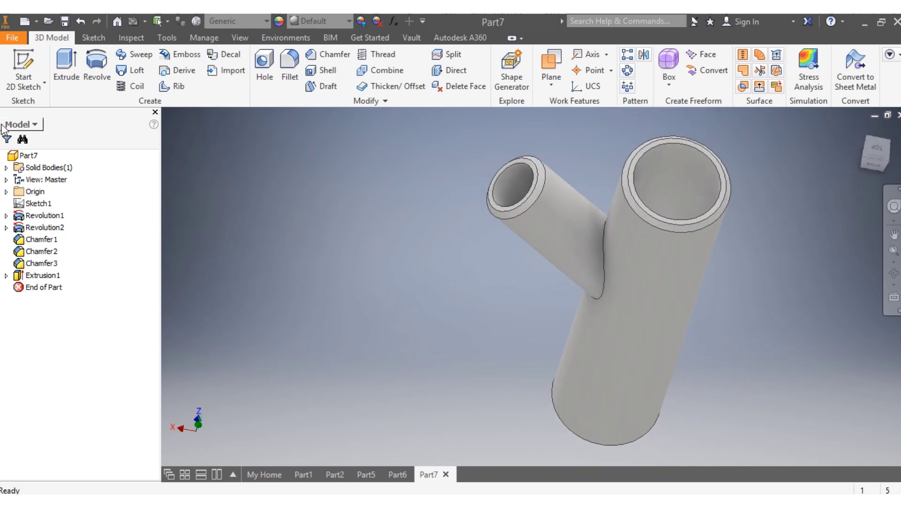
click(266, 24)
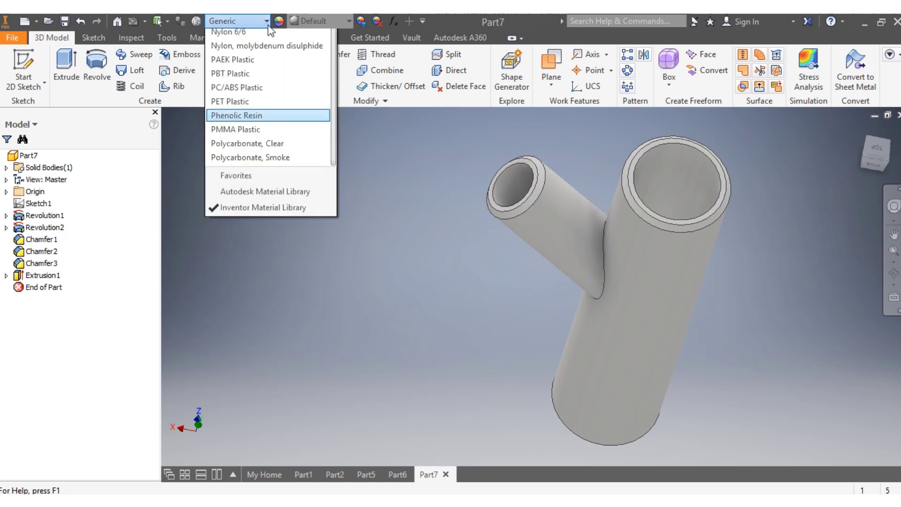
scroll(254, 233, down, 2)
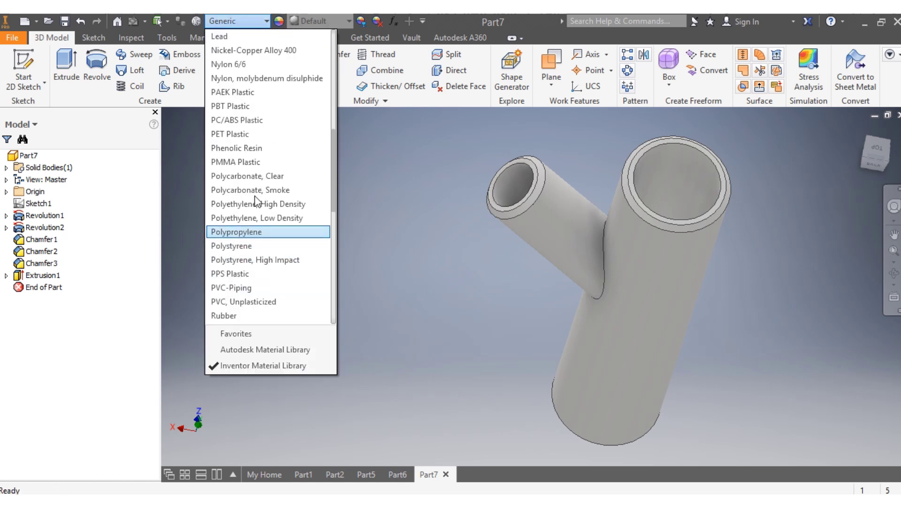
scroll(256, 201, down, 2)
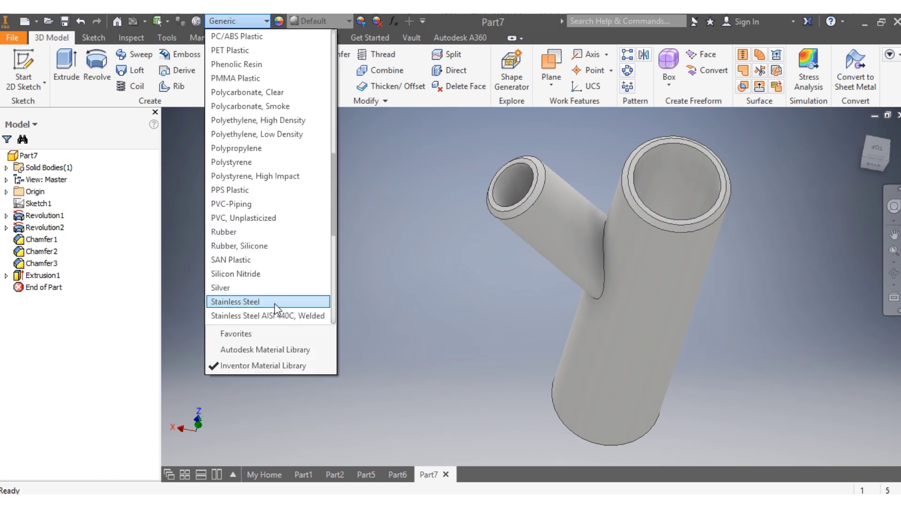
click(275, 301)
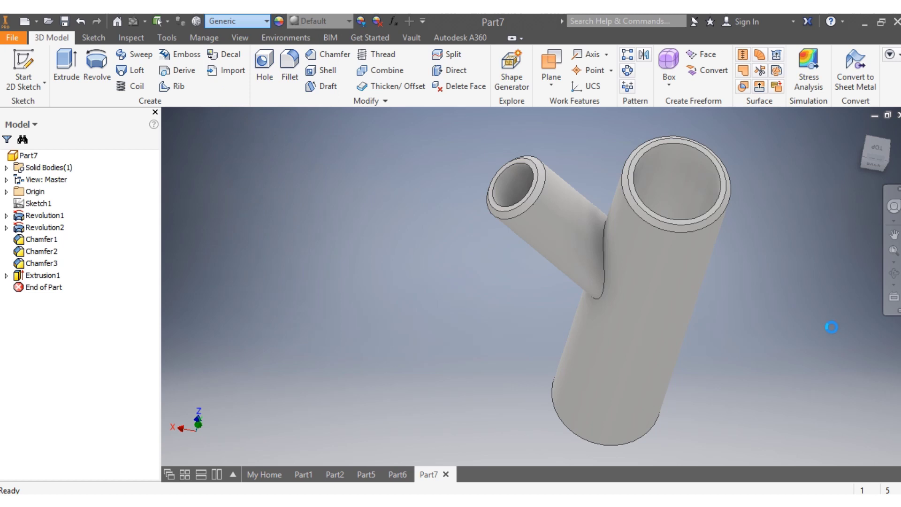
scroll(752, 292, up, 4)
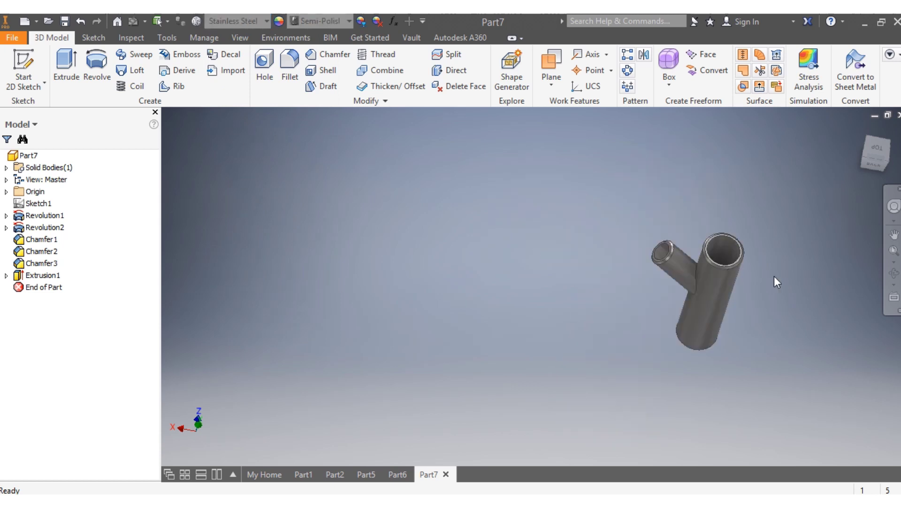
scroll(773, 276, down, 3)
scroll(728, 303, down, 3)
scroll(728, 300, up, 2)
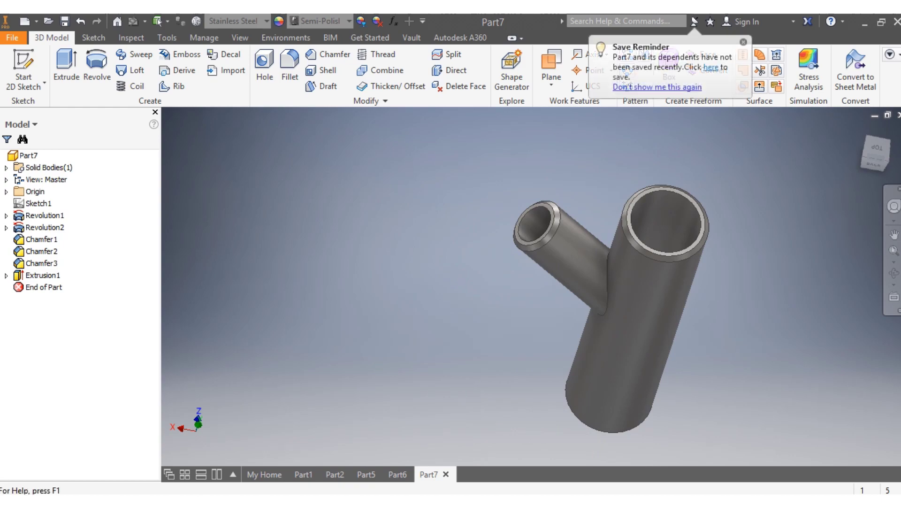
Switch to Practice Exercises CAD 2020.pdf in Acrobat Reader and examine the Exercise 3 drawing and its revolve instructions
click(187, 502)
scroll(525, 425, up, 15)
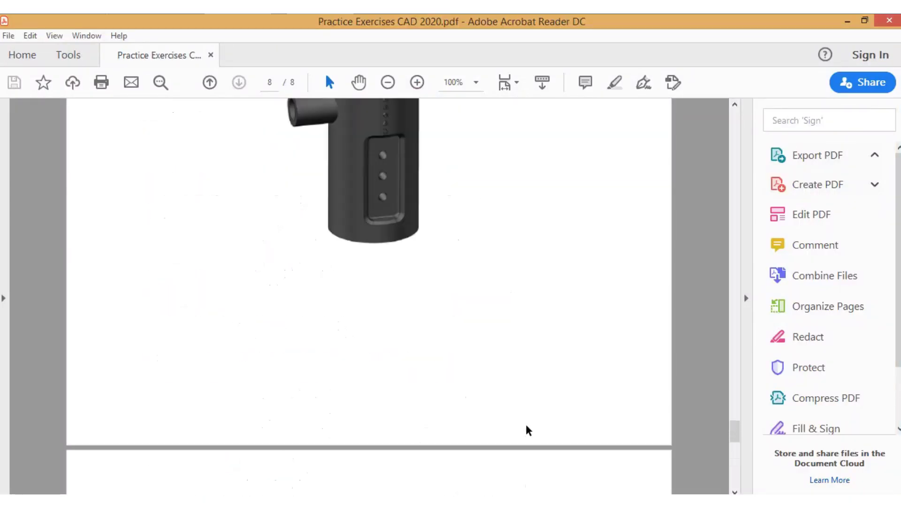
scroll(535, 371, up, 15)
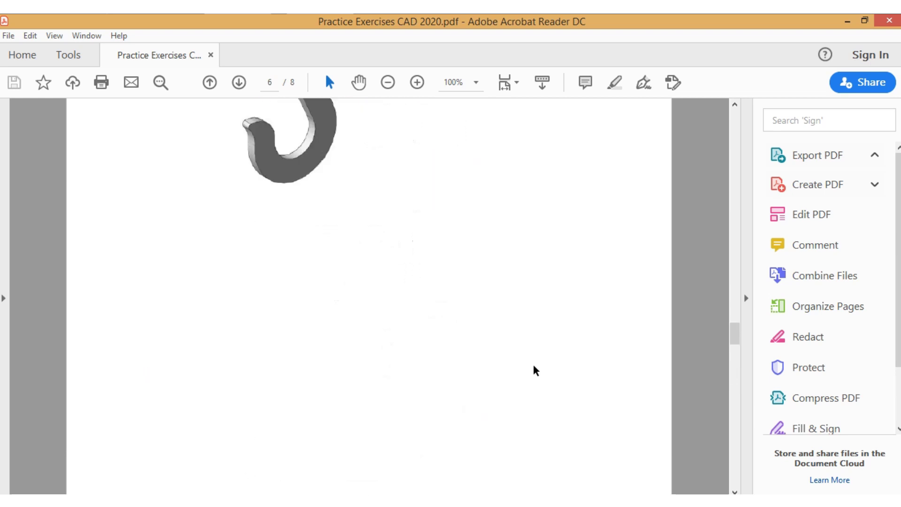
scroll(534, 364, up, 15)
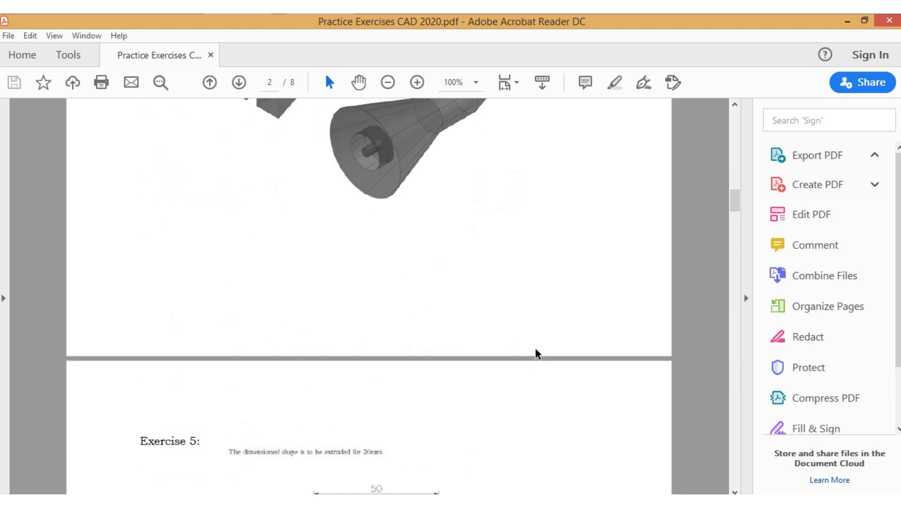
scroll(538, 351, down, 10)
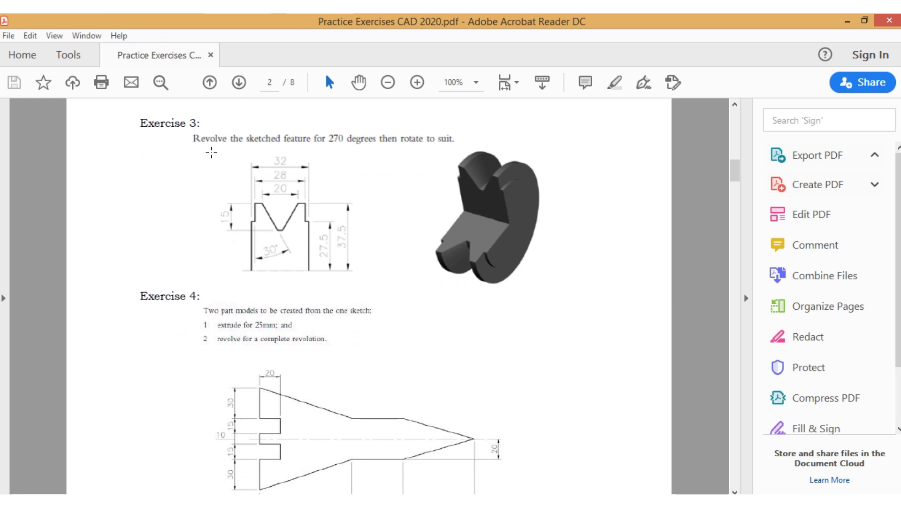
mouse_move(211, 152)
mouse_down()
mouse_move(323, 269)
mouse_move(382, 300)
mouse_move(407, 293)
mouse_up()
Switch back to Inventor, create a new part from the metric Standard (mm).ipt template and start a 2D sketch on the front plane
key(alt+Tab)
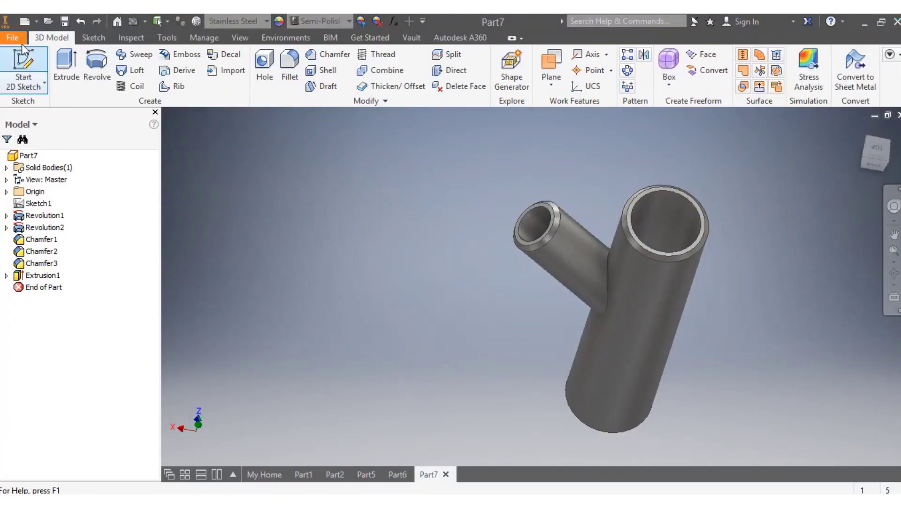
key(ctrl+n)
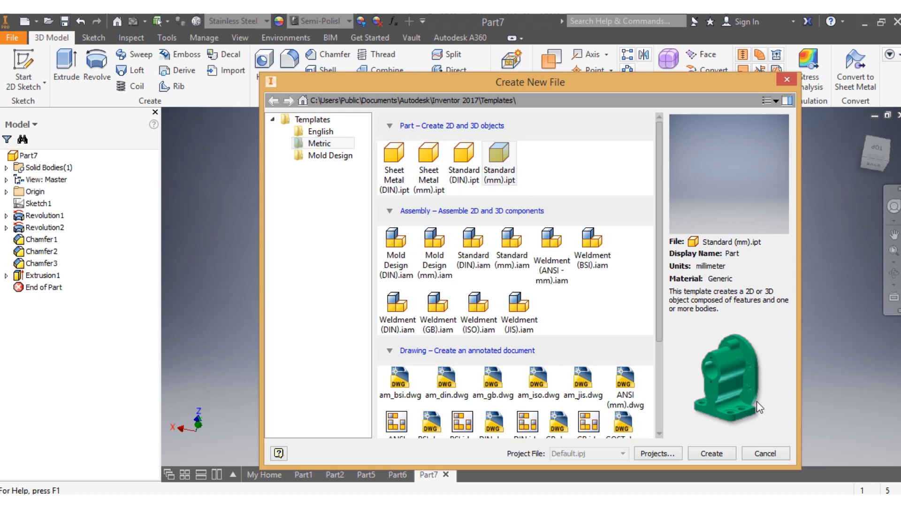
click(712, 454)
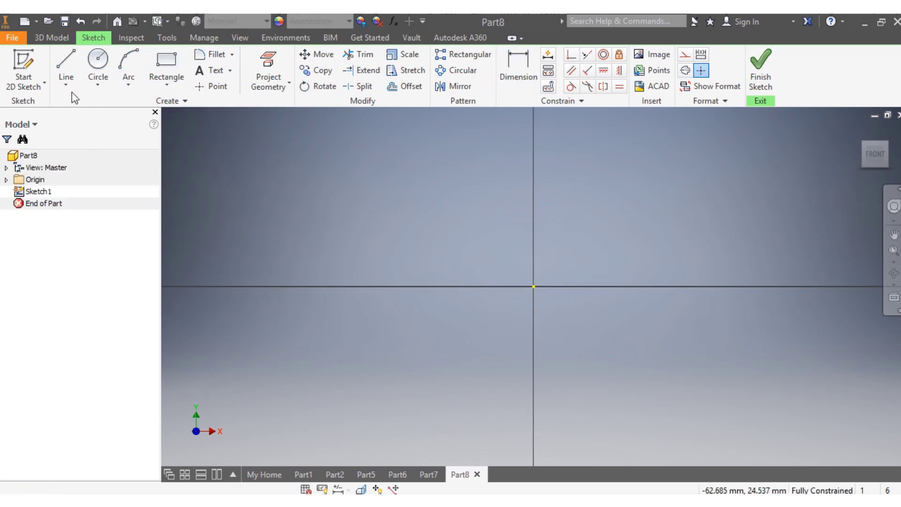
Sketch a horizontal line about 76 mm long along the X axis, passing through the origin
click(66, 66)
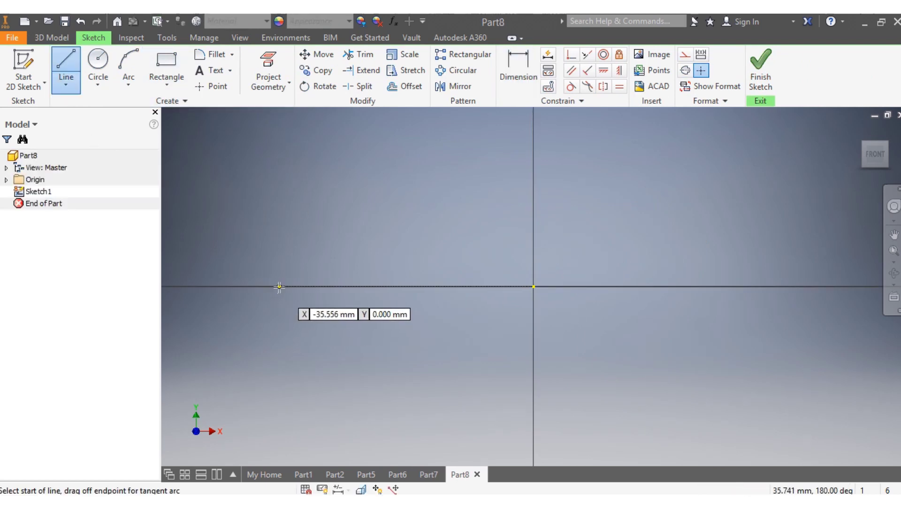
click(279, 287)
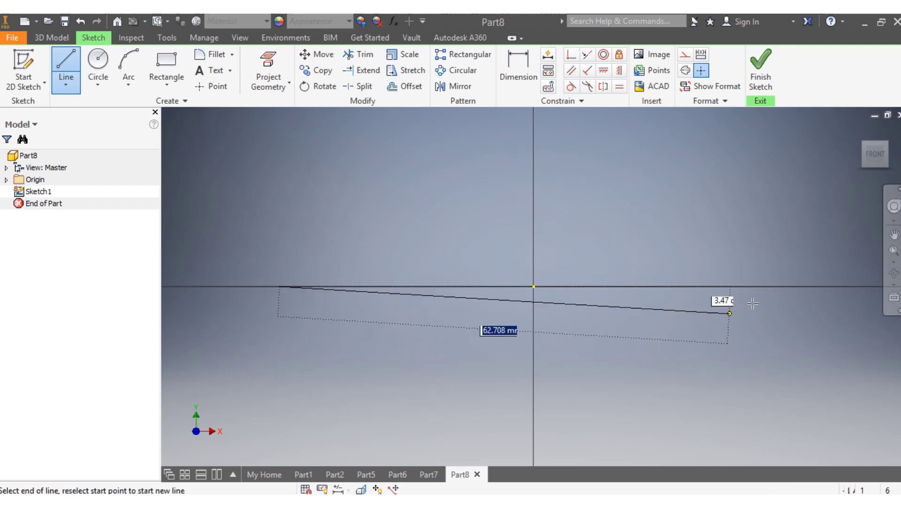
click(827, 286)
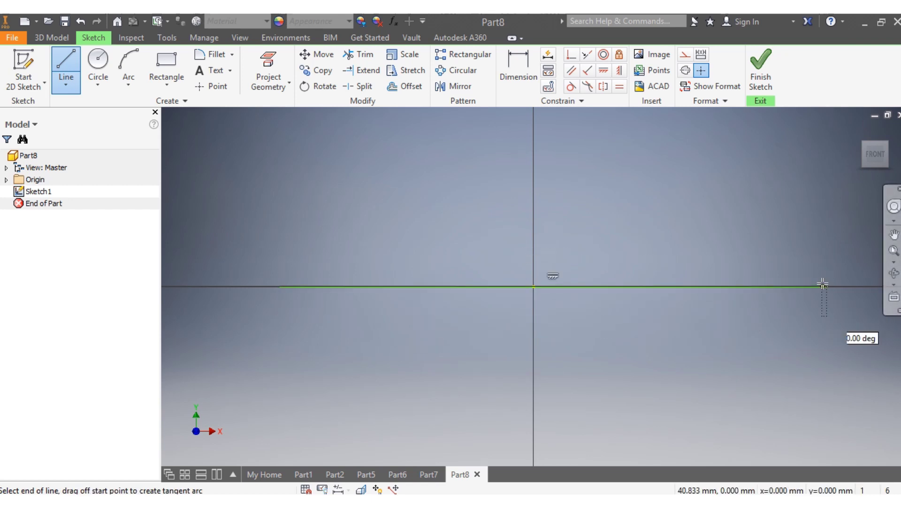
key(Escape)
Sketch a long vertical line along the Y axis through the origin, ending about 105 mm below it
click(66, 66)
scroll(555, 271, down, 5)
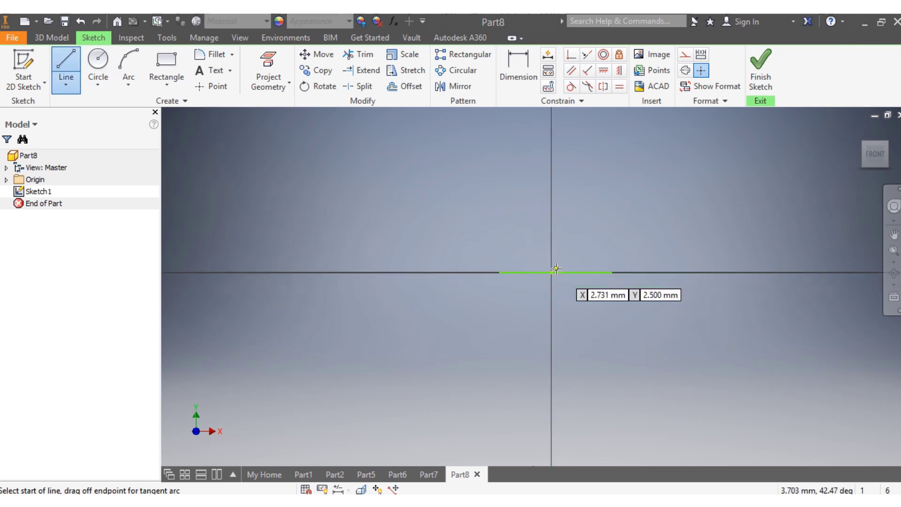
click(551, 139)
click(551, 427)
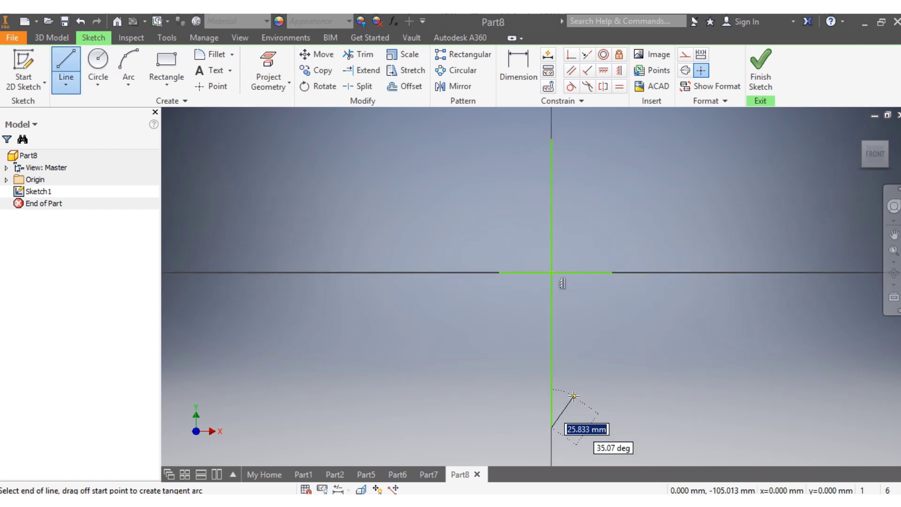
key(Escape)
Sketch a tall rectangle about 43 mm wide around the crossing of the two lines
scroll(590, 287, up, 3)
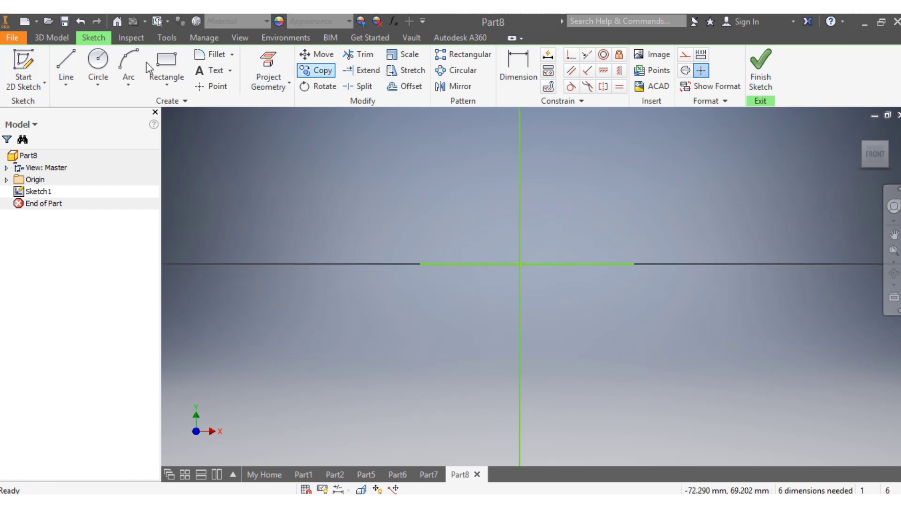
click(167, 61)
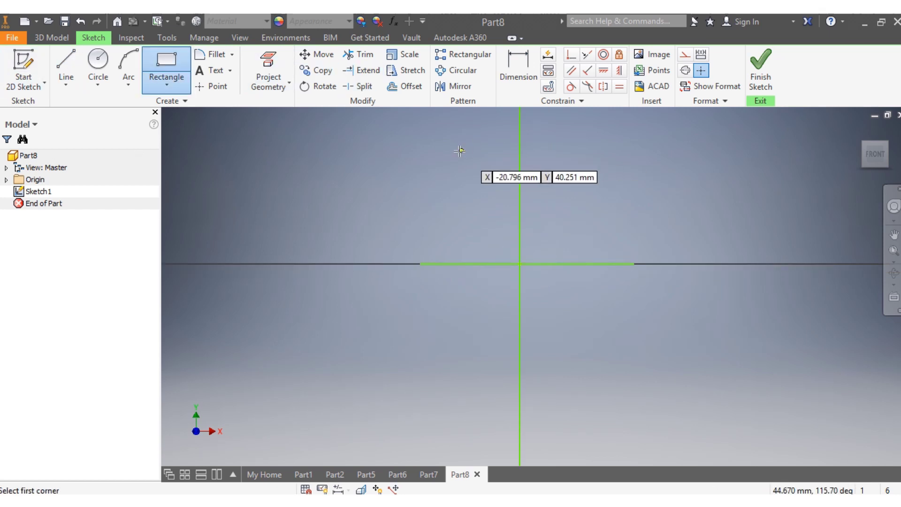
click(463, 142)
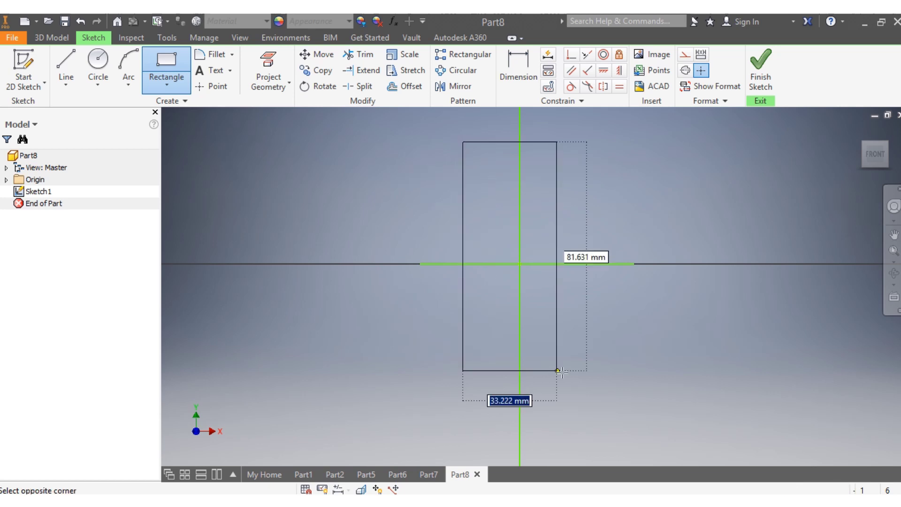
key(Escape)
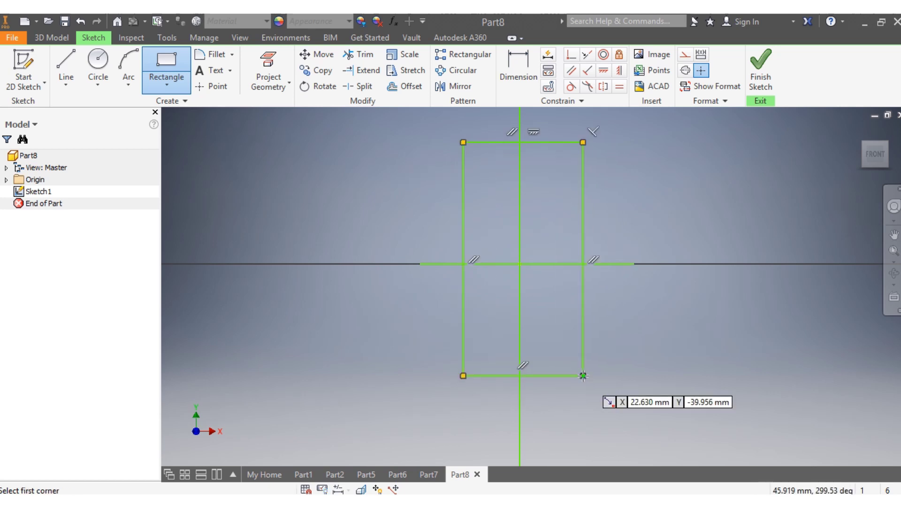
click(583, 376)
key(Escape)
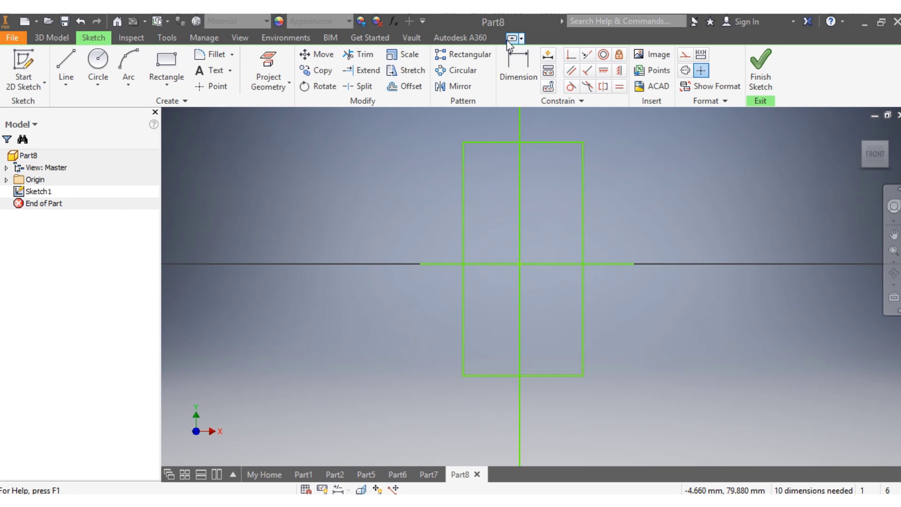
Dimension the width of the tall rectangle's upper edge as 28 mm
click(522, 66)
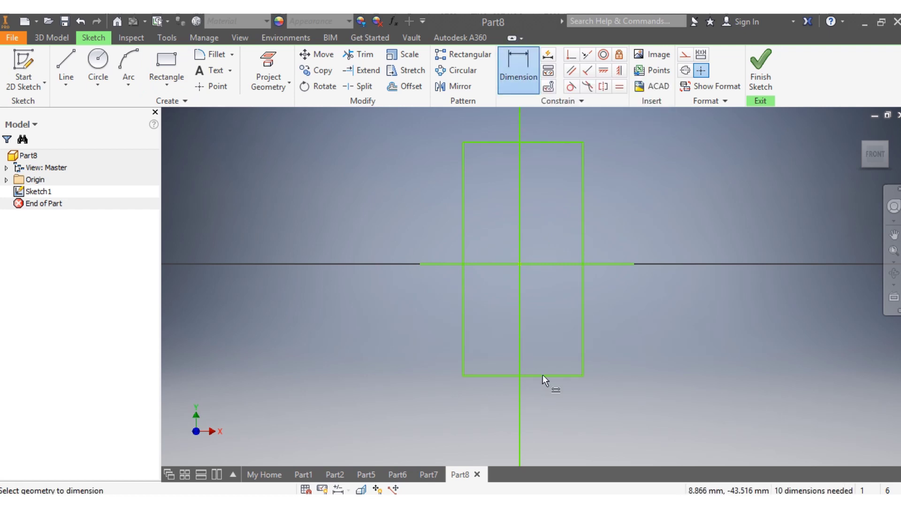
click(544, 142)
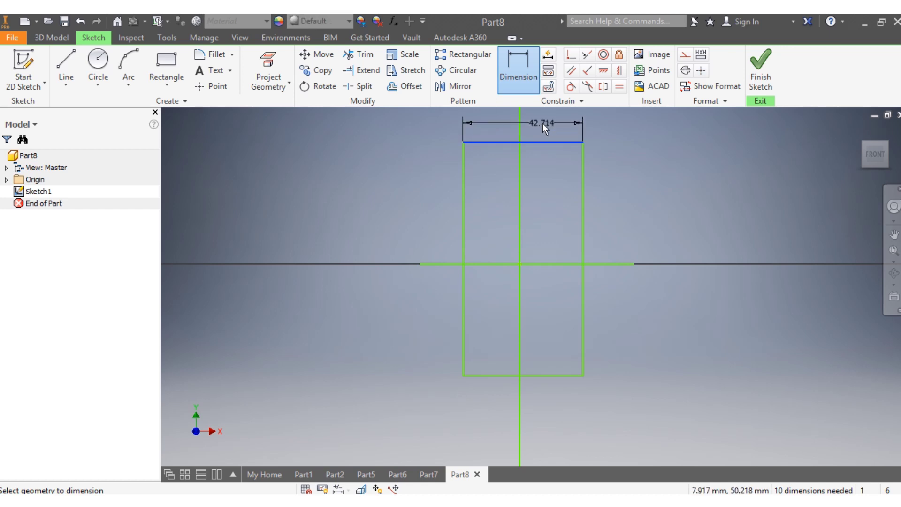
click(543, 123)
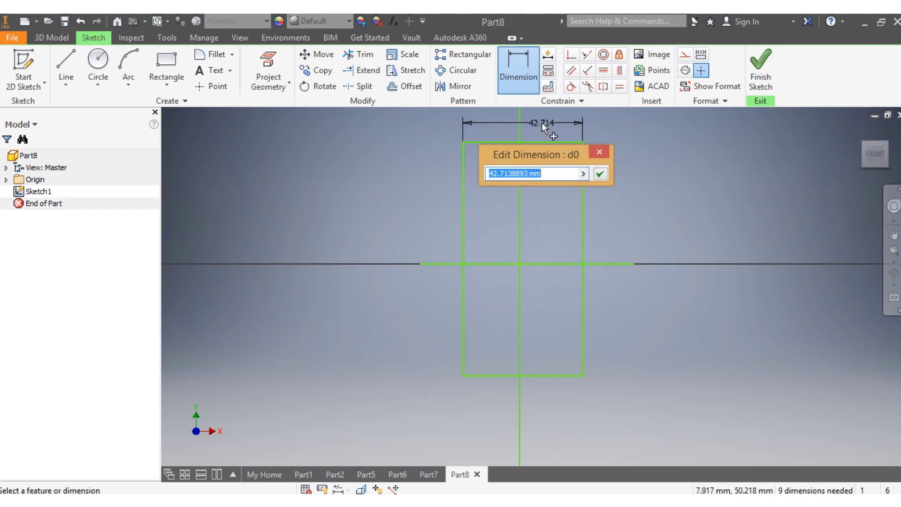
text(28)
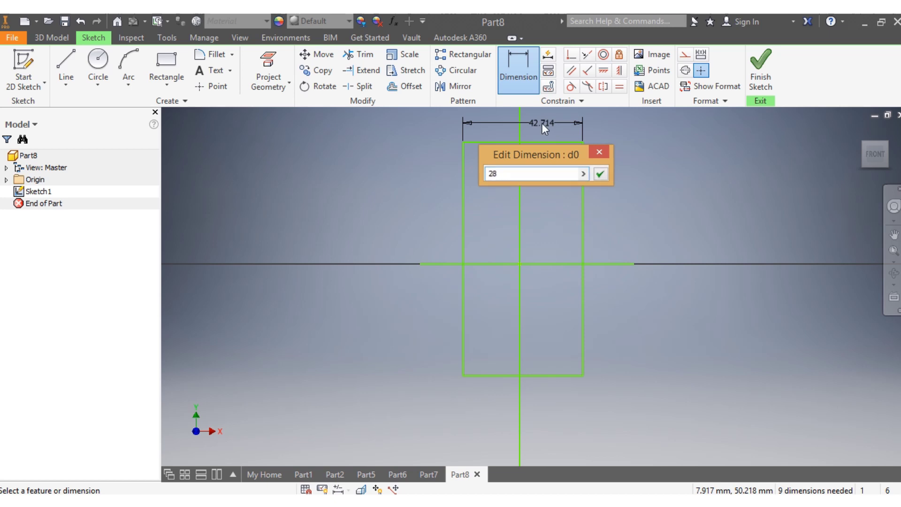
key(Return)
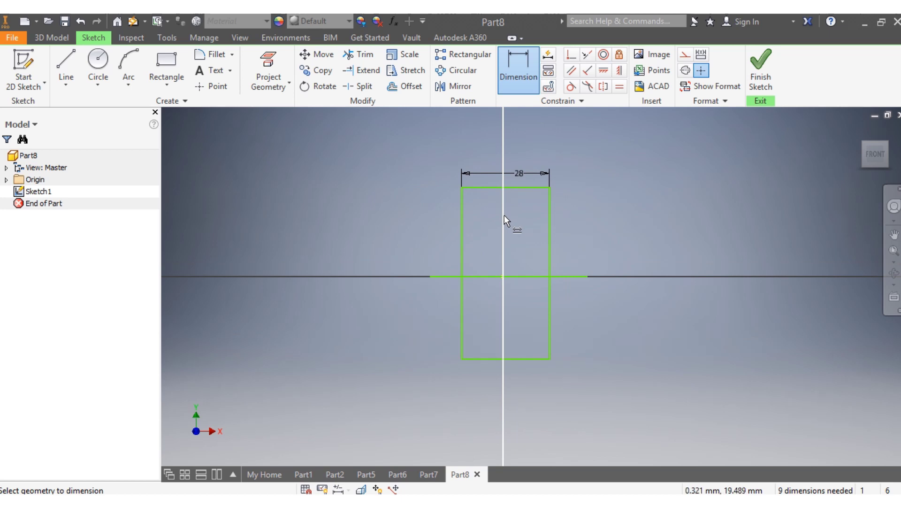
Dimension the distance from the vertical centre line to the tall rectangle's right edge as 14 mm
click(504, 215)
click(548, 230)
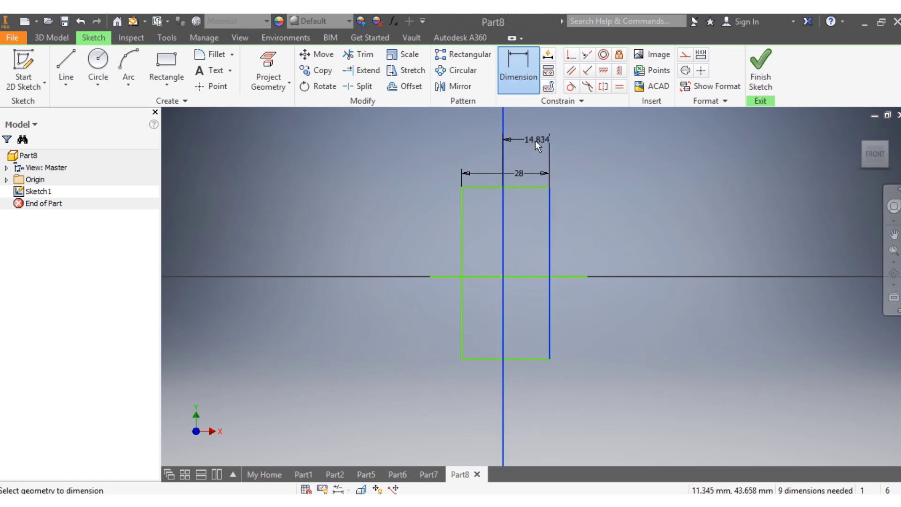
click(535, 140)
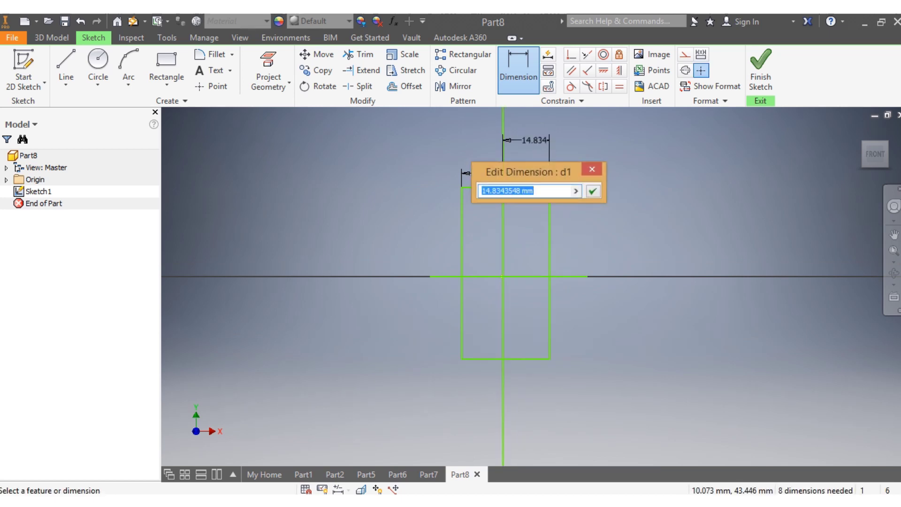
text(14)
key(Return)
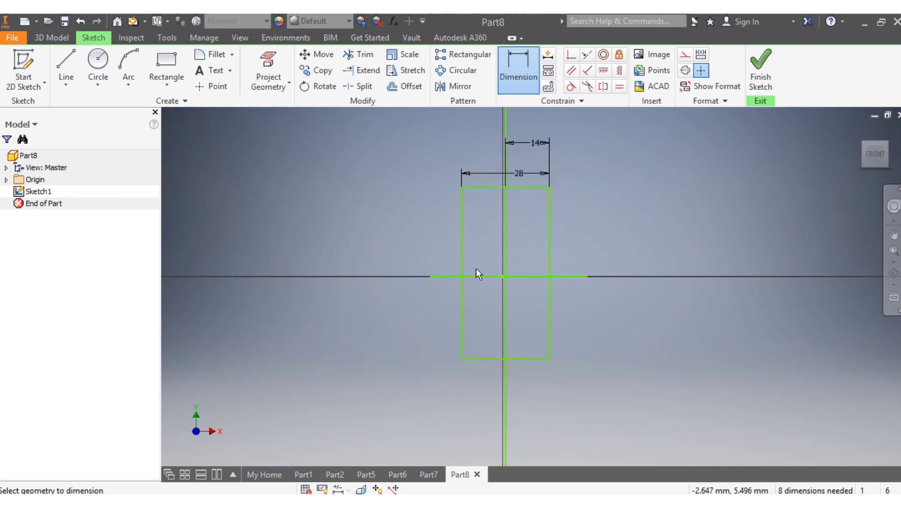
Sketch a second, shorter rectangle about 34 mm wide overlapping the tall one and extending past both its sides
click(166, 64)
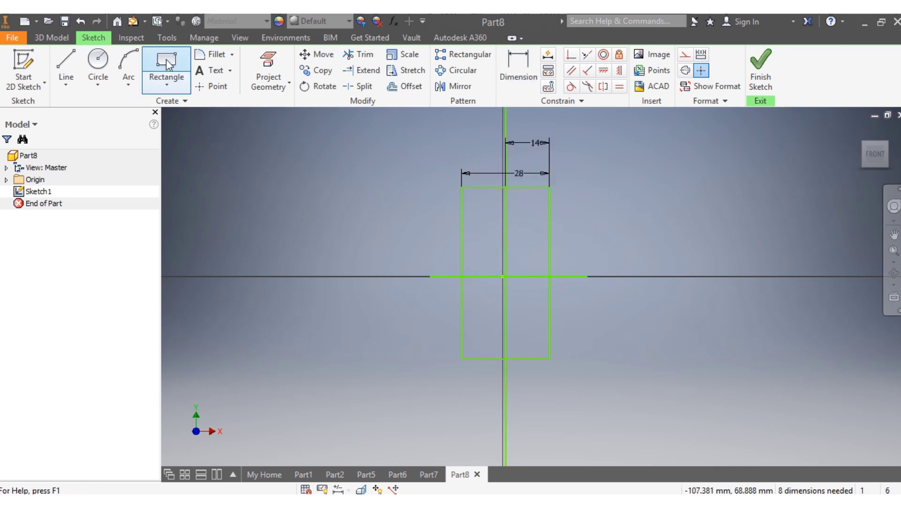
click(450, 210)
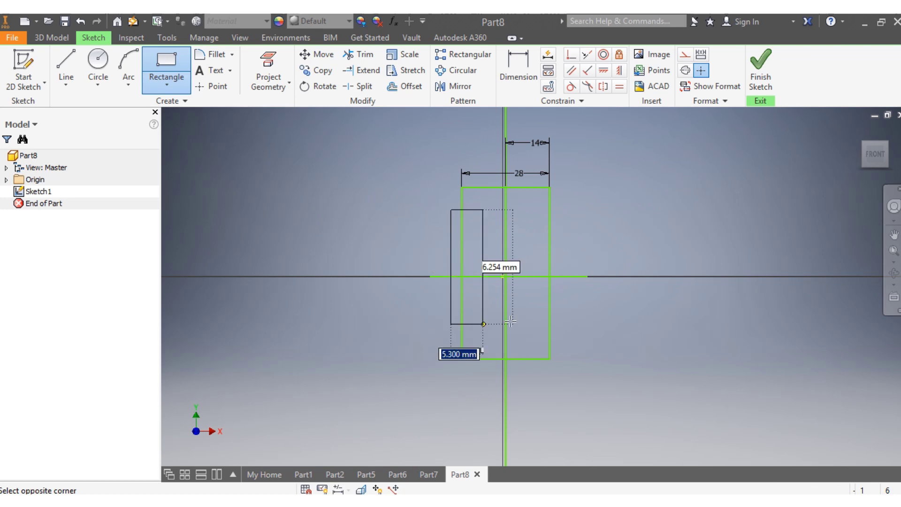
click(559, 310)
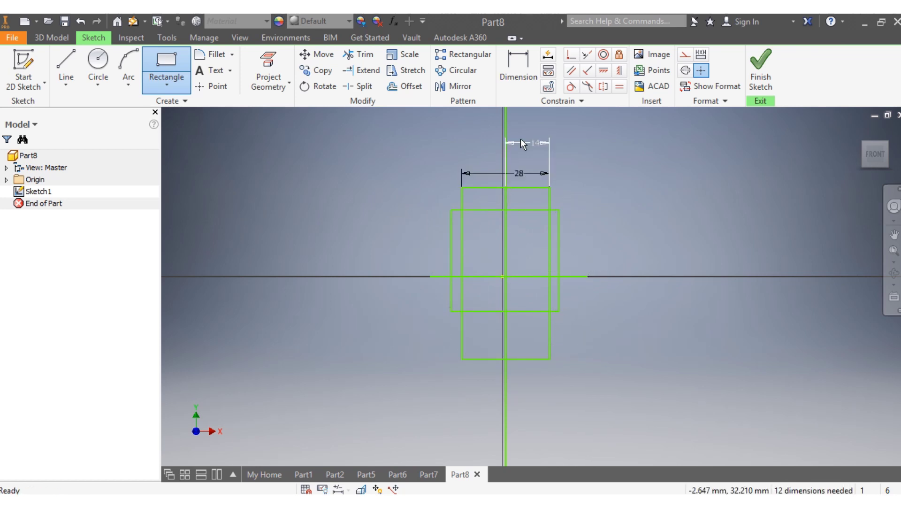
Dimension the shorter rectangle's upper edge width as 32 mm
click(518, 63)
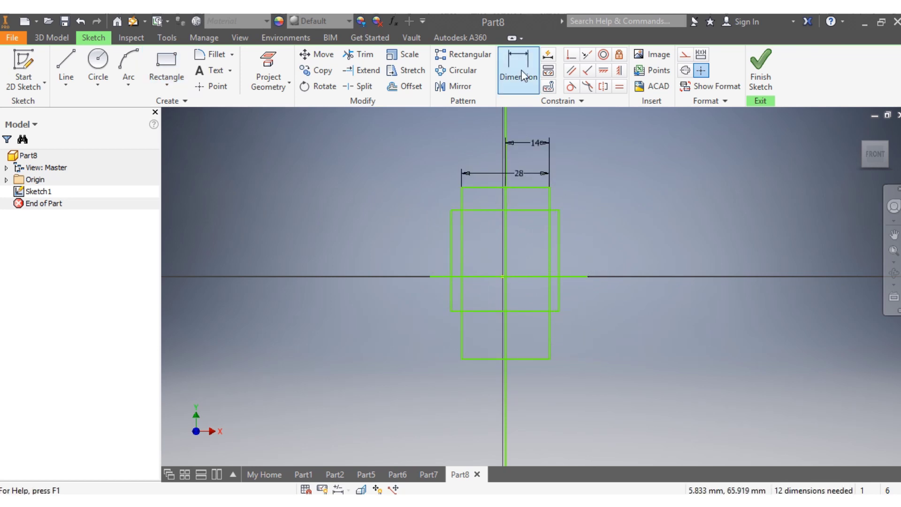
click(482, 209)
click(477, 141)
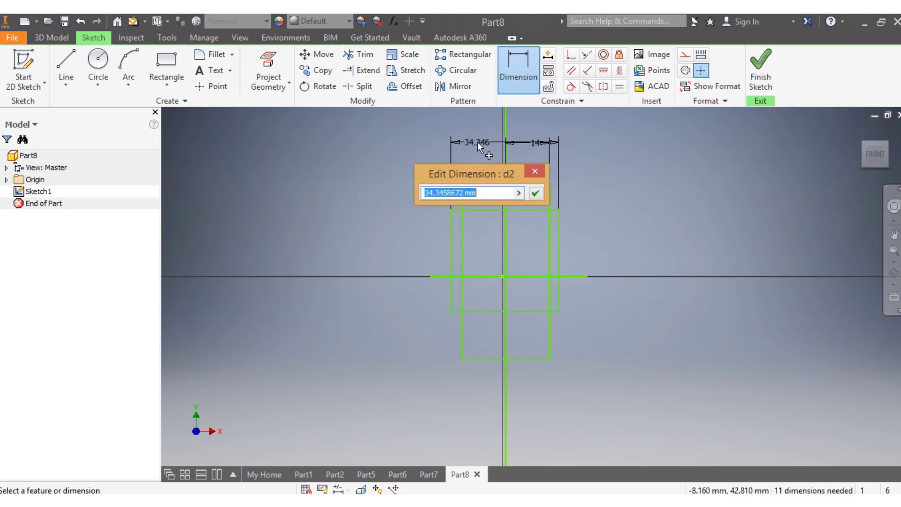
text(32)
key(Return)
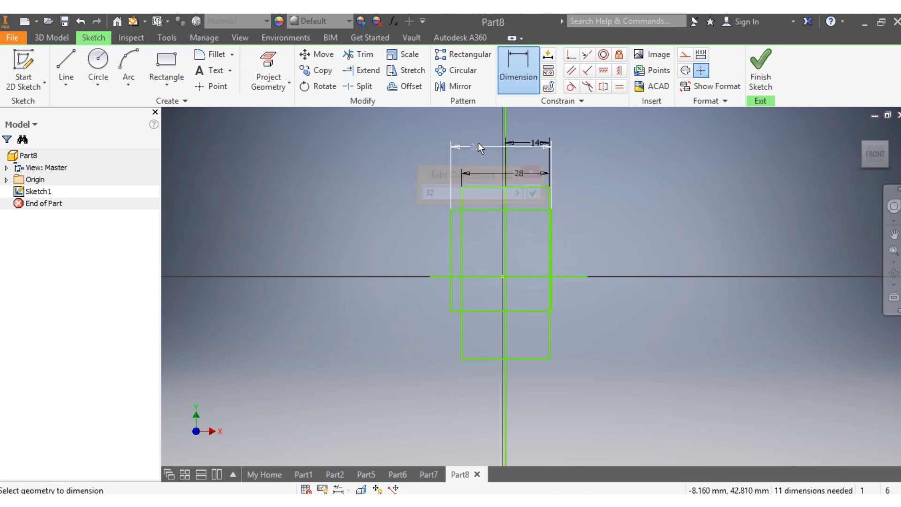
Dimension the distance from the vertical centre line to the shorter rectangle's left edge as 16 mm
scroll(507, 263, down, 2)
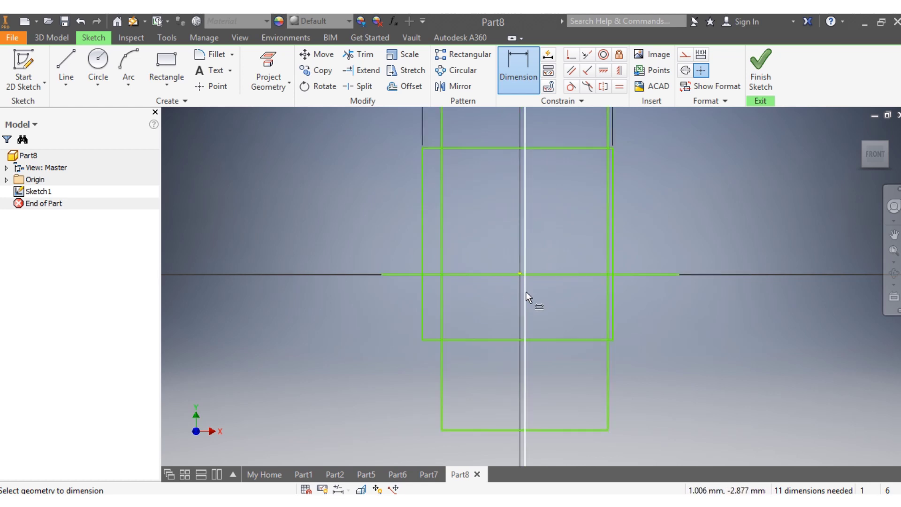
click(526, 292)
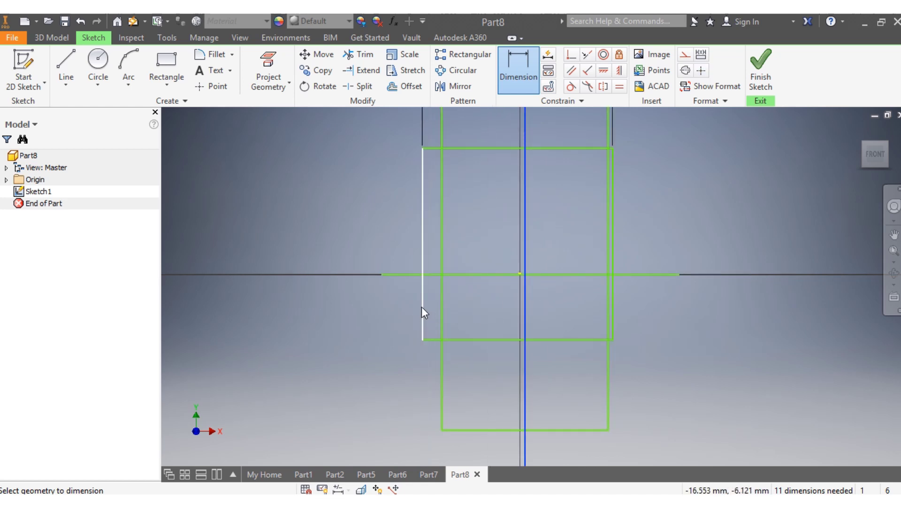
click(423, 306)
click(390, 206)
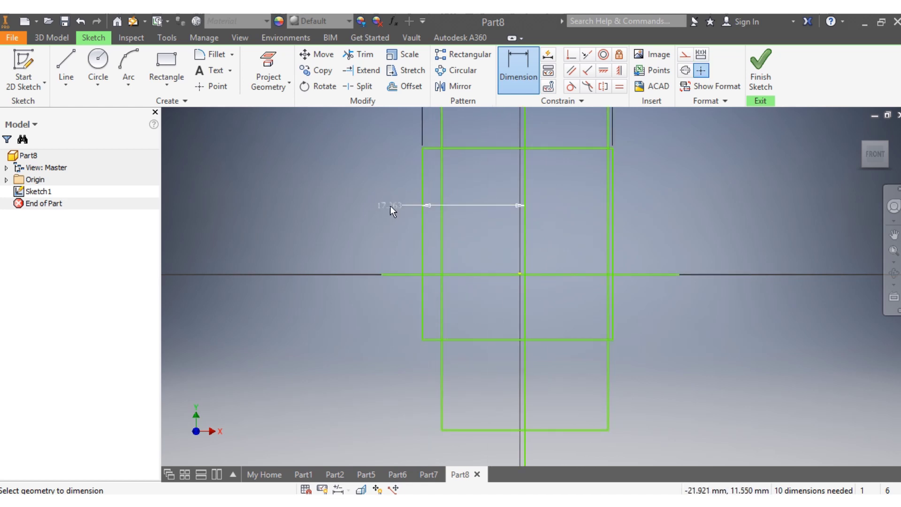
click(390, 206)
text(16)
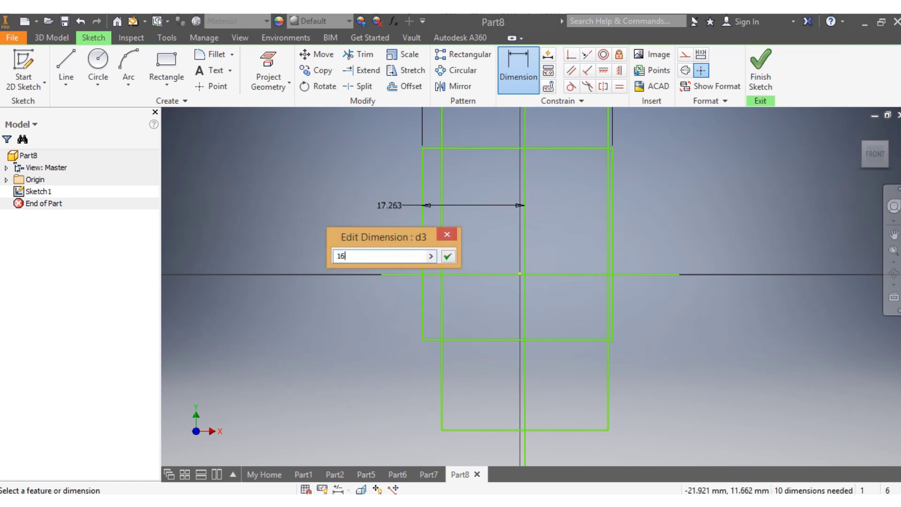
key(Return)
key(Escape)
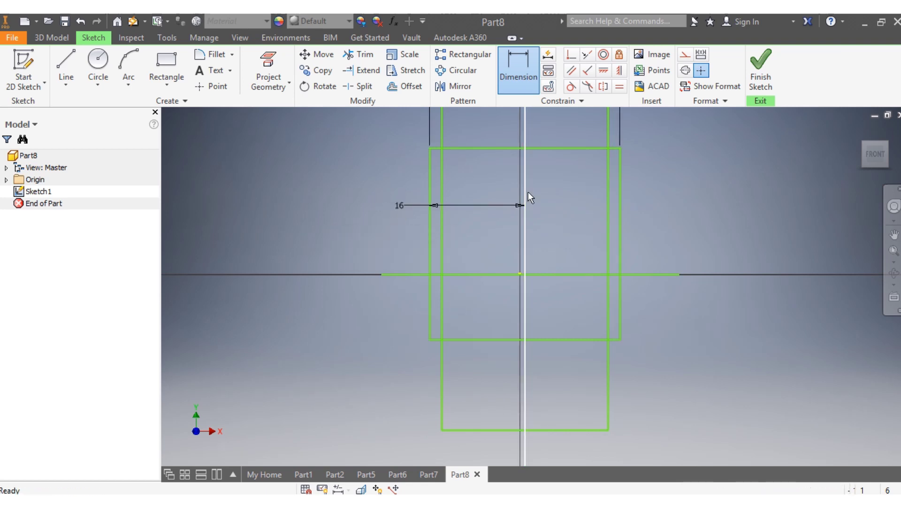
Sketch two slanted lines about 17 mm long converging downward from the tall rectangle's upper edge, one on each side of the vertical centre line
scroll(528, 193, down, 3)
scroll(556, 150, up, 3)
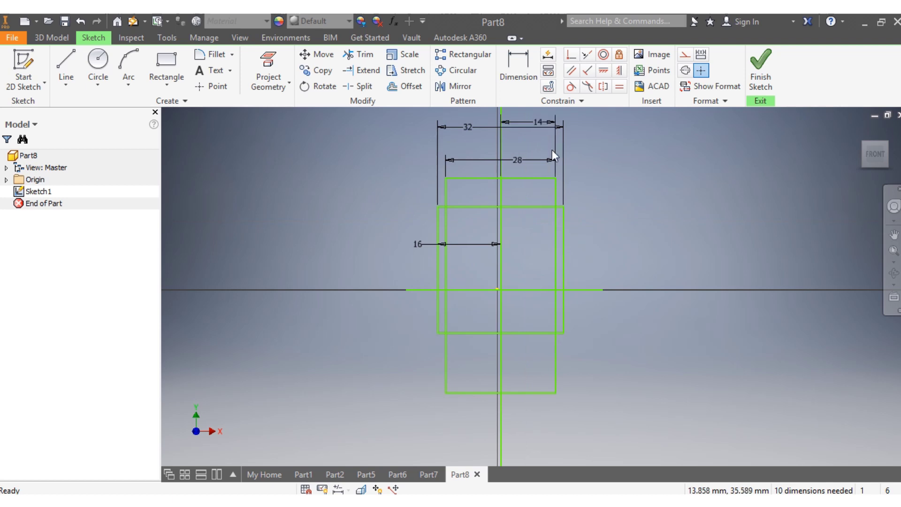
click(66, 68)
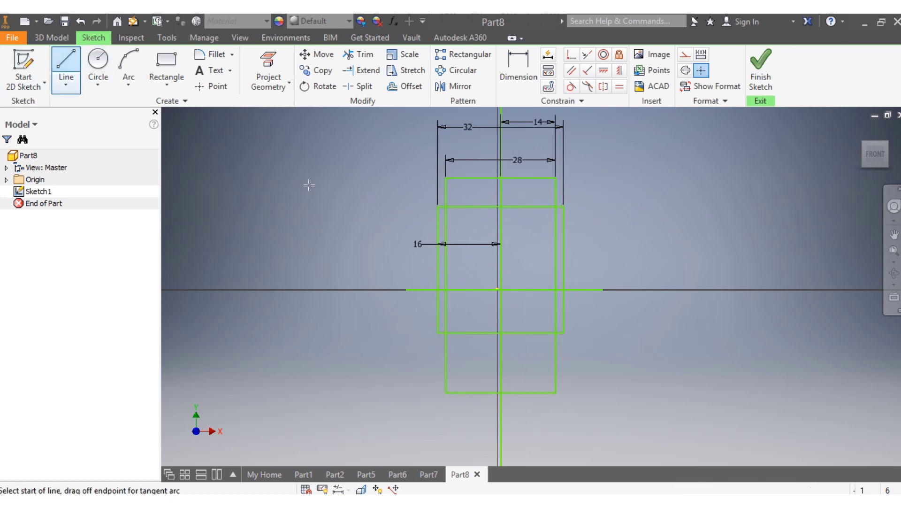
click(470, 178)
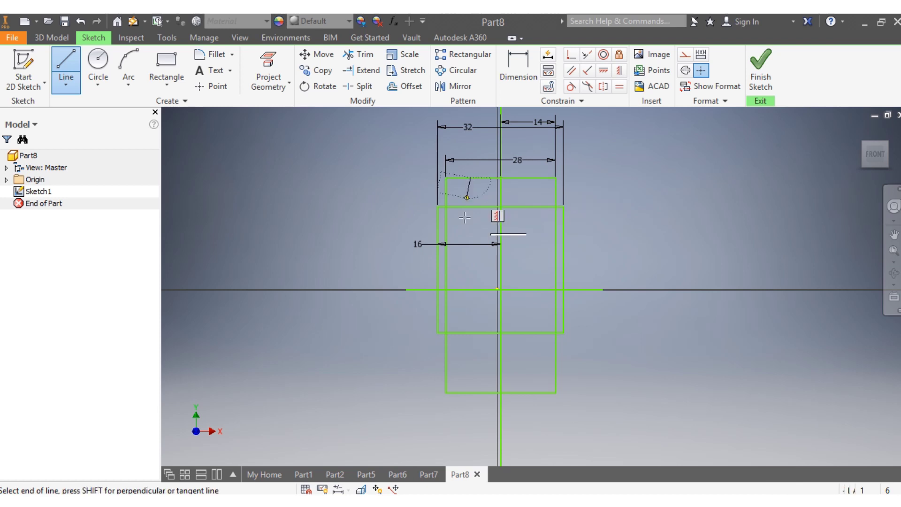
click(487, 241)
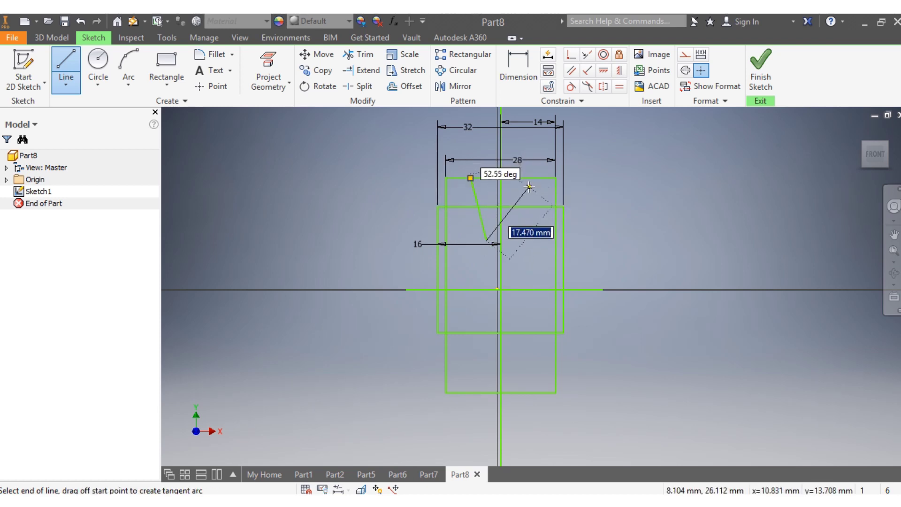
key(Escape)
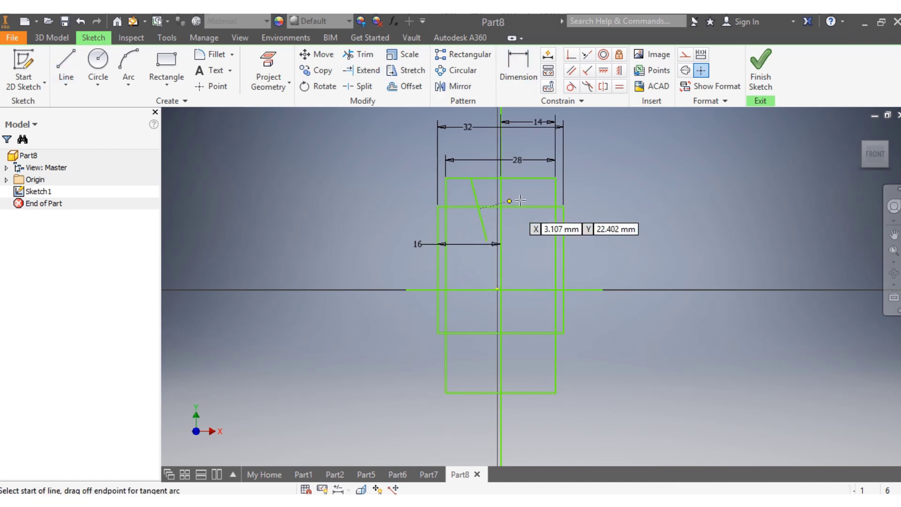
click(530, 178)
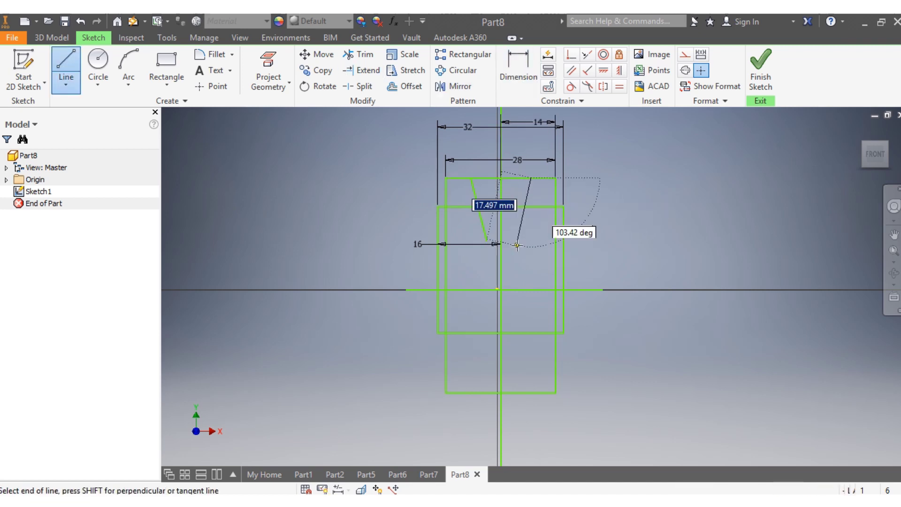
click(518, 243)
key(Escape)
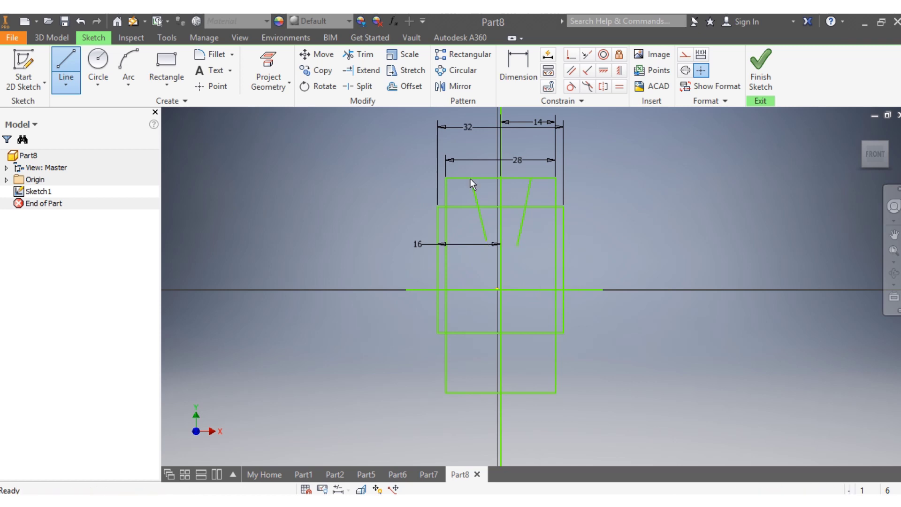
Dimension the angle between the tall rectangle's left edge and the left slanted line as 30 degrees
click(511, 63)
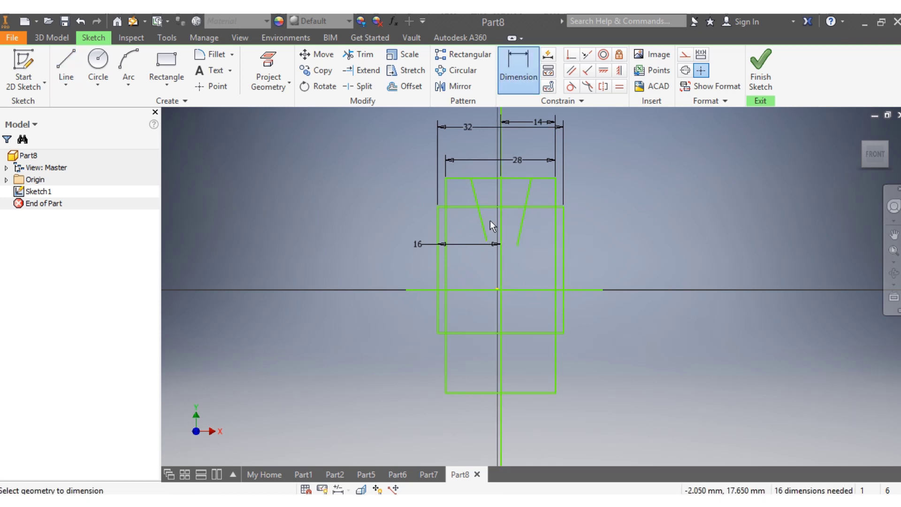
click(447, 231)
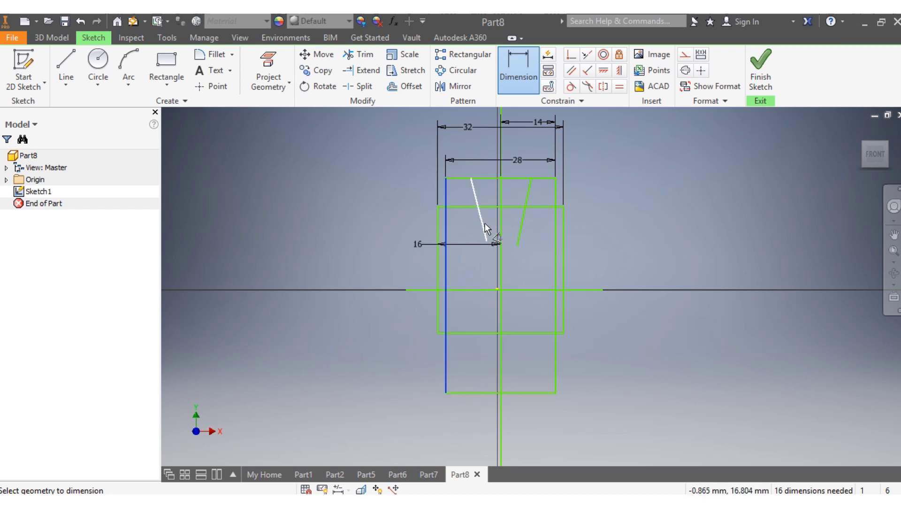
click(482, 224)
click(467, 227)
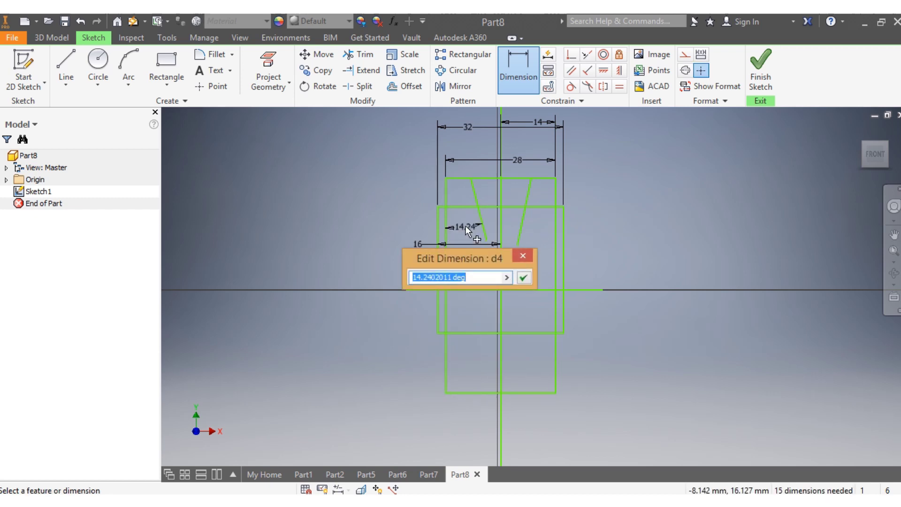
text(30)
key(Return)
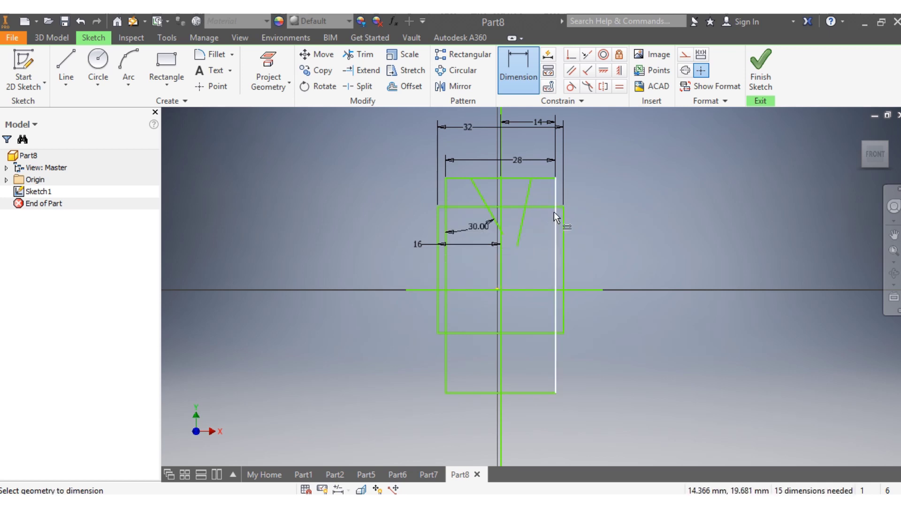
Dimension the vertical distance from the tall rectangle's upper edge to the left slanted line's lower endpoint as 15 mm
click(503, 234)
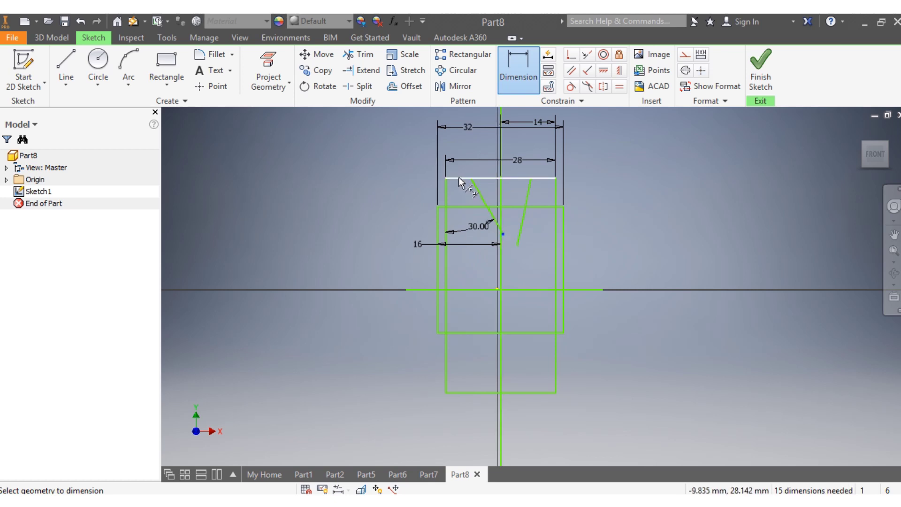
click(460, 179)
click(388, 201)
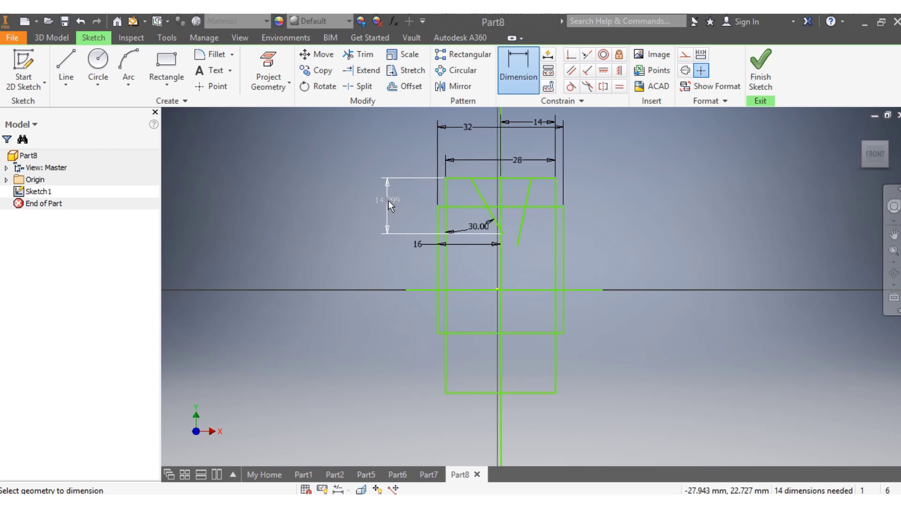
text(1)
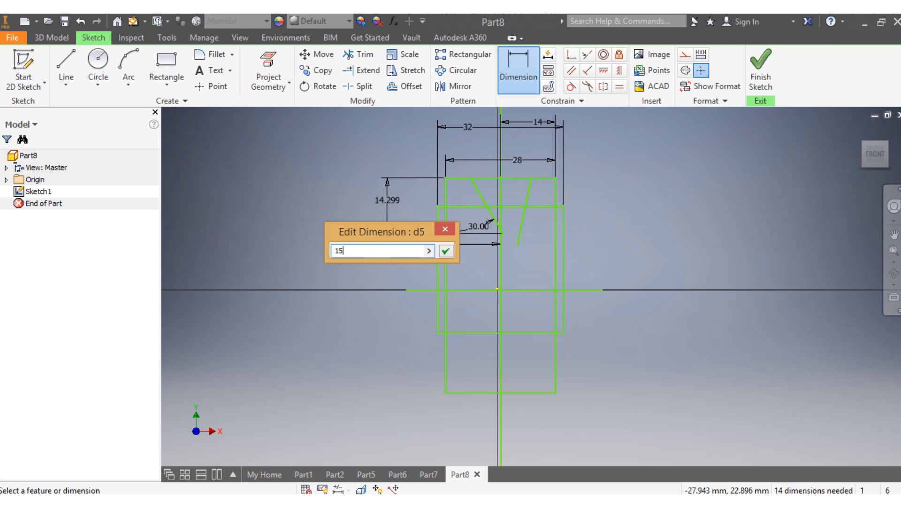
text(5)
key(Return)
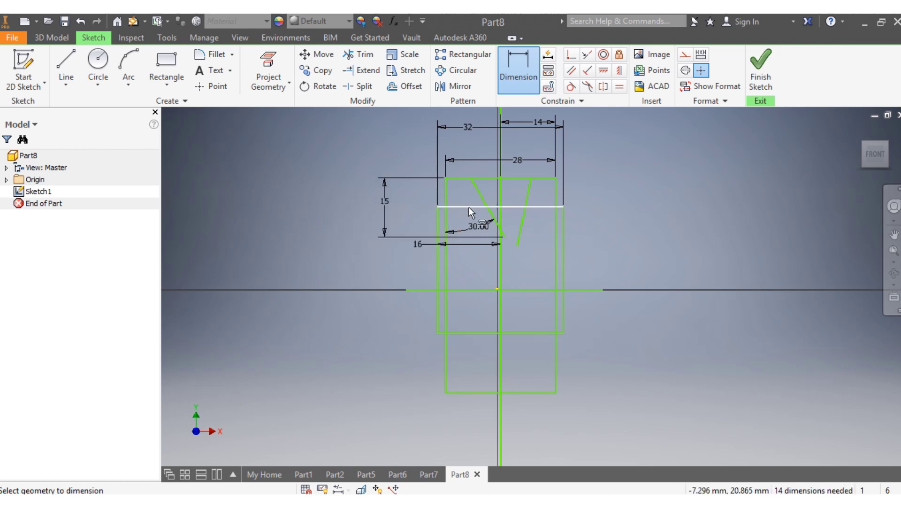
Dimension the horizontal distance from the left slanted line's upper endpoint to the vertical centre line as 10 mm
scroll(460, 173, up, 3)
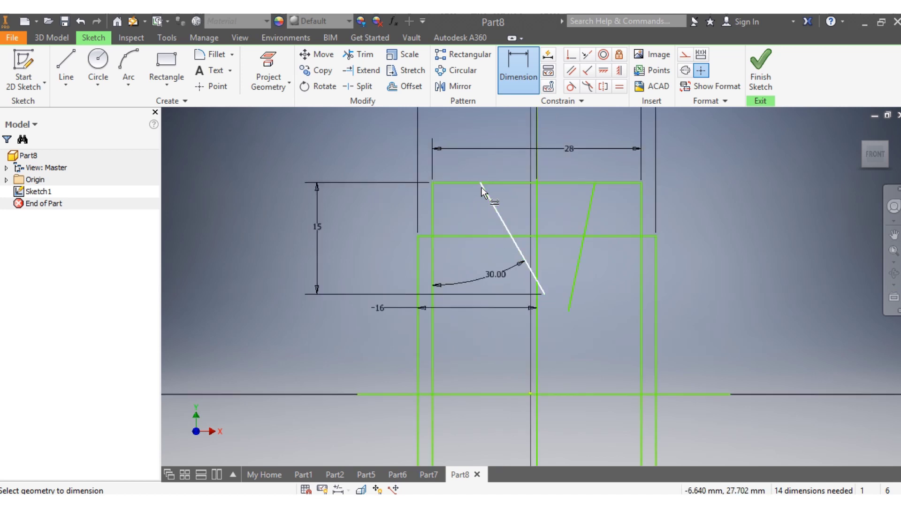
click(479, 182)
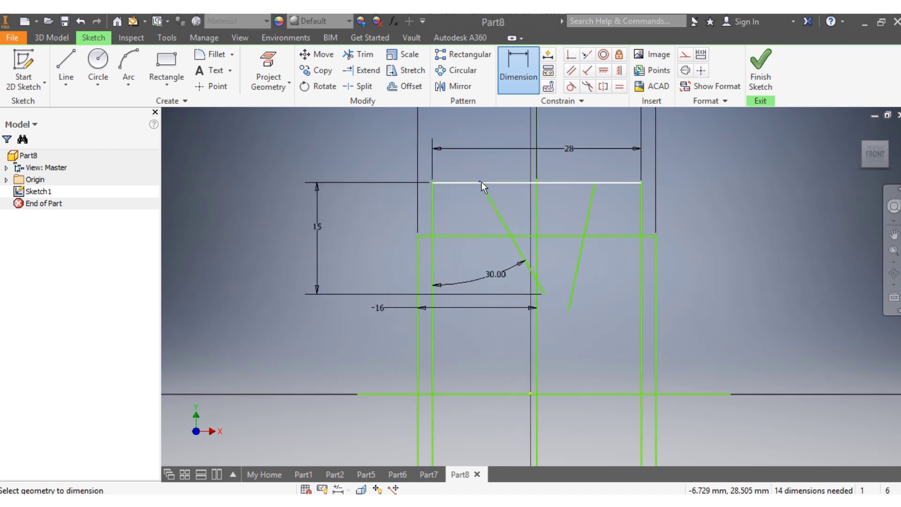
click(536, 165)
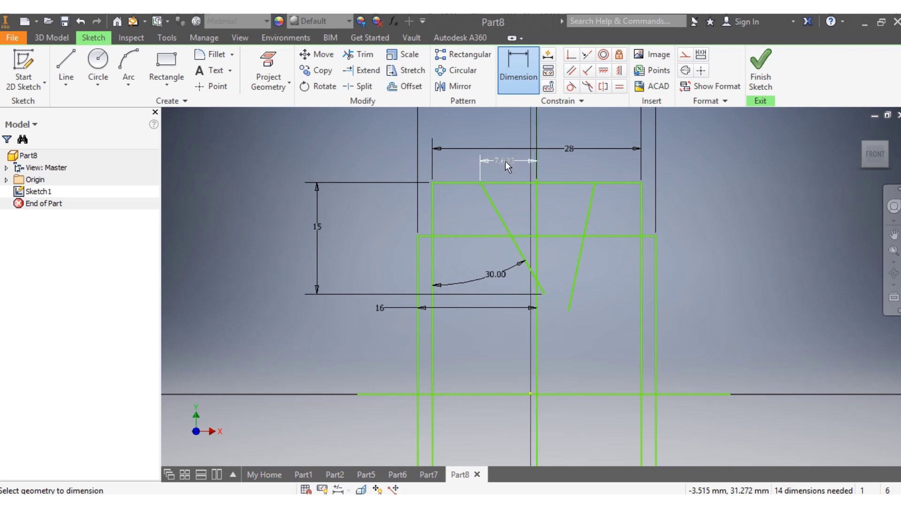
click(505, 161)
text(10)
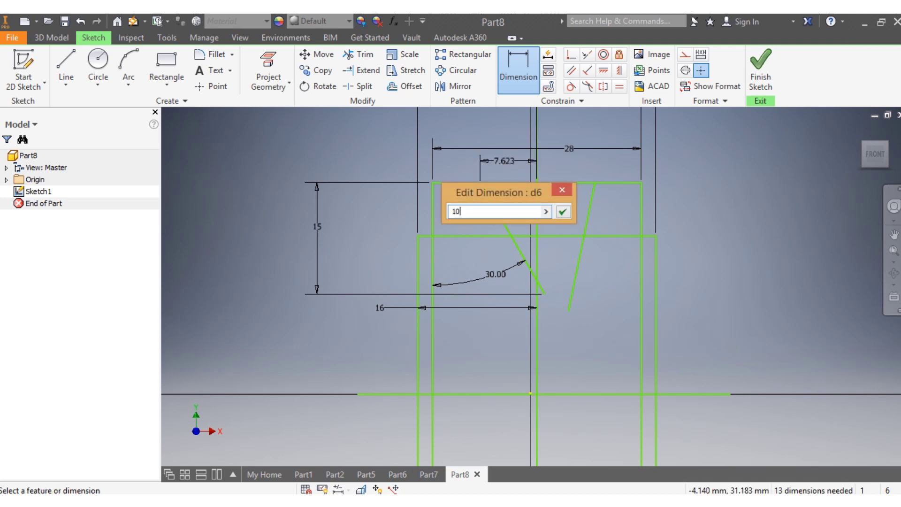
key(Return)
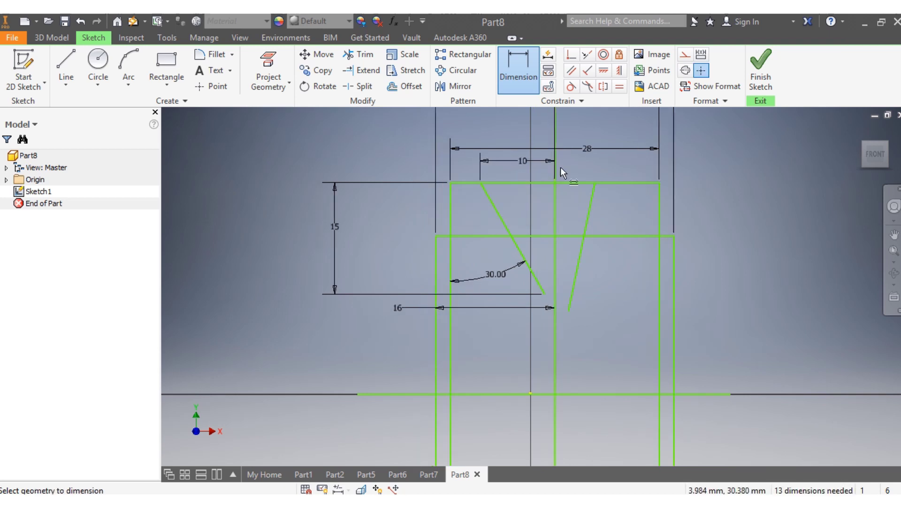
key(Escape)
Dimension the angle between the right slanted line and the tall rectangle's right edge as 30 degrees
click(526, 78)
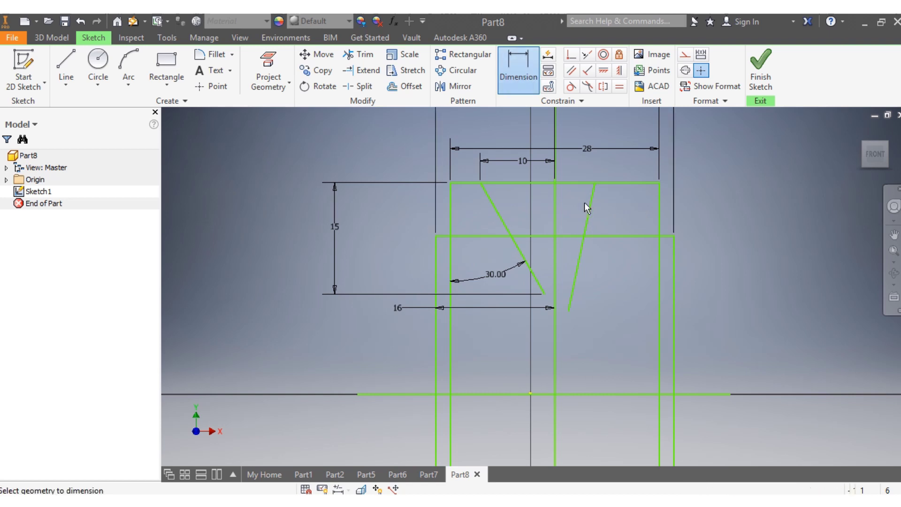
click(590, 209)
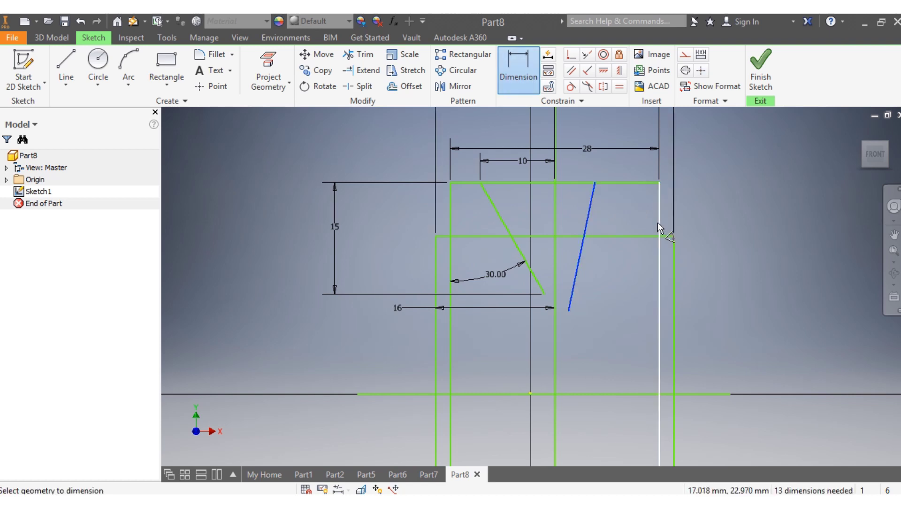
click(659, 222)
click(626, 269)
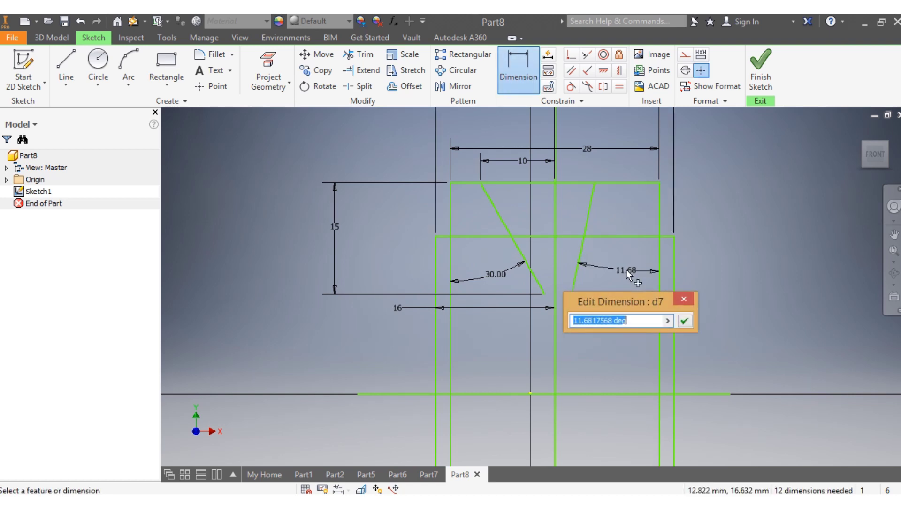
text(3)
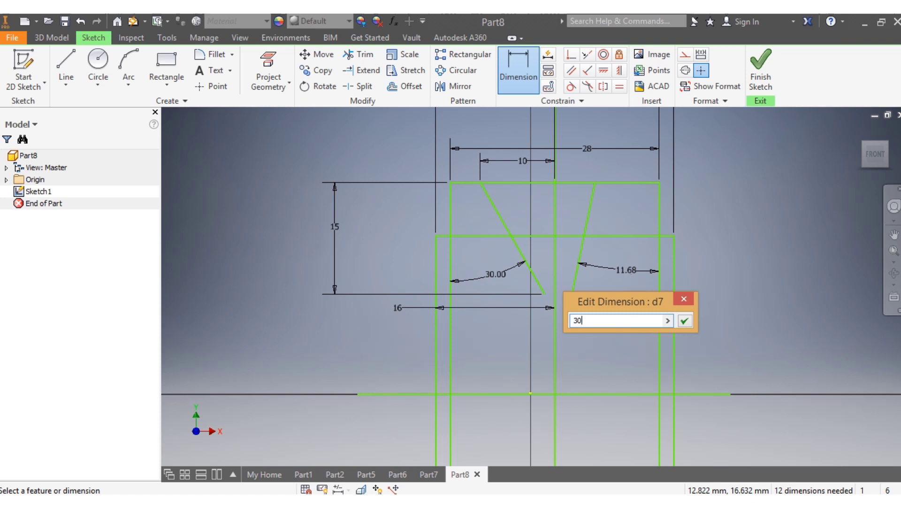
text(0)
key(Return)
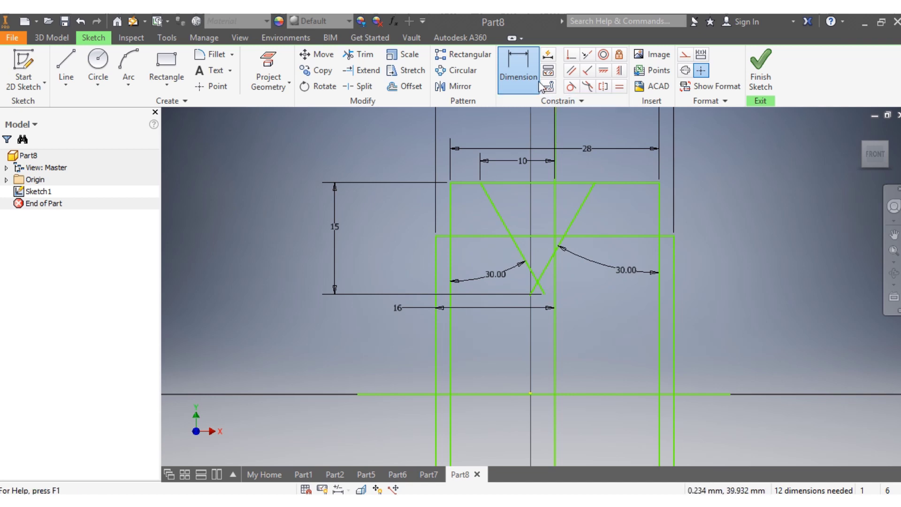
Dimension the vertical distance from the tall rectangle's upper edge to the right slanted line's lower endpoint as 15 mm
click(530, 294)
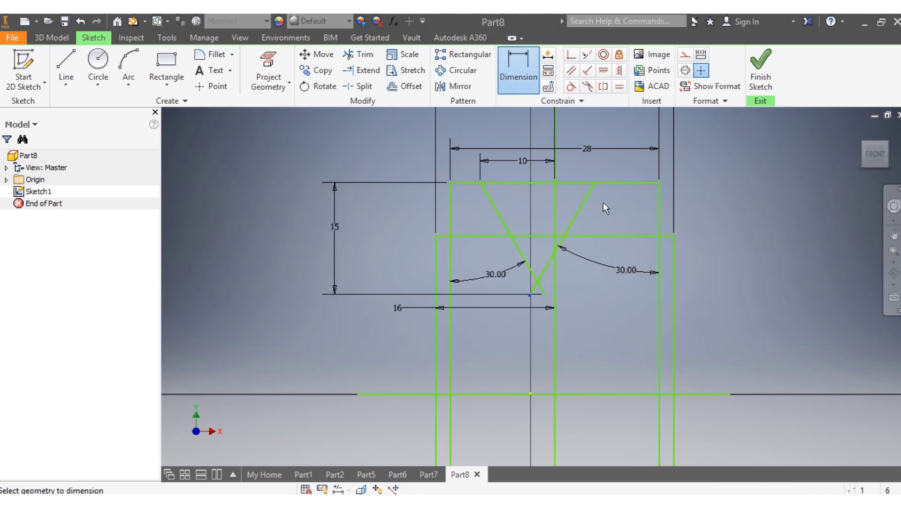
click(607, 184)
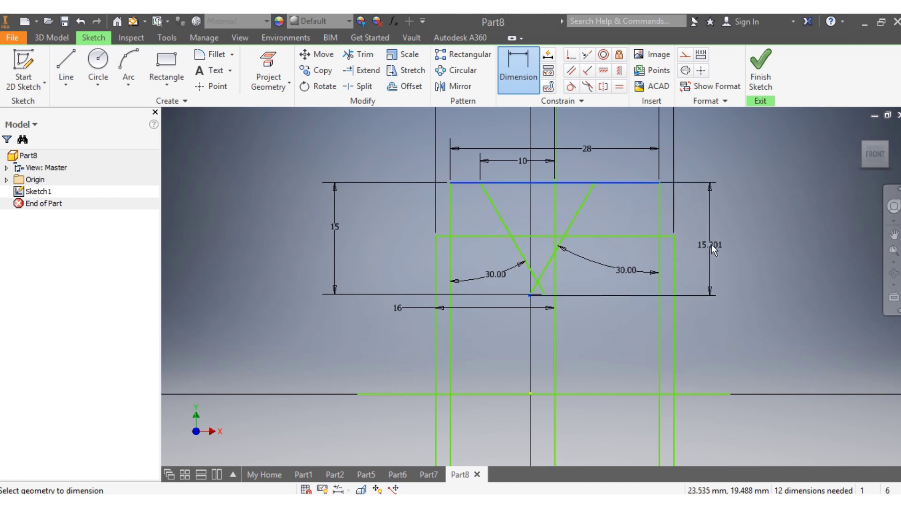
click(710, 244)
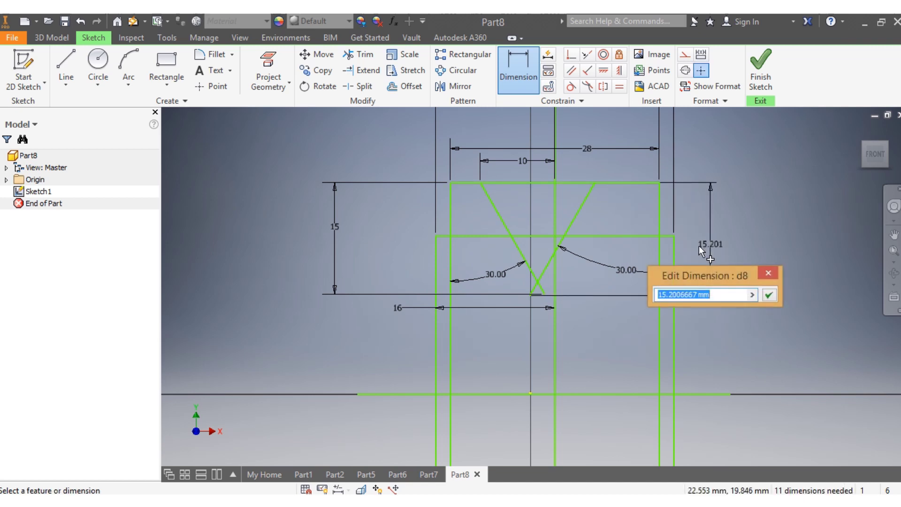
text(15)
key(Return)
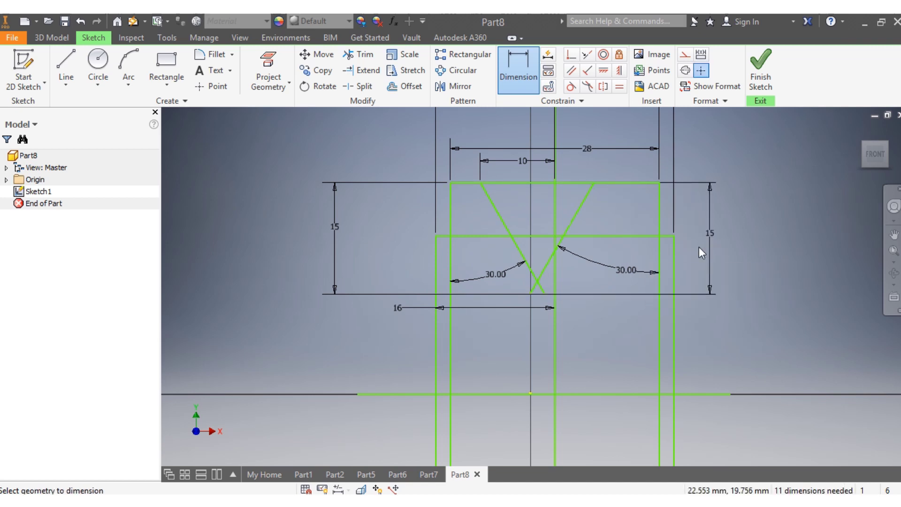
Dimension the horizontal distance from the right slanted line's upper endpoint to the vertical centre line as 10 mm
scroll(699, 247, down, 3)
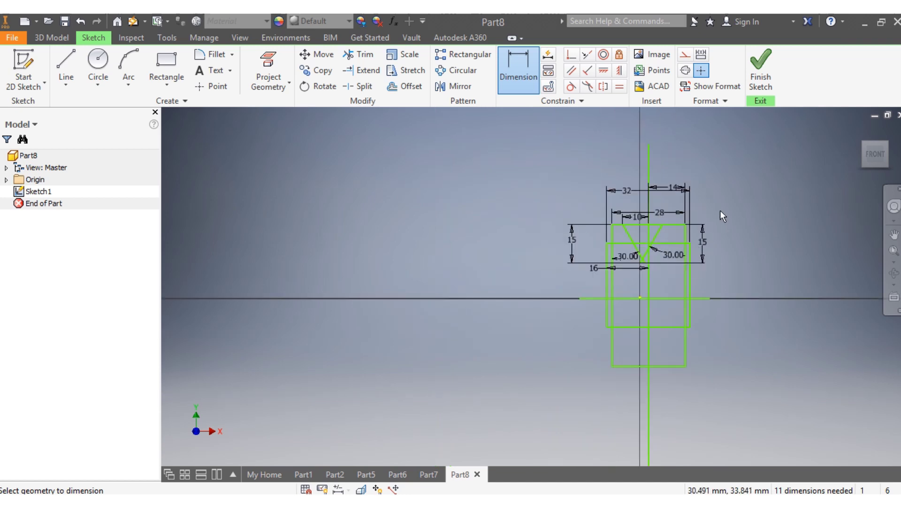
scroll(720, 210, up, 2)
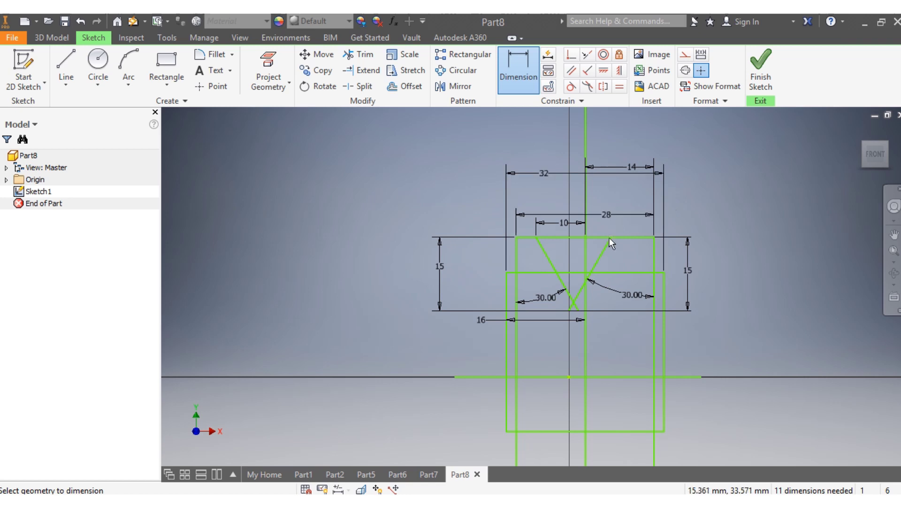
scroll(609, 238, up, 2)
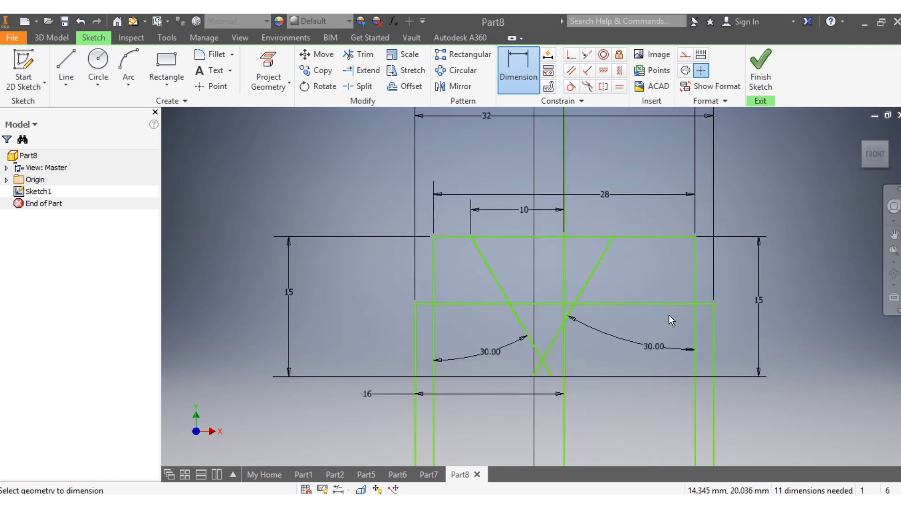
click(612, 238)
click(565, 249)
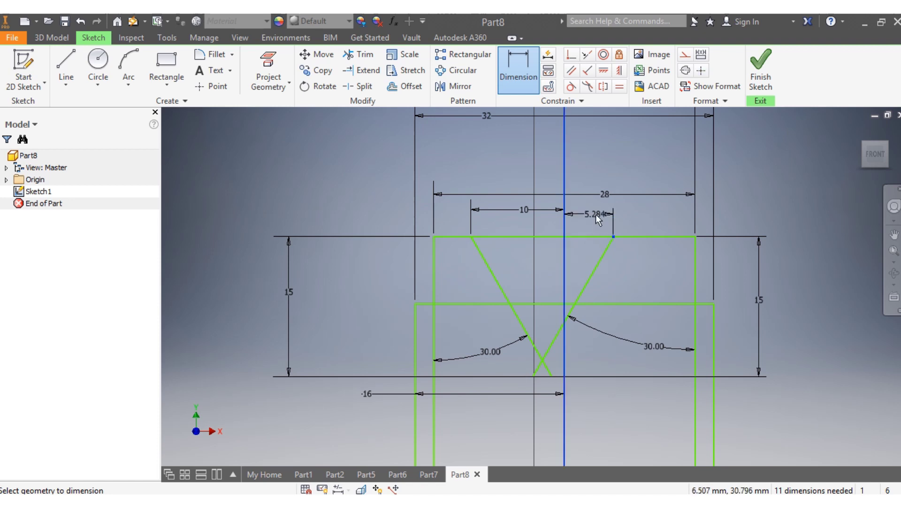
click(594, 214)
text(1)
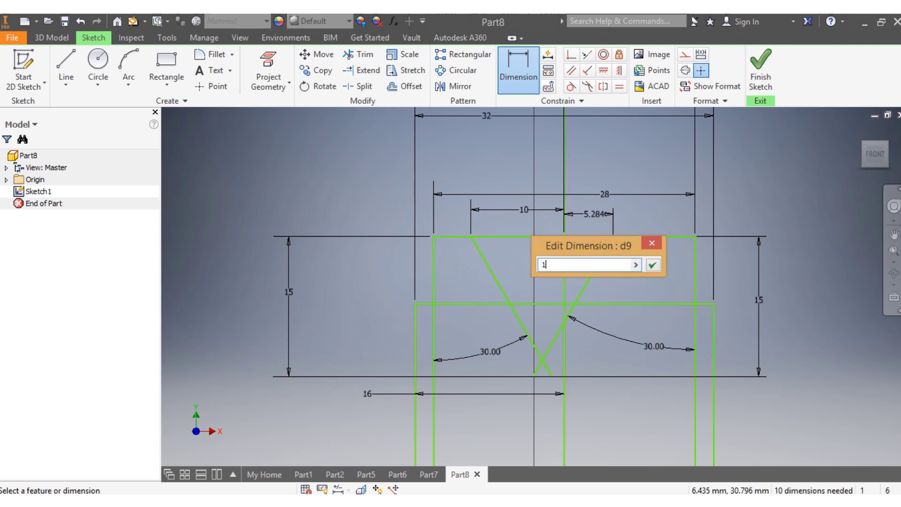
text(0)
key(Return)
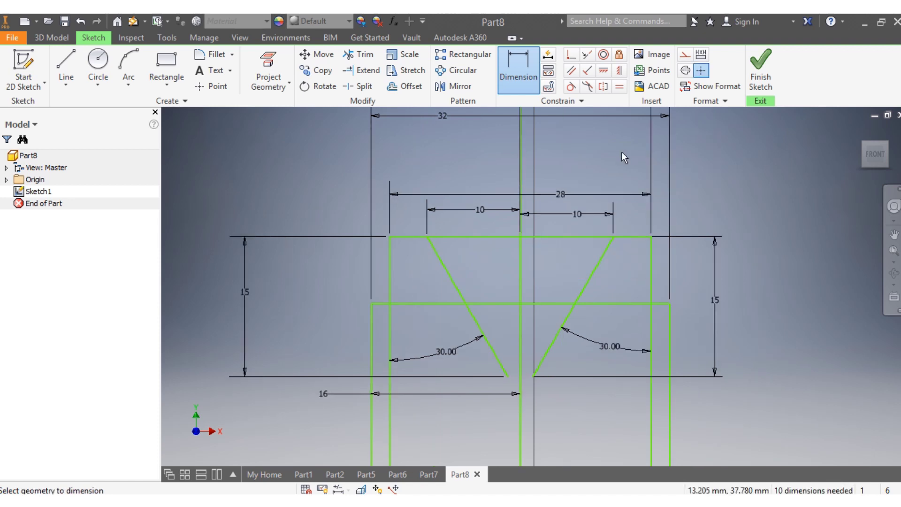
Draw a horizontal line joining the lower endpoints of the two slanted lines
click(66, 65)
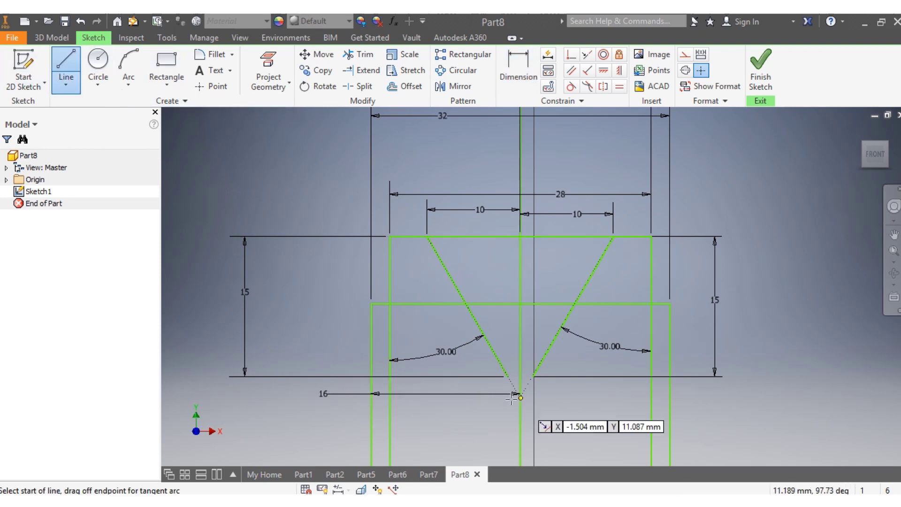
scroll(509, 399, down, 3)
click(502, 356)
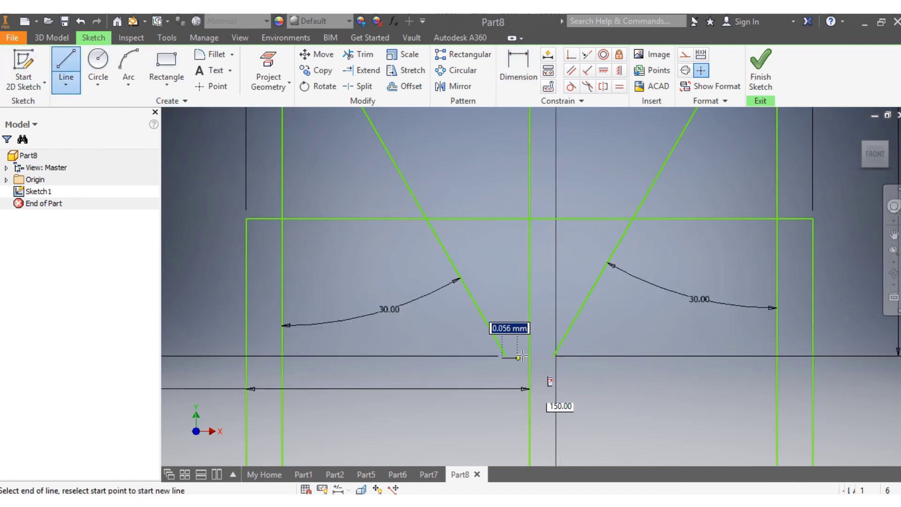
click(554, 356)
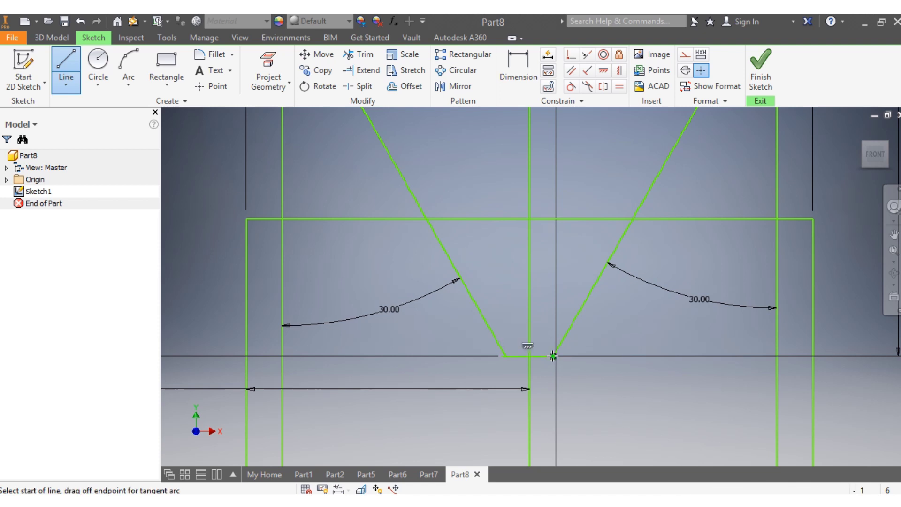
scroll(528, 372, down, 5)
key(Escape)
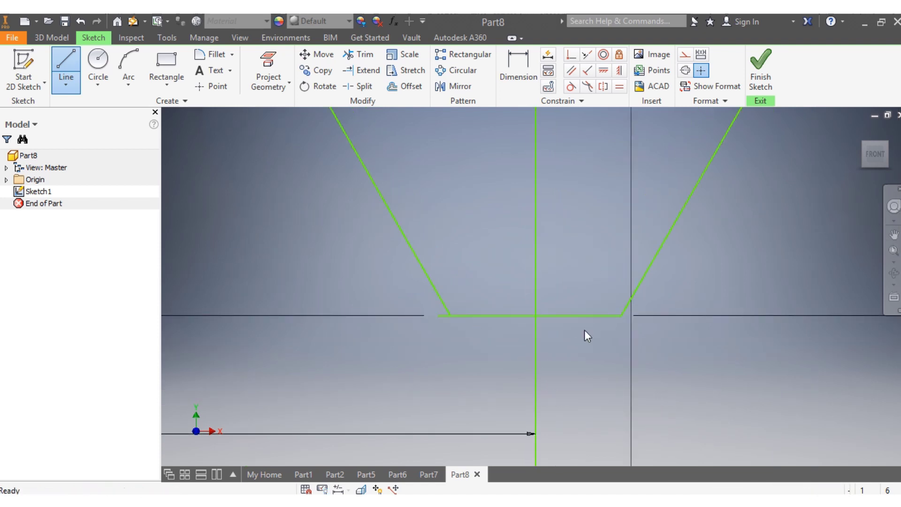
Try to trim the horizontal line's overhang beyond the left slanted line's lower endpoint
scroll(487, 298, down, 3)
click(355, 49)
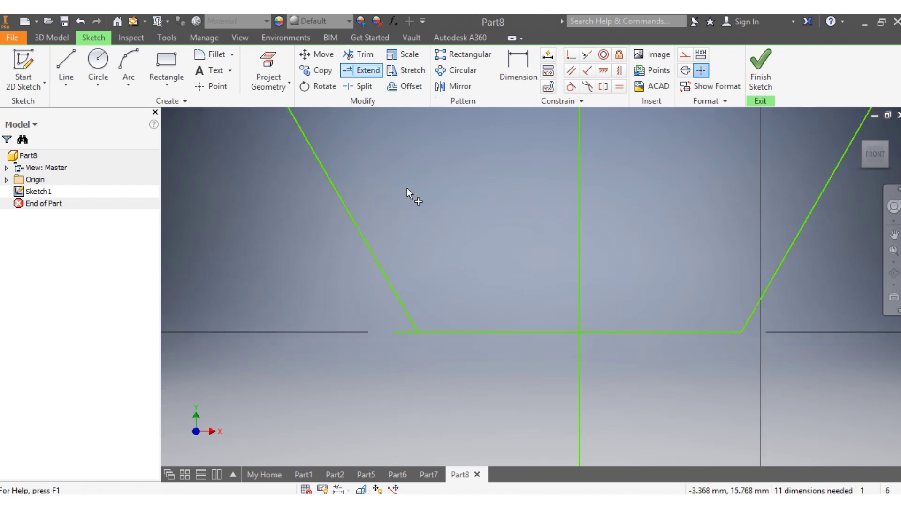
scroll(739, 336, down, 3)
scroll(742, 334, up, 5)
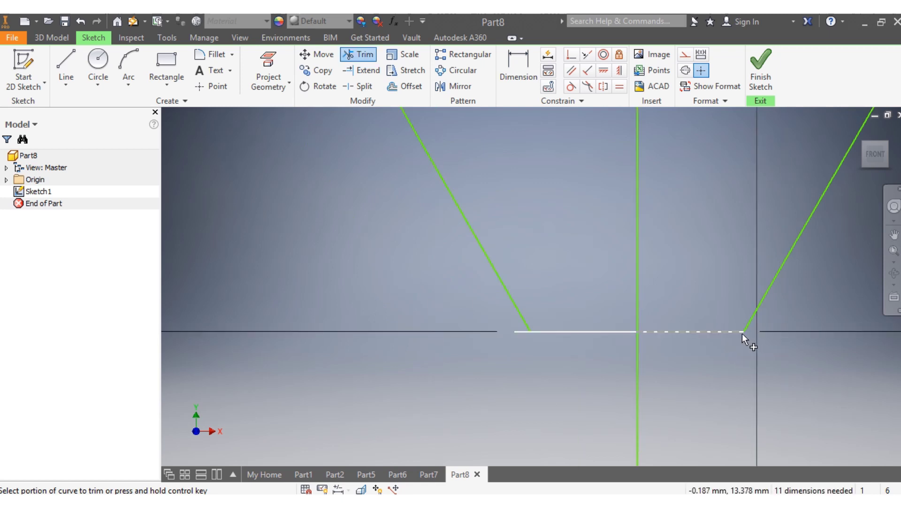
click(516, 331)
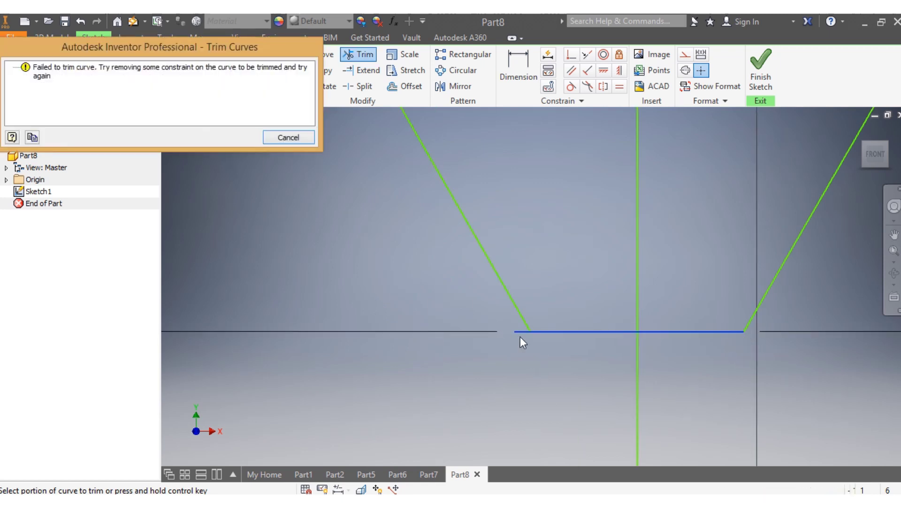
click(291, 136)
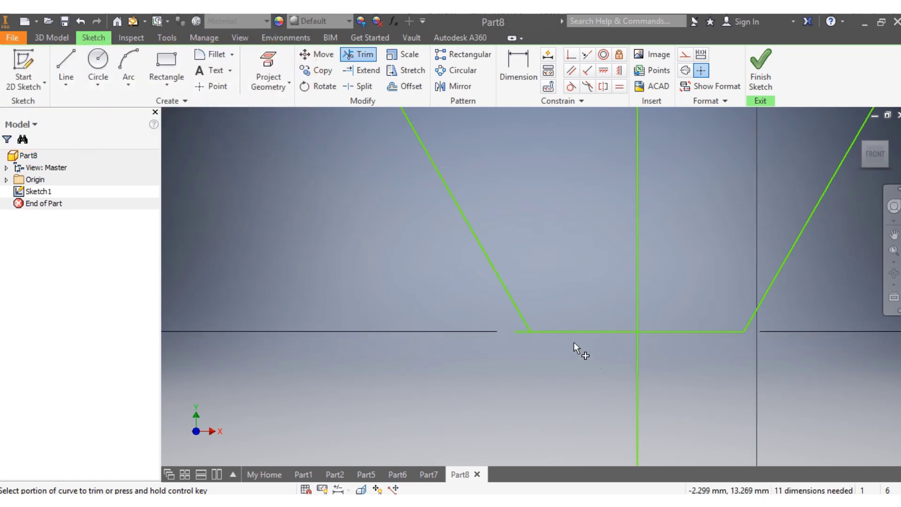
Delete the overhanging horizontal line at the base of the V-groove
key(Escape)
click(592, 331)
key(Delete)
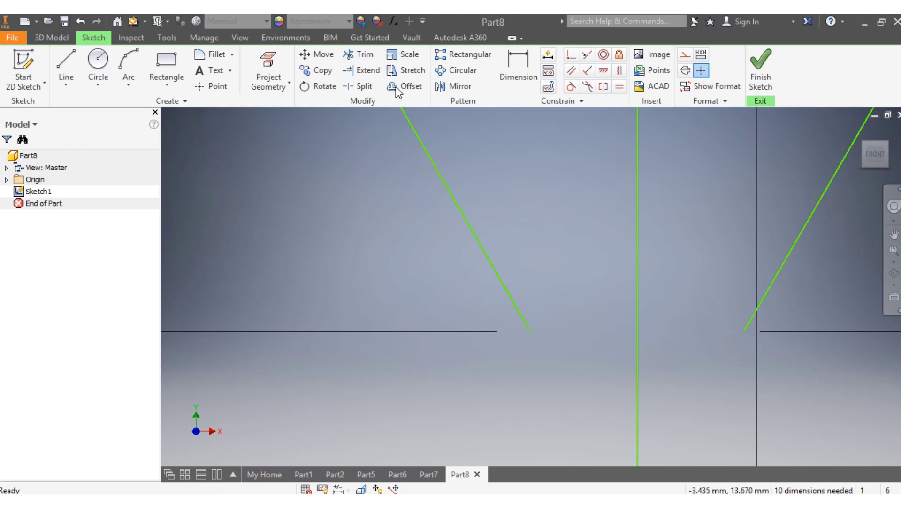
Try a horizontal groove-base line extending past both slanted lines' lower endpoints, and undo it
click(64, 60)
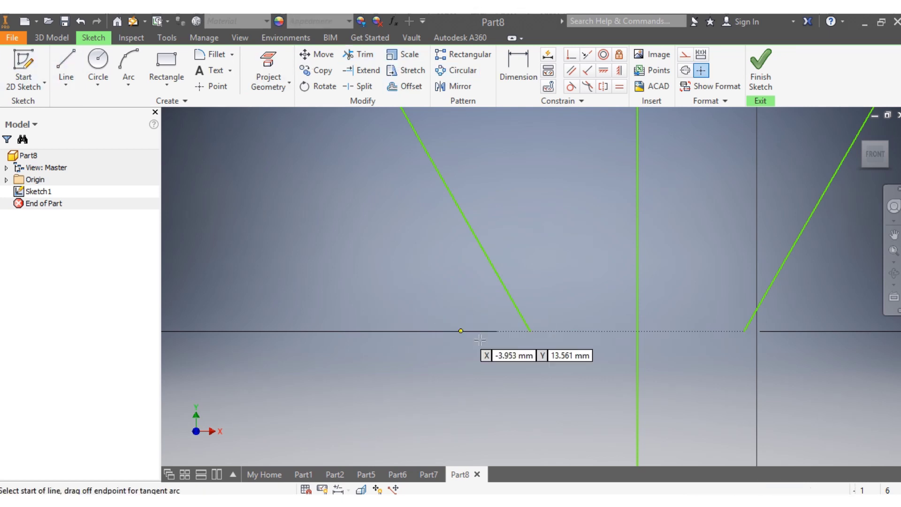
click(499, 332)
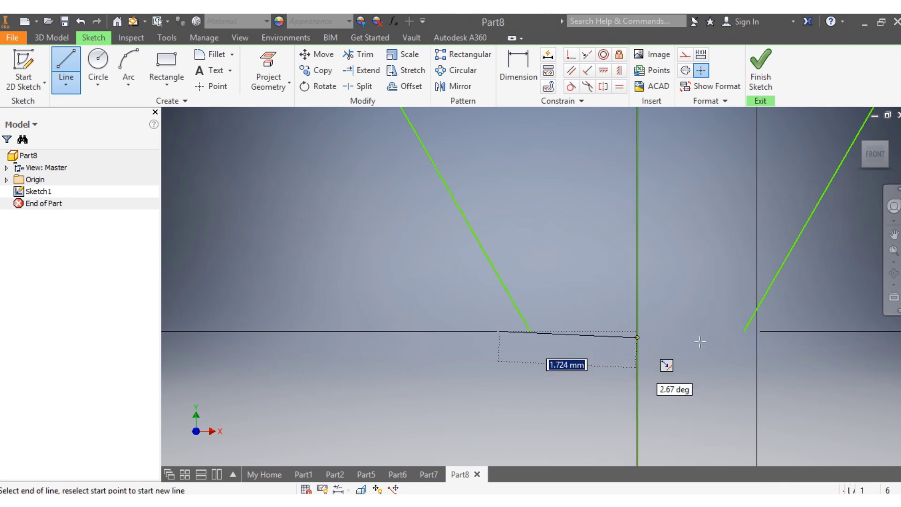
click(780, 332)
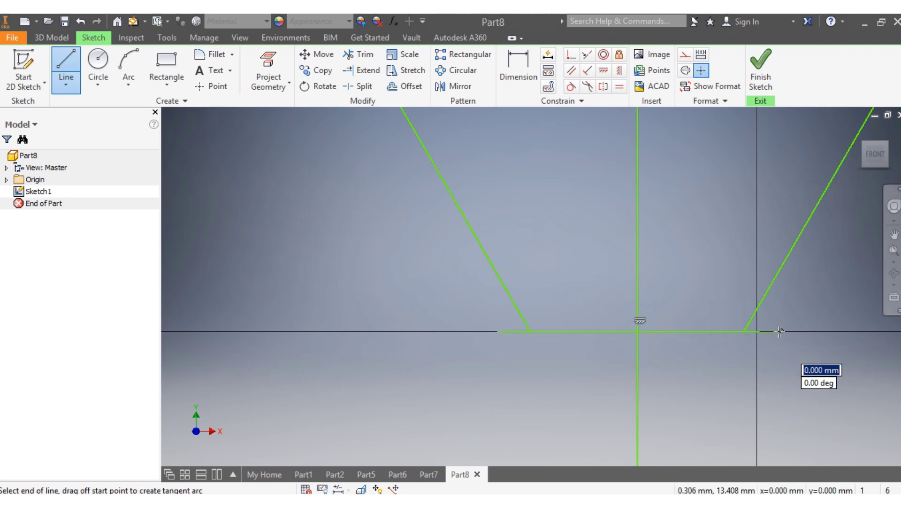
key(Escape)
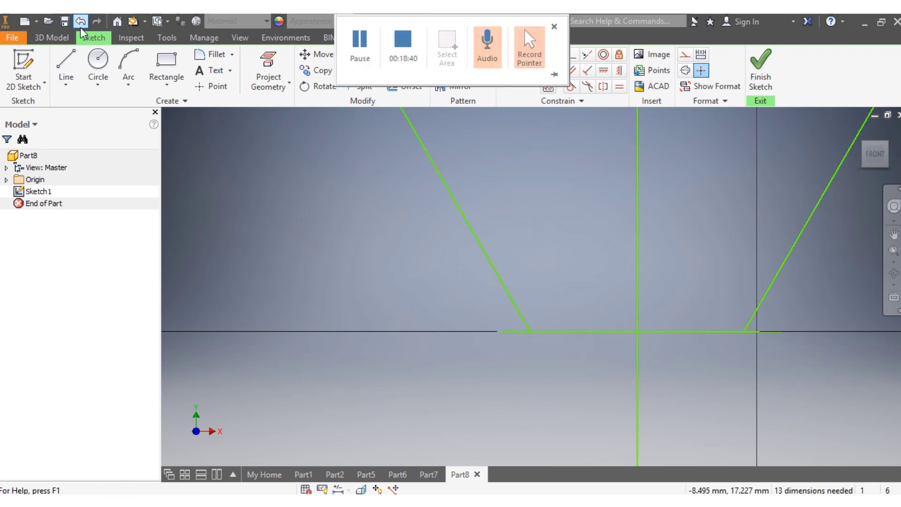
click(80, 28)
Close the V-groove's base with a horizontal line between the exact lower endpoints of the two slanted lines
click(69, 63)
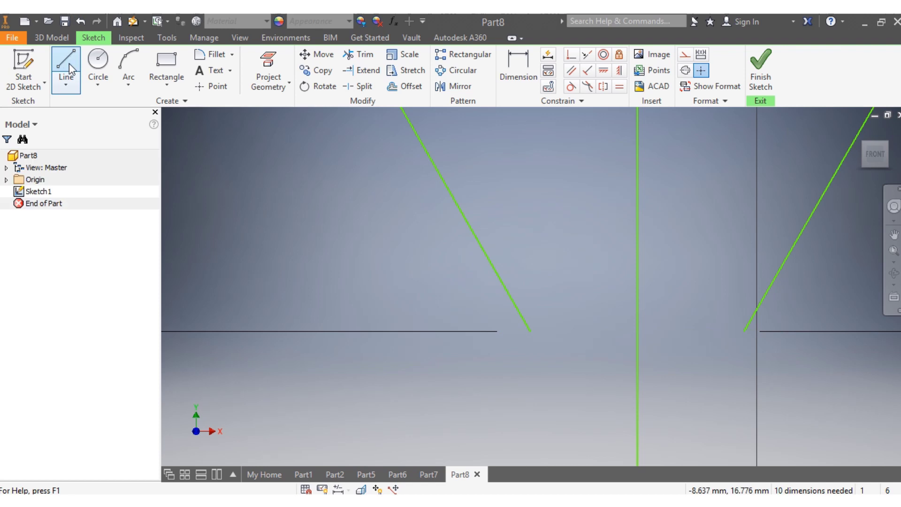
click(529, 330)
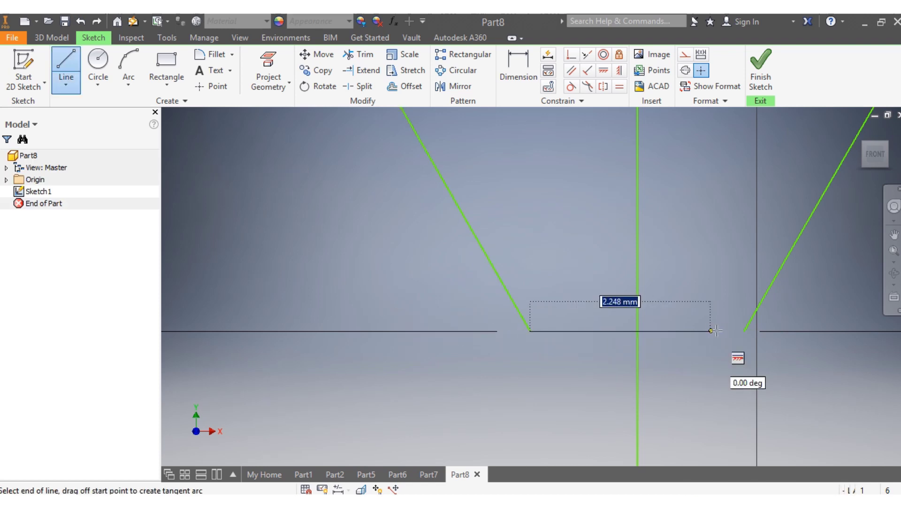
click(744, 331)
key(Escape)
Trim the tall rectangle's upper edge between the two slanted lines to open the V-groove
scroll(695, 371, down, 8)
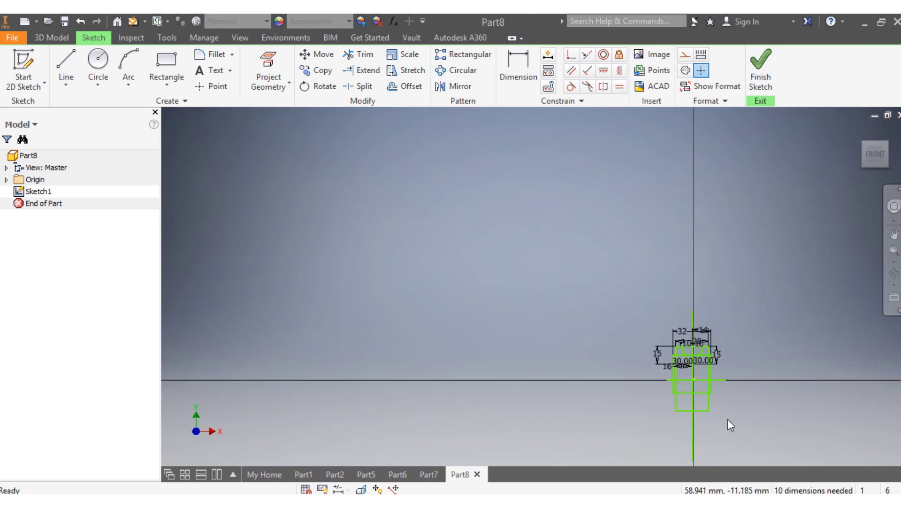
scroll(731, 421, up, 3)
scroll(726, 386, up, 2)
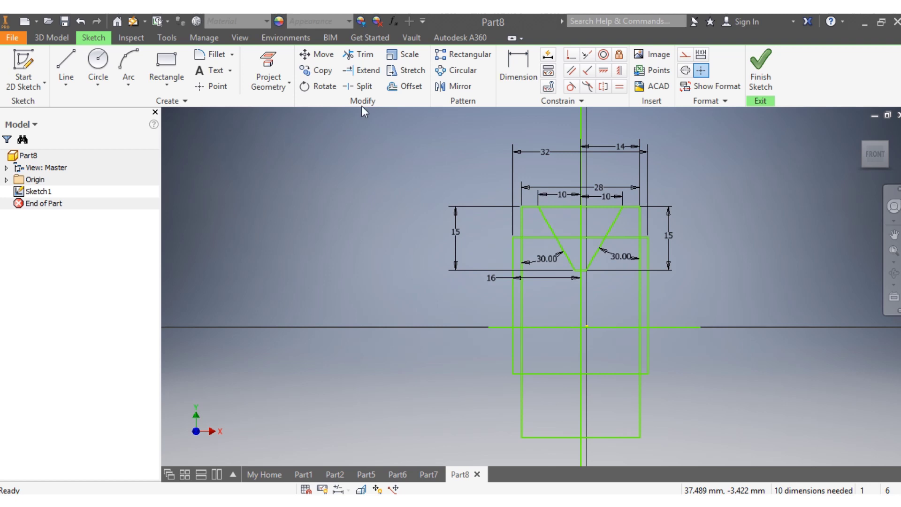
click(366, 56)
click(559, 207)
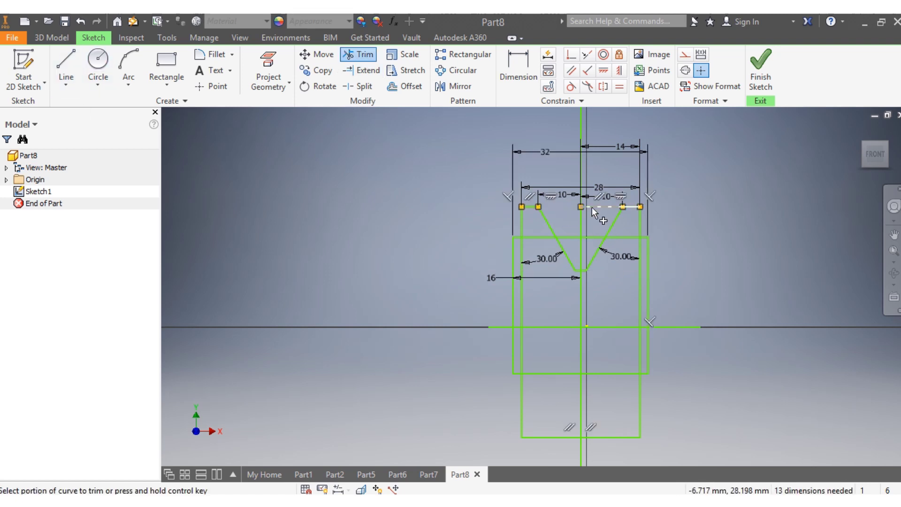
click(593, 206)
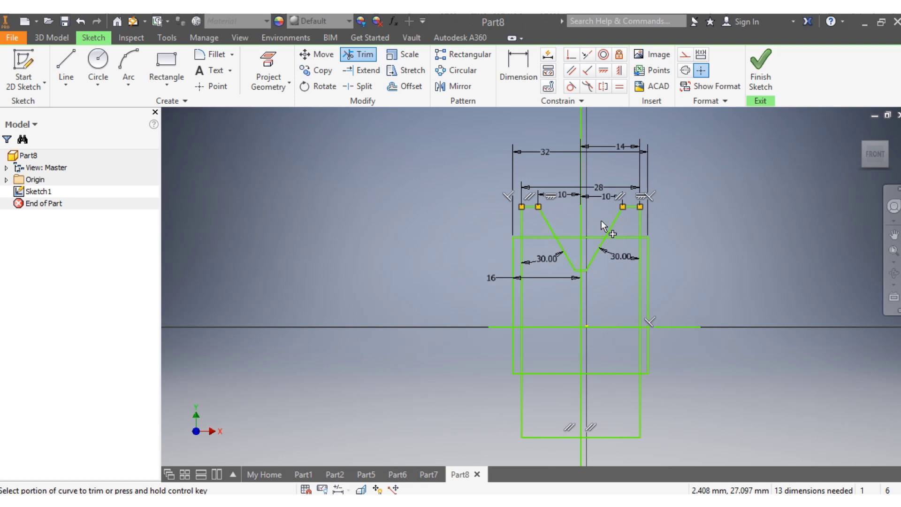
Trim the wide rectangle's upper edge between the tall rectangle's left and right edges
click(566, 236)
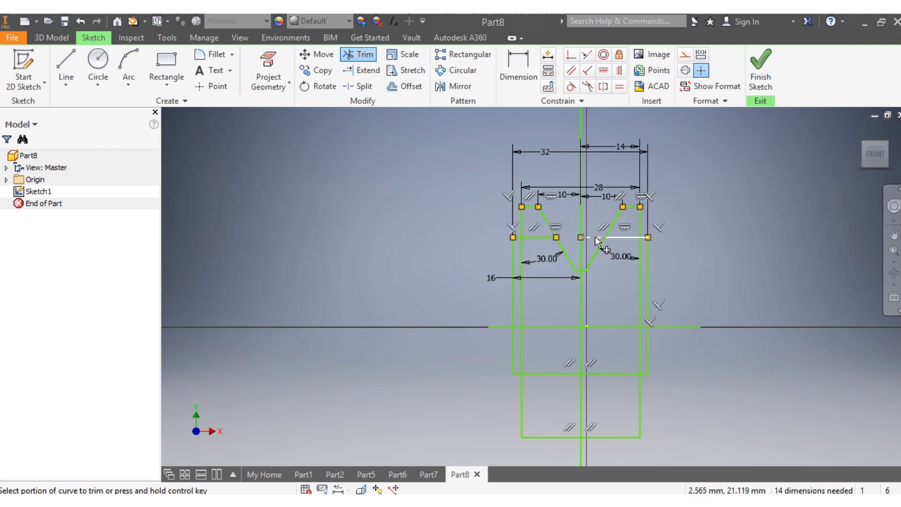
click(621, 238)
click(544, 238)
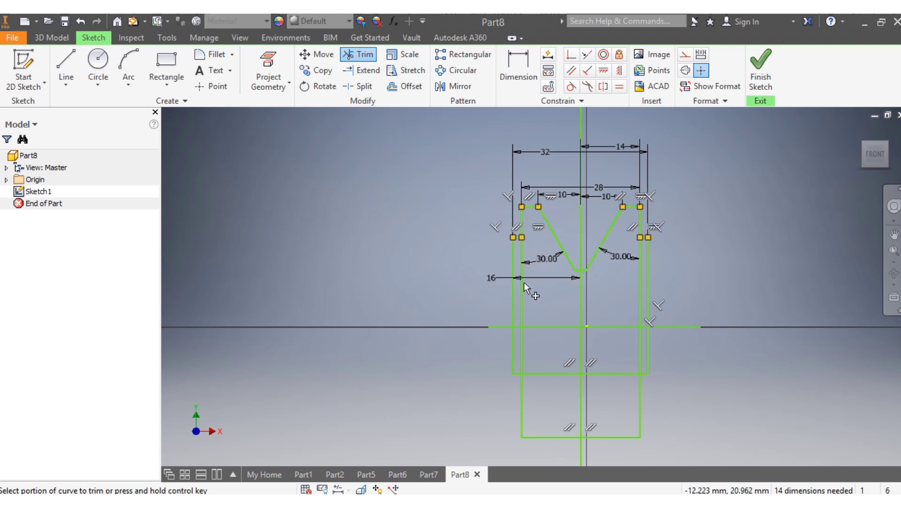
Trim both vertical edges of the tall rectangle between the wide rectangle's upper edge and the horizontal centre line
click(522, 283)
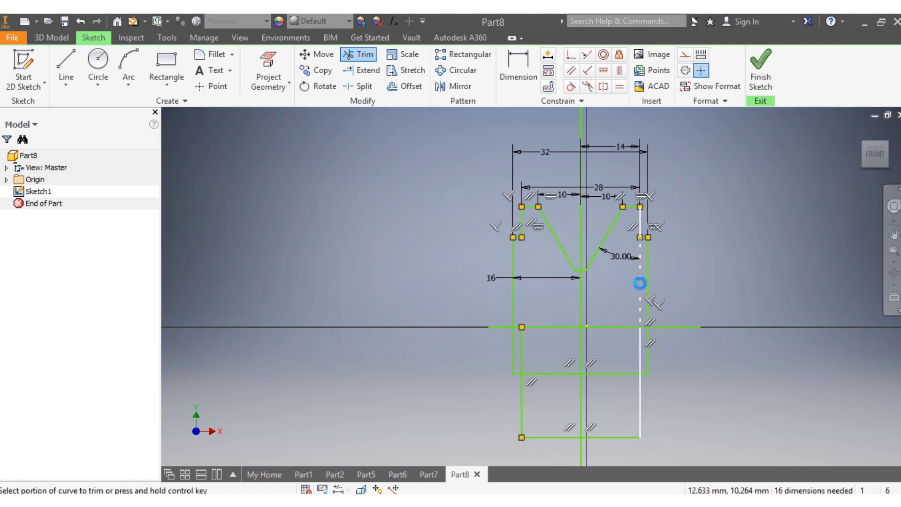
click(641, 283)
key(Escape)
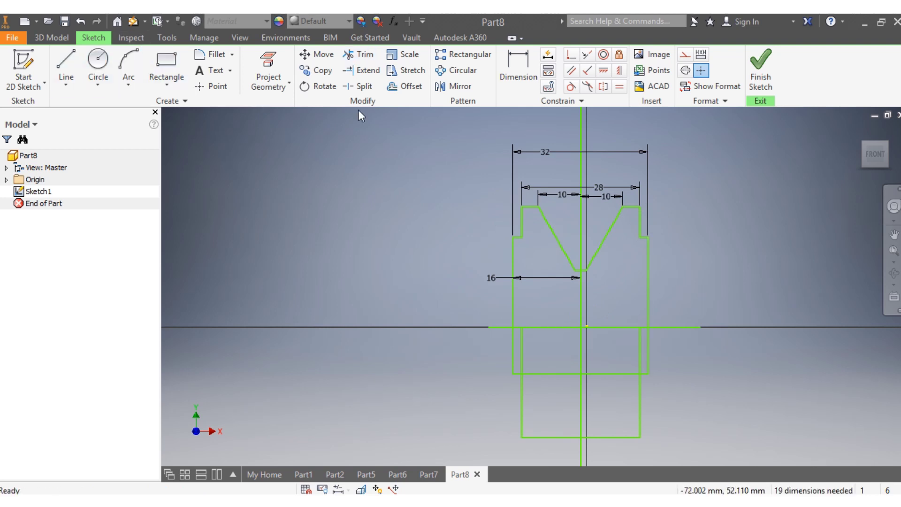
Trim the rectangles' left vertical edges and lower edges in the area below the horizontal centre line, left of the vertical one
click(359, 55)
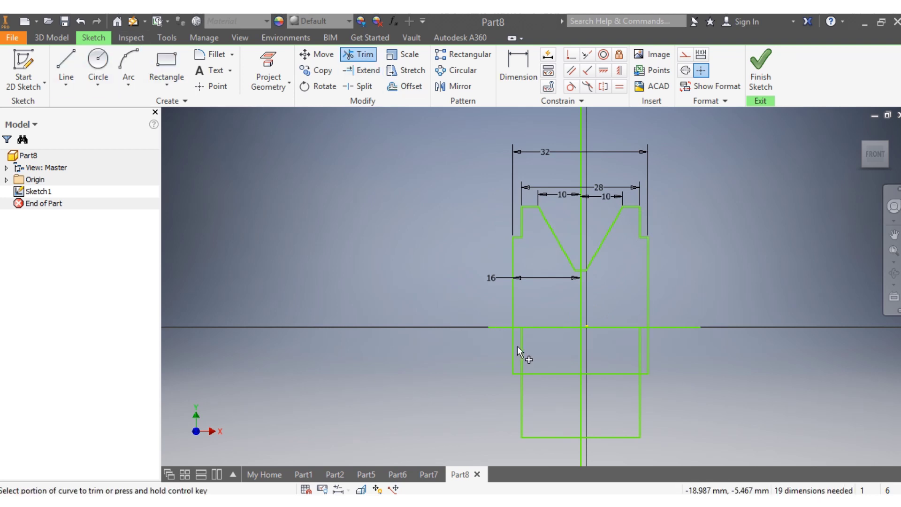
click(515, 347)
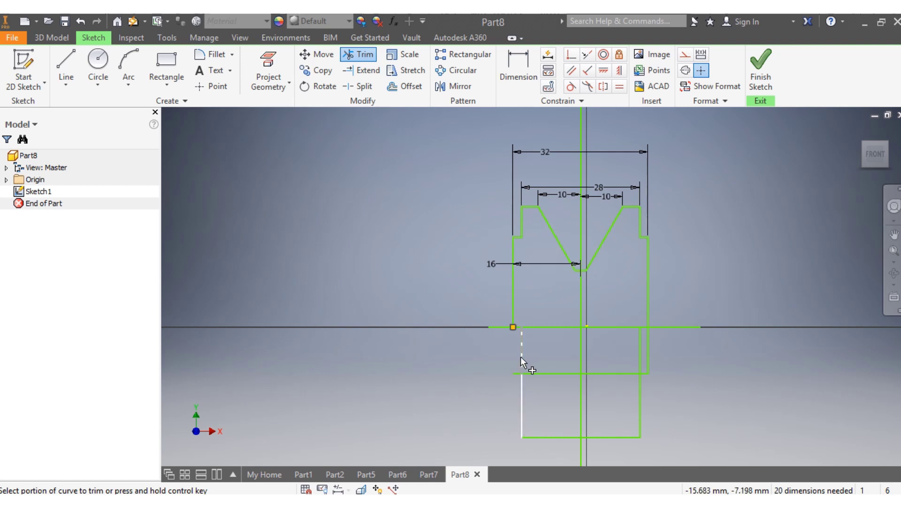
click(520, 356)
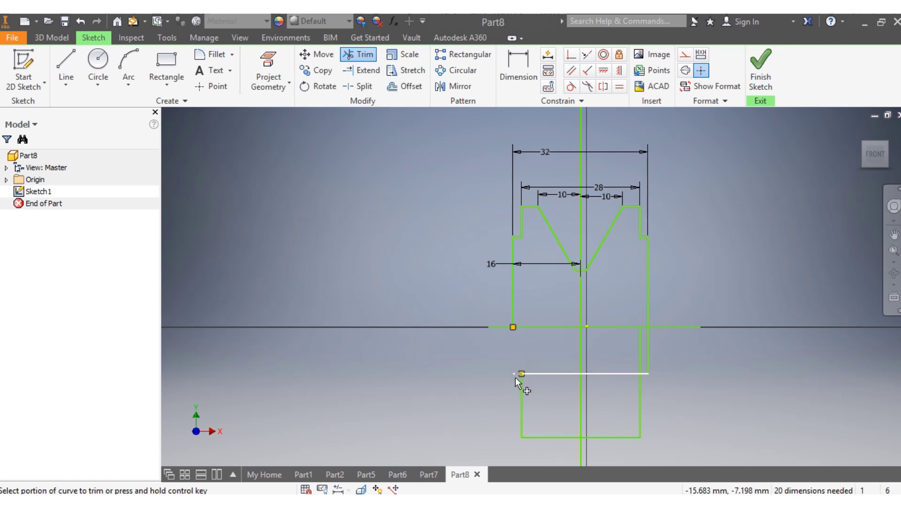
click(541, 372)
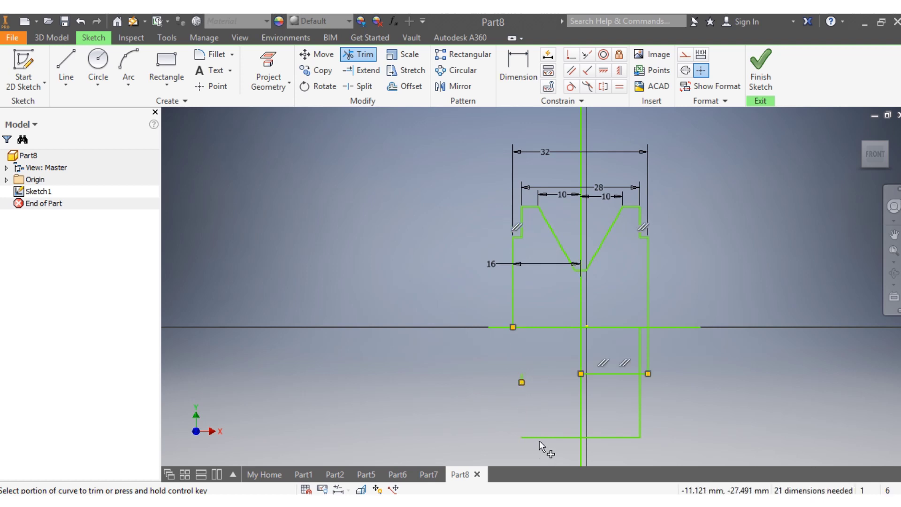
key(Escape)
Trim both rectangles' right vertical edges just below the horizontal centre line
click(648, 345)
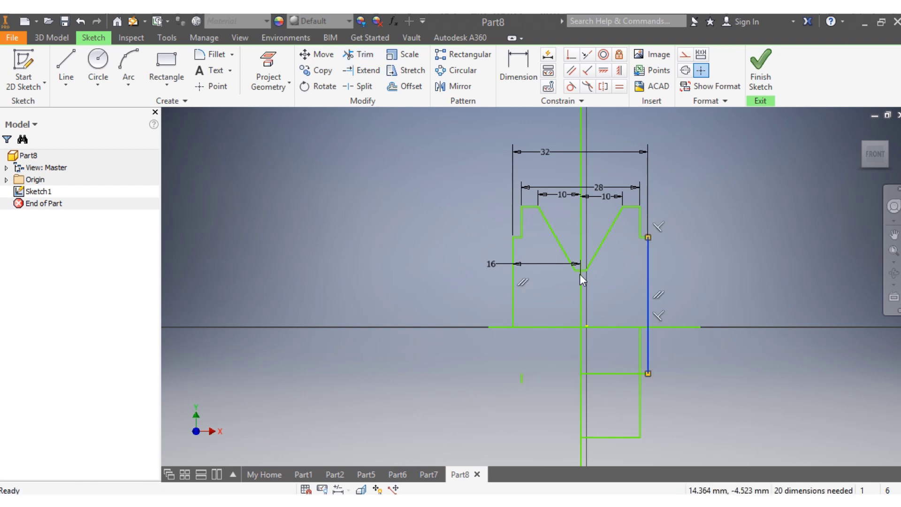
click(359, 54)
click(641, 359)
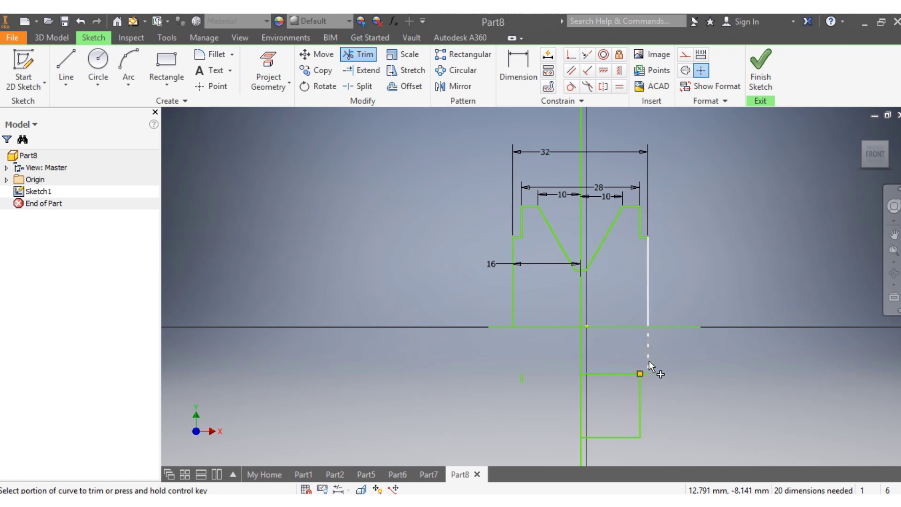
click(650, 363)
key(Escape)
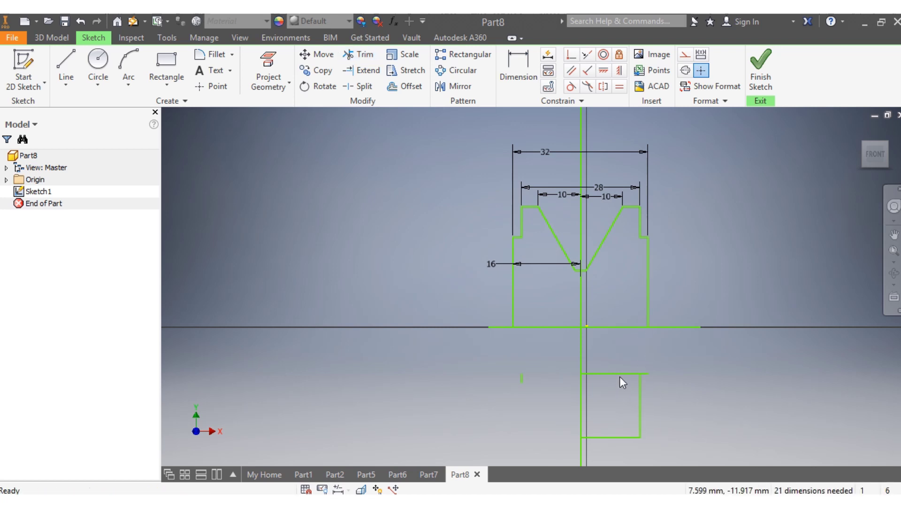
Delete the three remaining rectangle lines below the horizontal centre line, right of the vertical centre line
click(622, 374)
key(Delete)
click(640, 402)
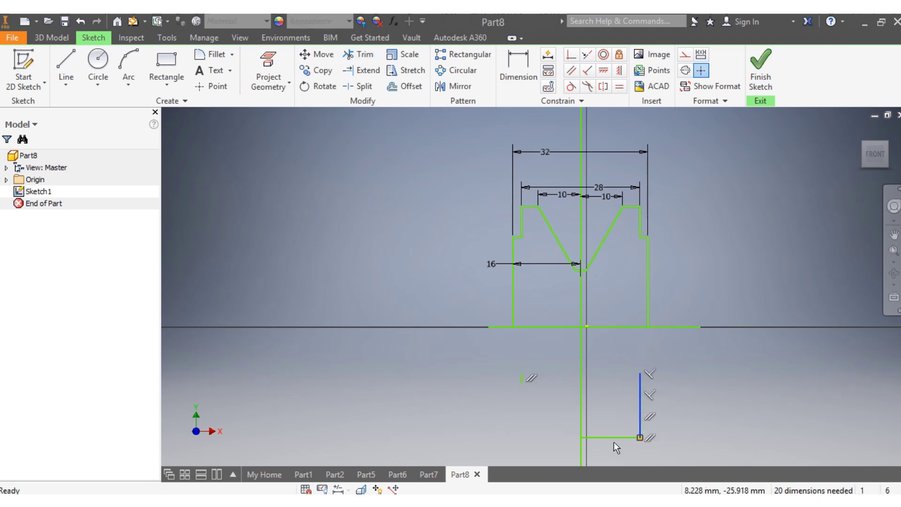
key(Delete)
click(611, 438)
key(Delete)
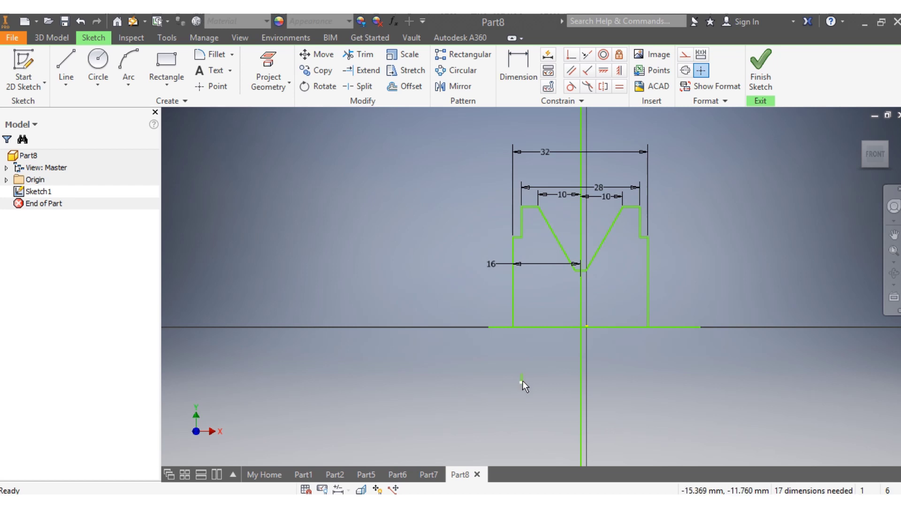
Delete the short leftover vertical segment below the horizontal centre line, left of the vertical centre line
click(521, 382)
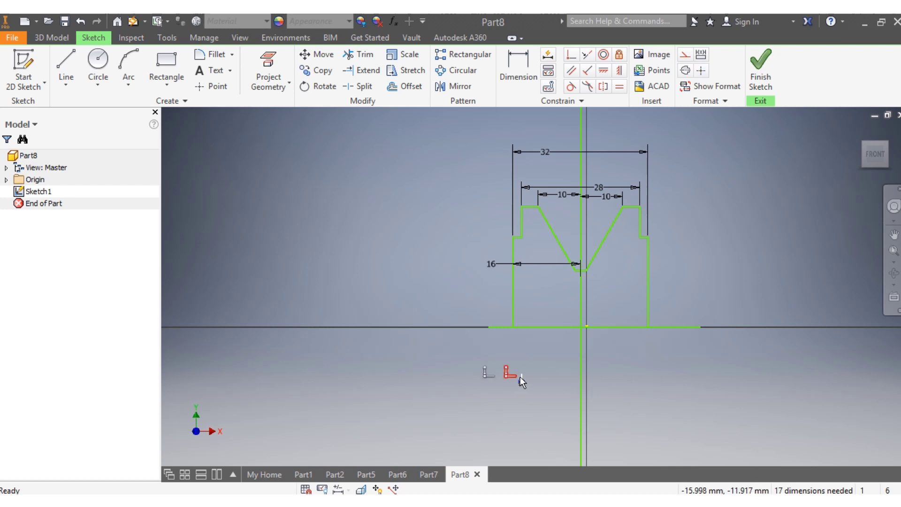
scroll(519, 381, up, 2)
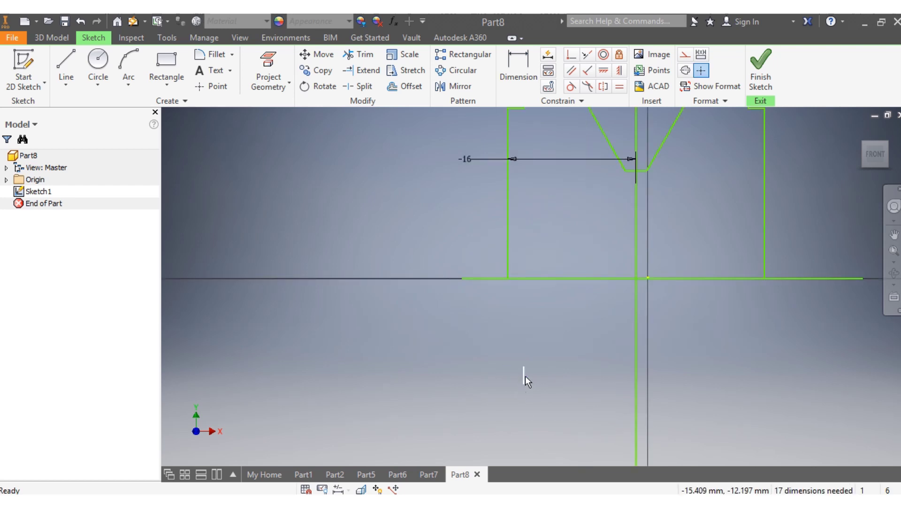
scroll(688, 411, down, 8)
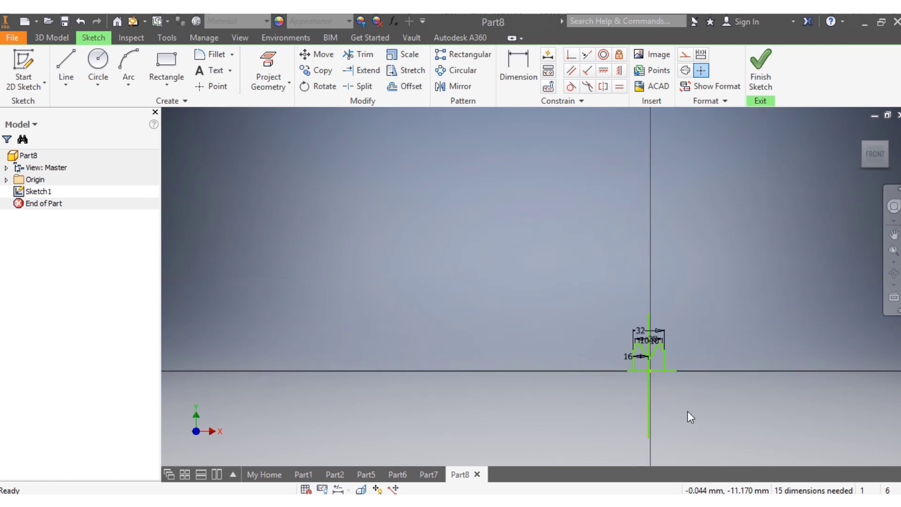
Check the revolve angle given for Exercise 3 in the practice exercises PDF in Acrobat Reader, and return to Inventor
scroll(686, 410, up, 4)
scroll(680, 411, up, 3)
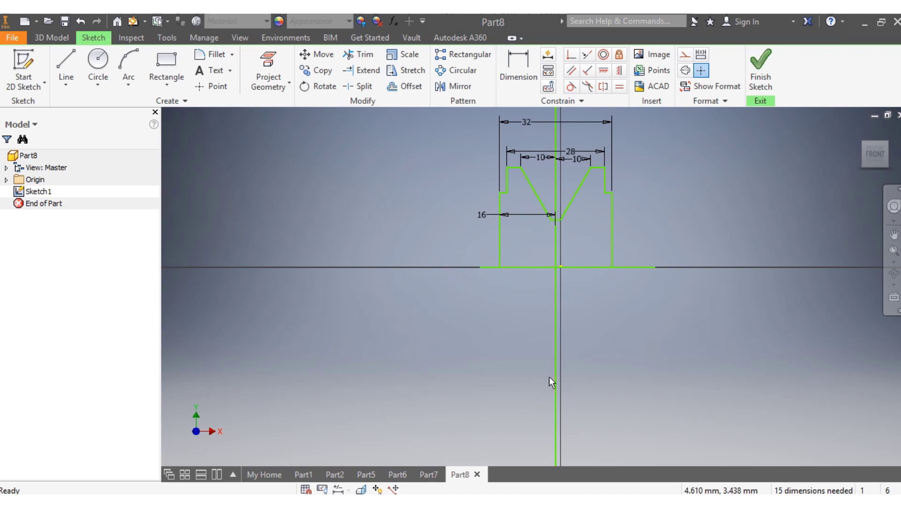
key(alt+Tab)
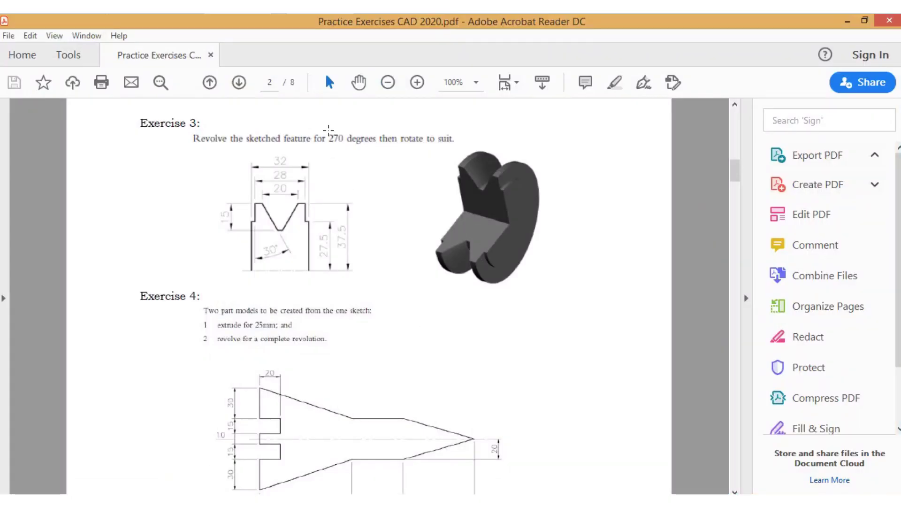
drag(325, 138, 348, 139)
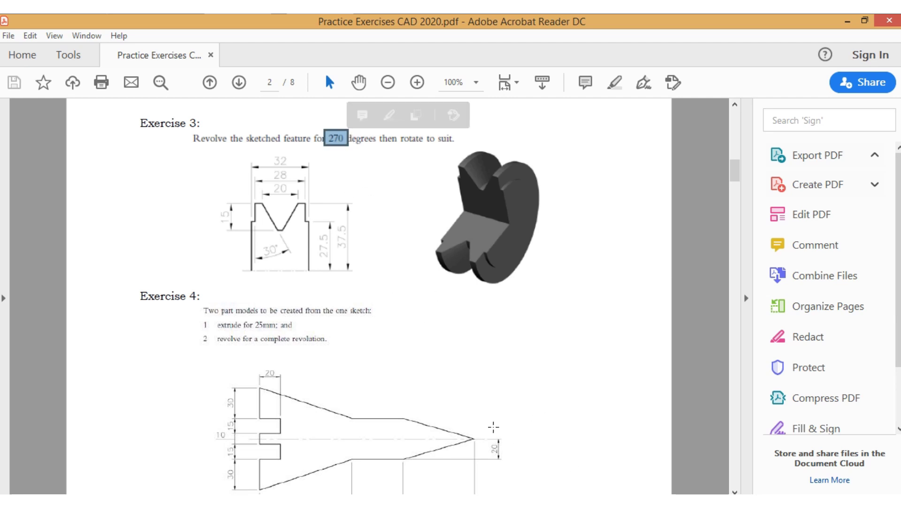
key(alt+Tab)
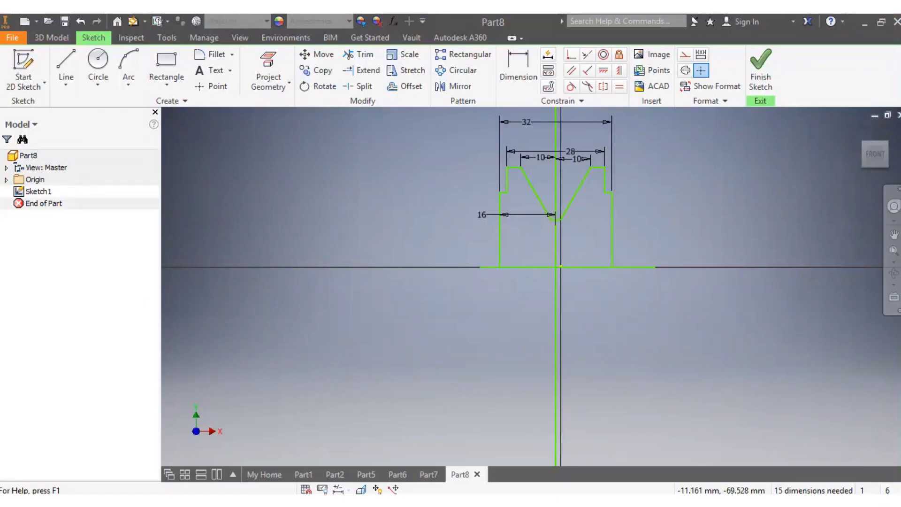
click(50, 38)
click(95, 68)
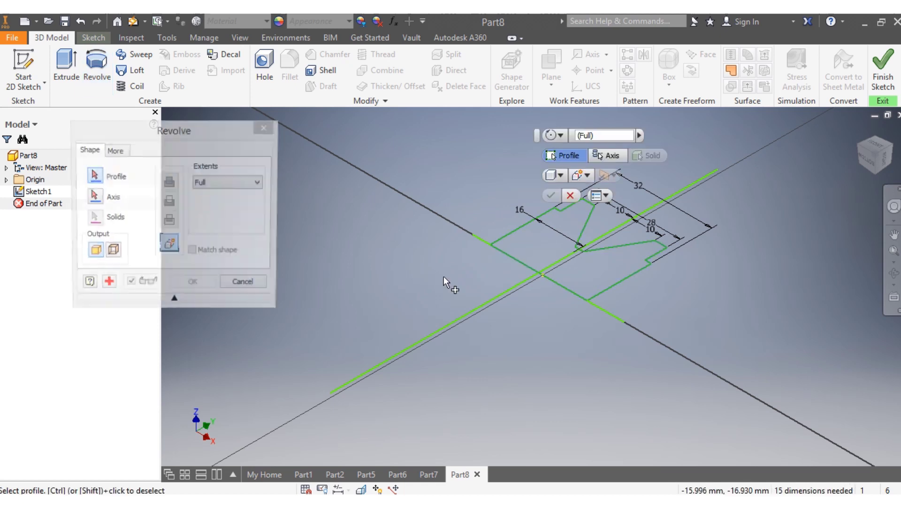
click(245, 285)
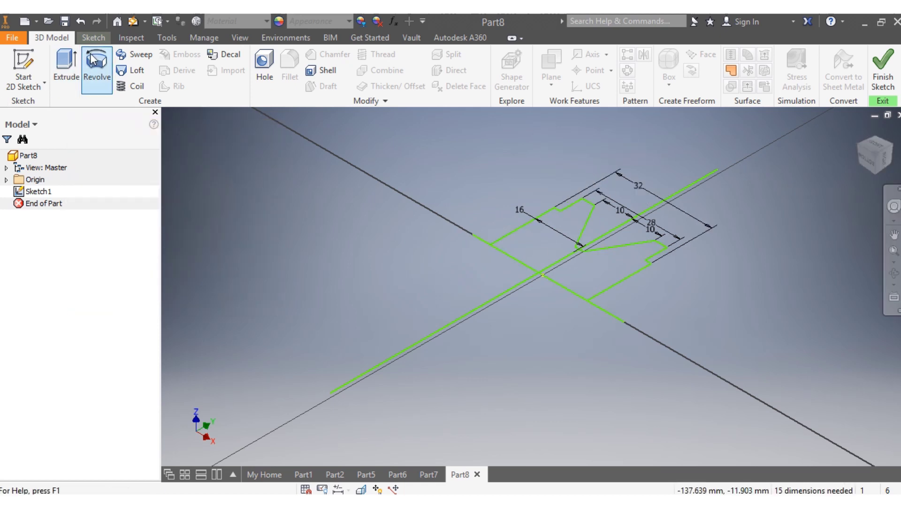
click(93, 37)
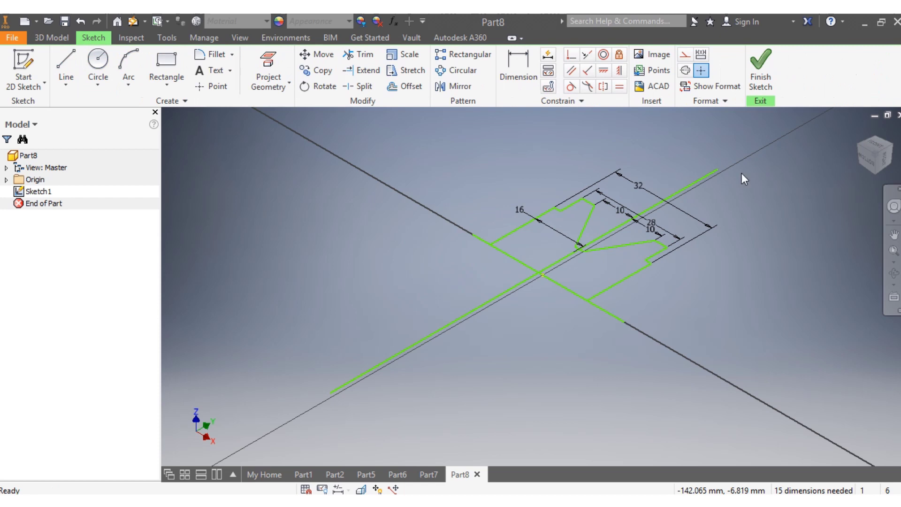
Dimension the distance from the profile's base line to its outermost edge beside the V-groove as 37.5 mm
click(872, 148)
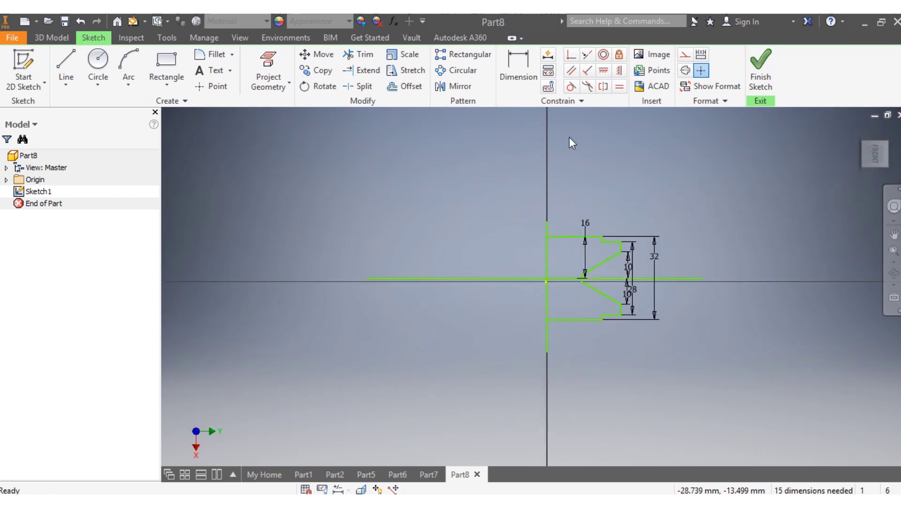
click(511, 63)
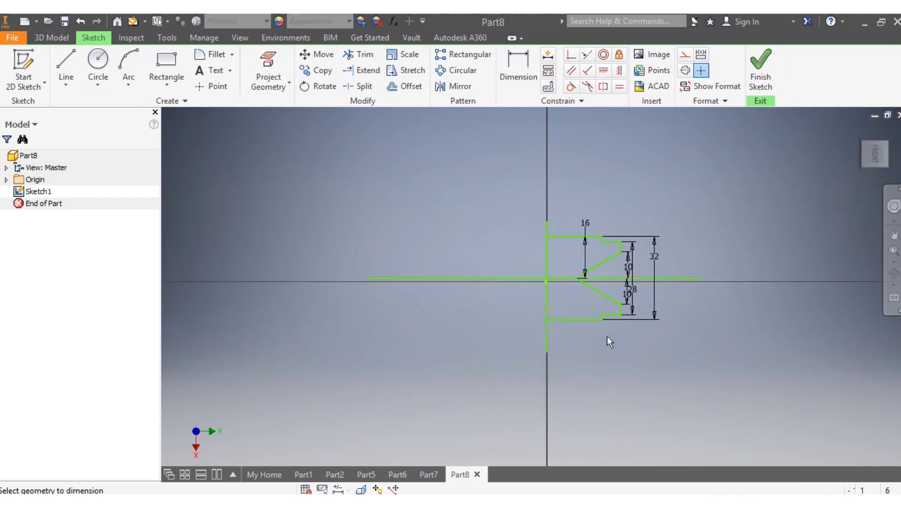
click(620, 310)
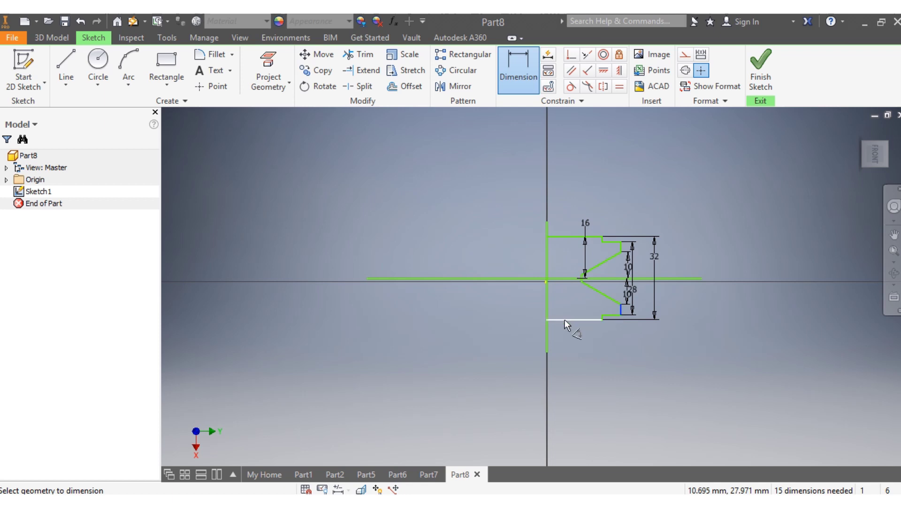
click(546, 347)
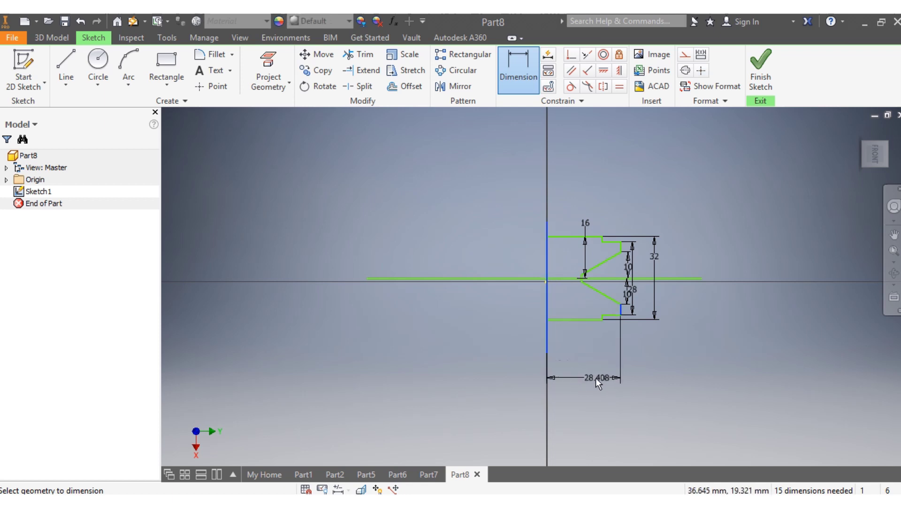
click(586, 374)
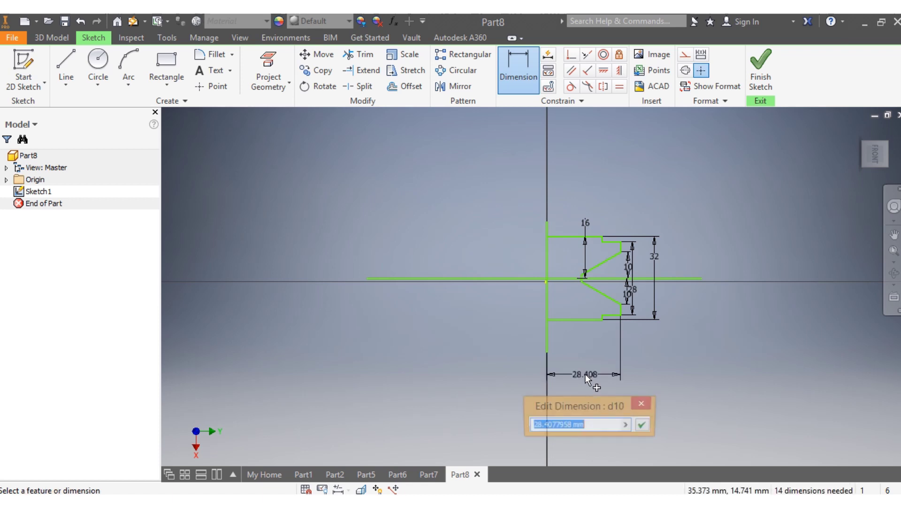
text(3)
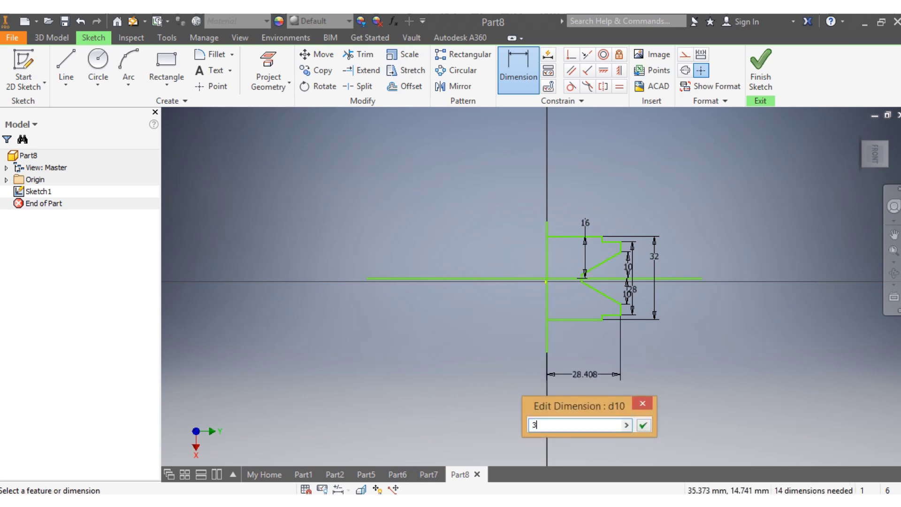
text(7.5)
key(Return)
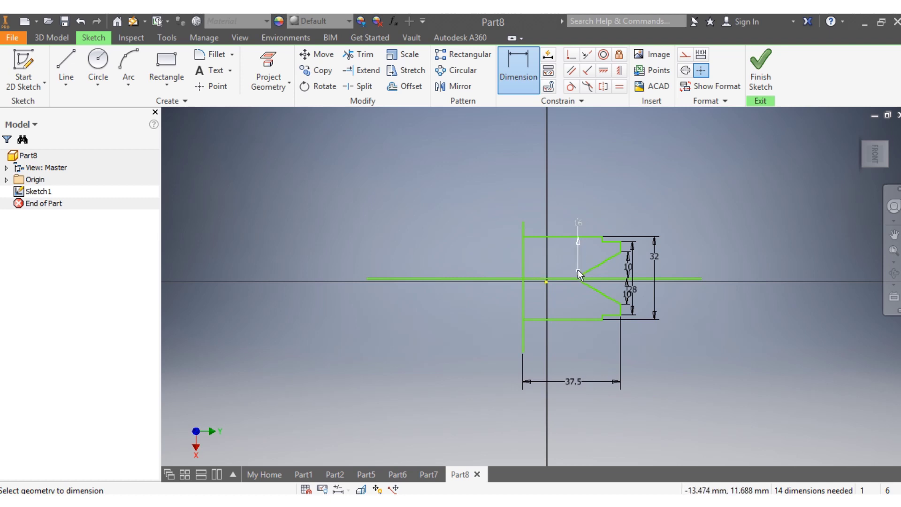
Dimension the short step edge on the 37.5 mm dimension's side at 27.5 mm from the base line
click(602, 316)
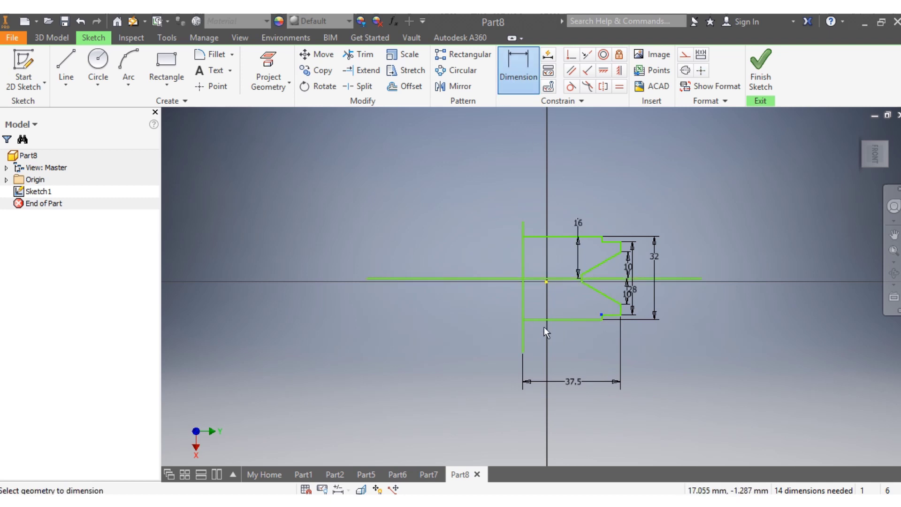
click(524, 63)
scroll(626, 351, up, 3)
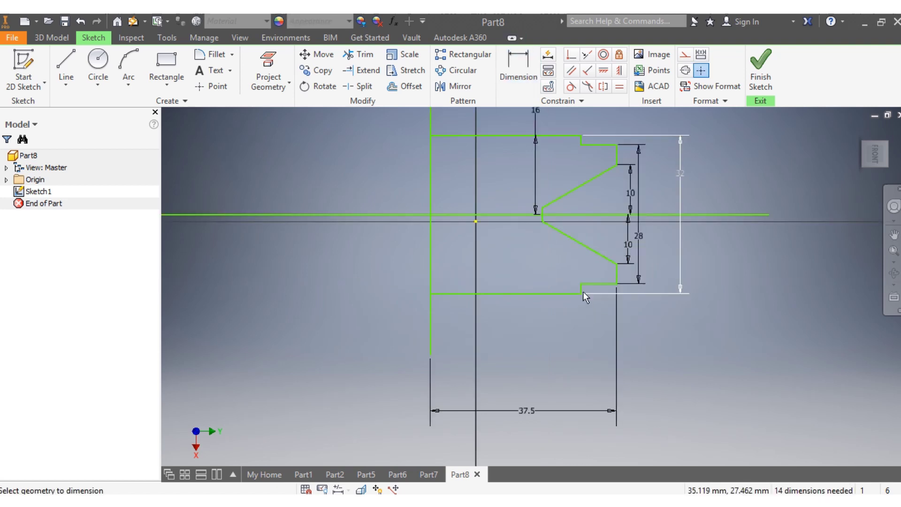
click(581, 288)
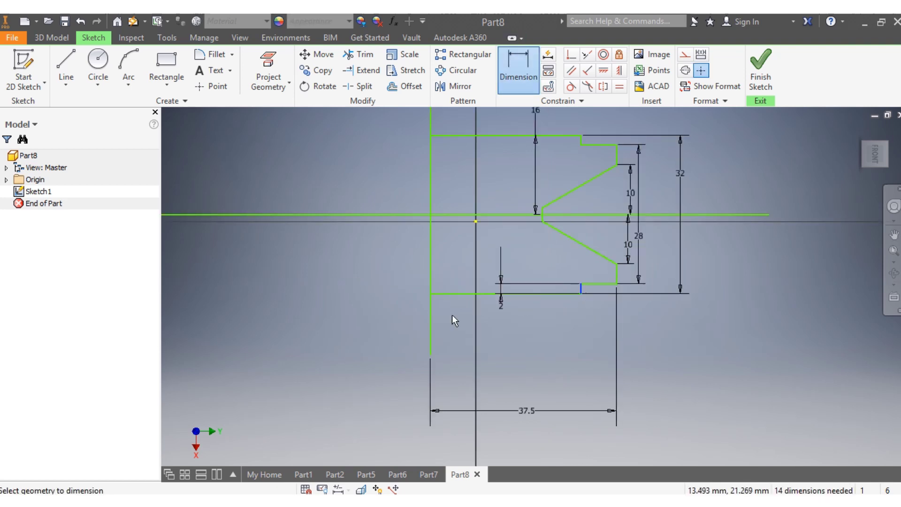
click(430, 328)
click(505, 357)
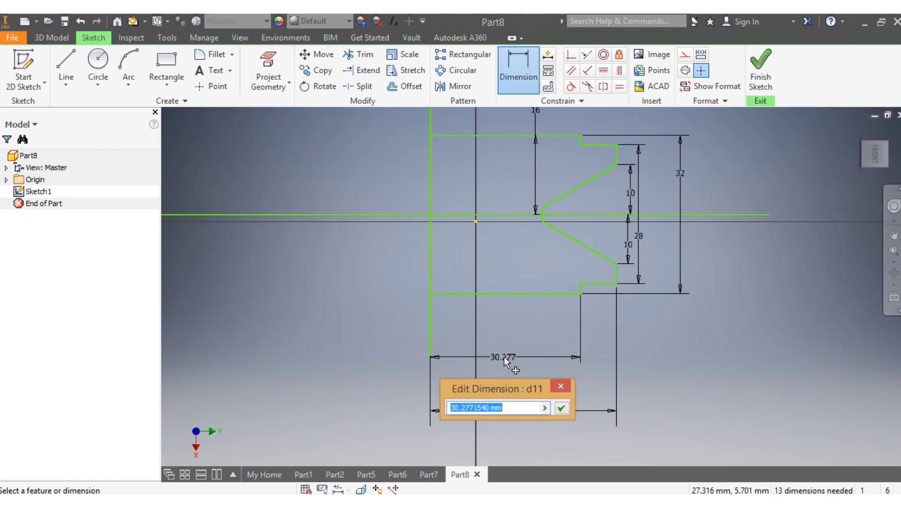
text(27.)
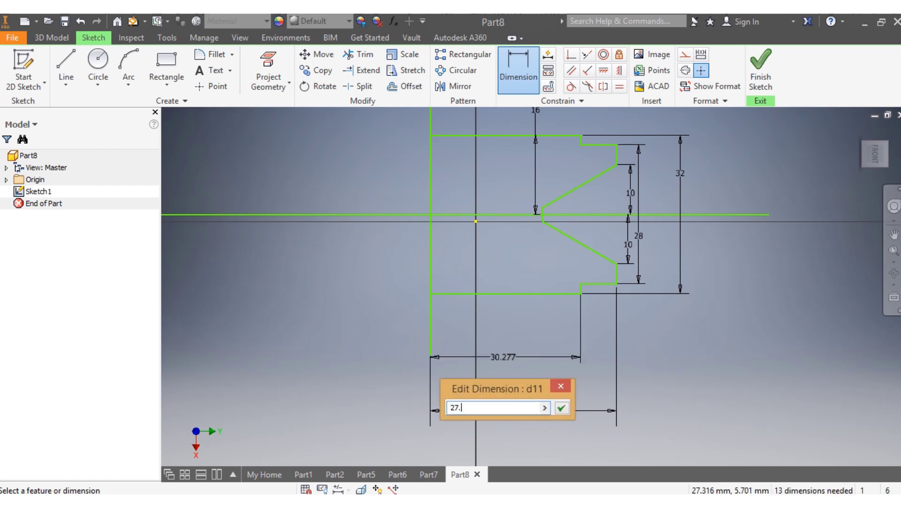
text(5)
key(Return)
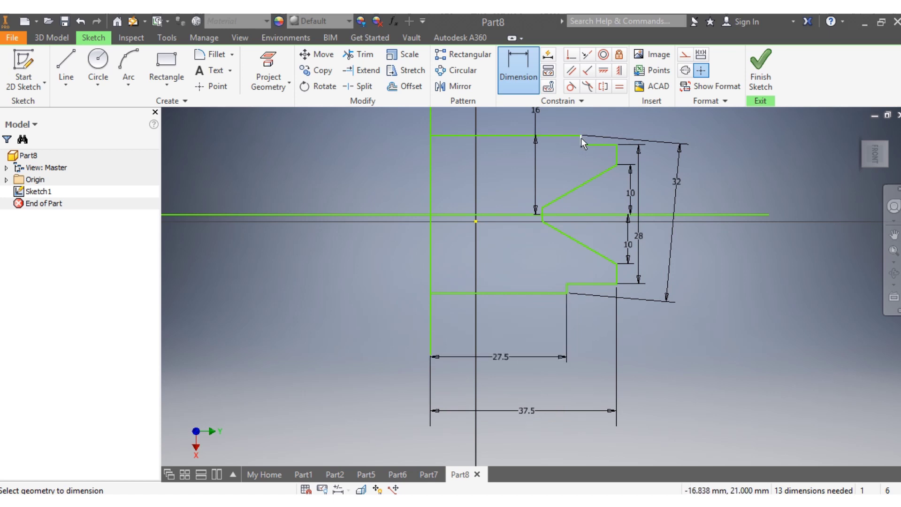
Dimension the matching short step edge on the opposite side of the profile at 27.5 mm from the base line
click(581, 139)
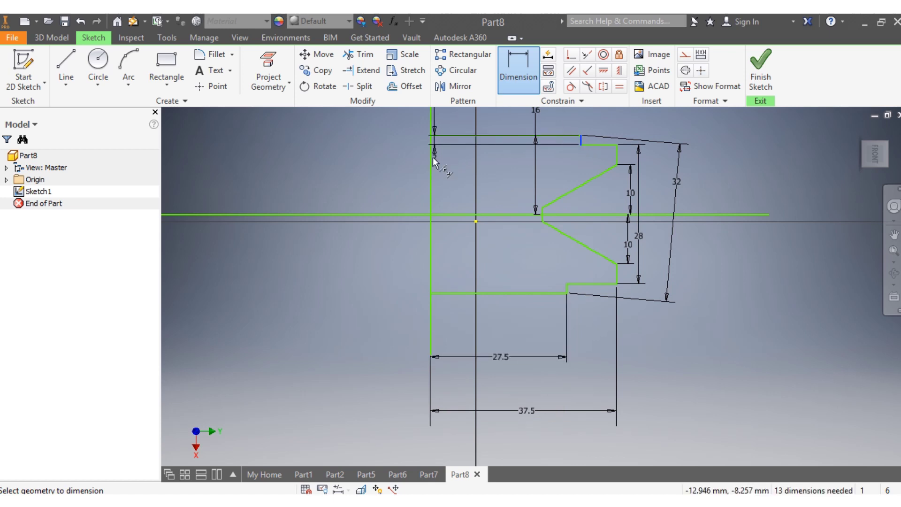
click(429, 158)
click(369, 153)
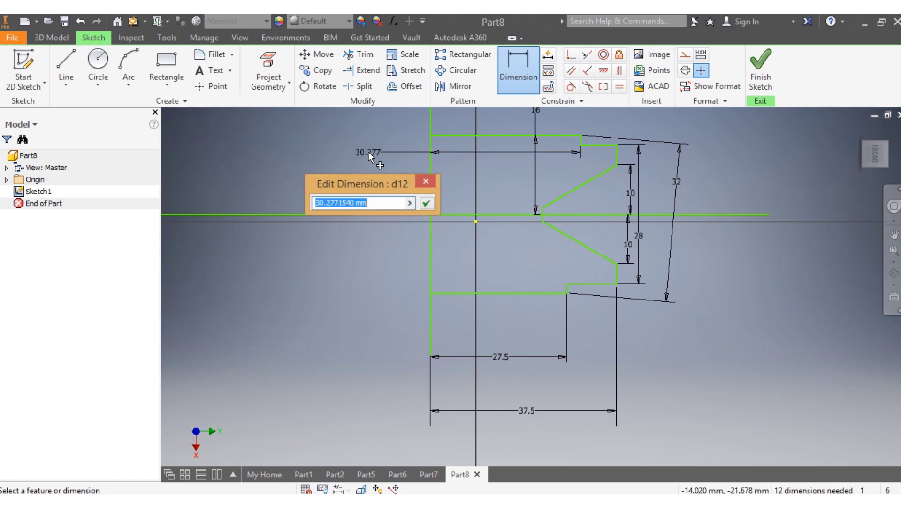
text(27.5)
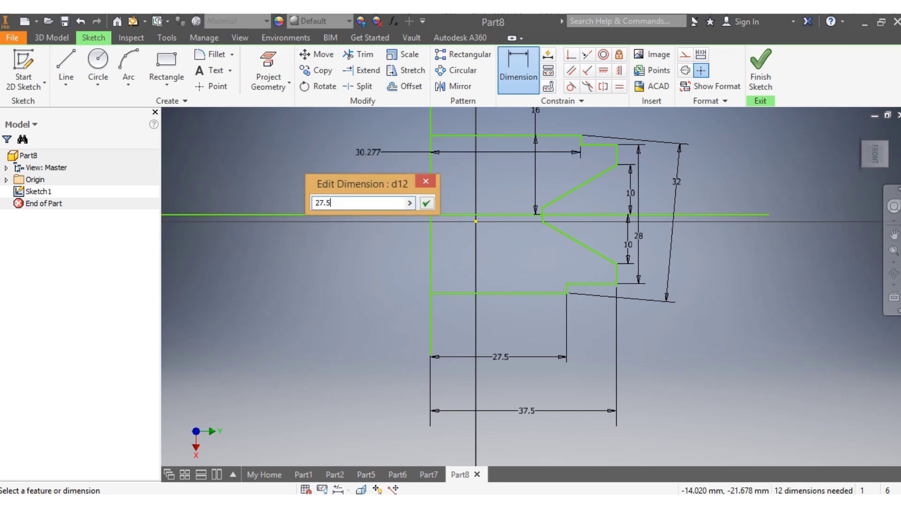
key(Return)
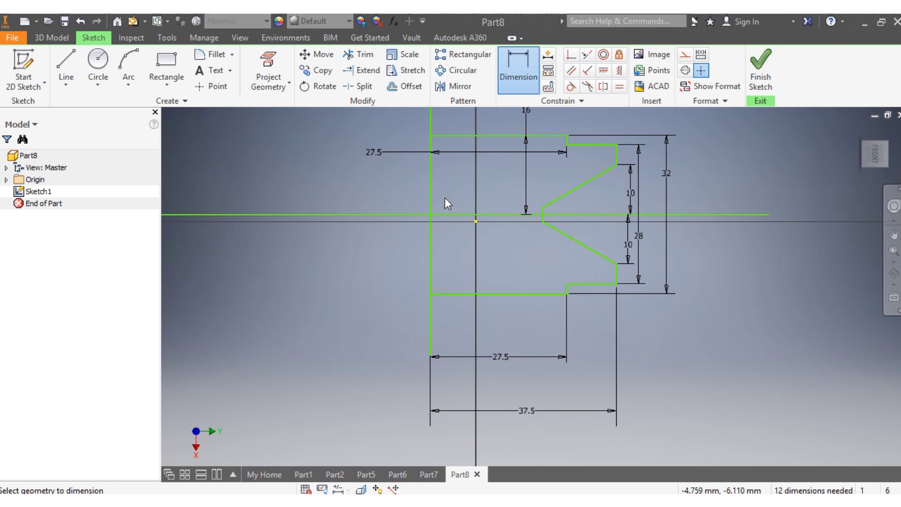
key(Escape)
Revolve the V-grooved profile 270 degrees about its base line as a solid
key(Home)
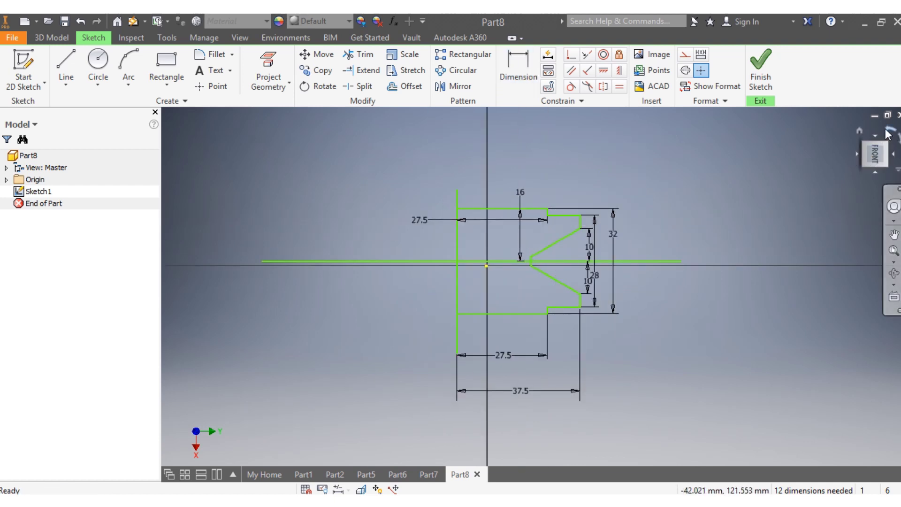
click(887, 131)
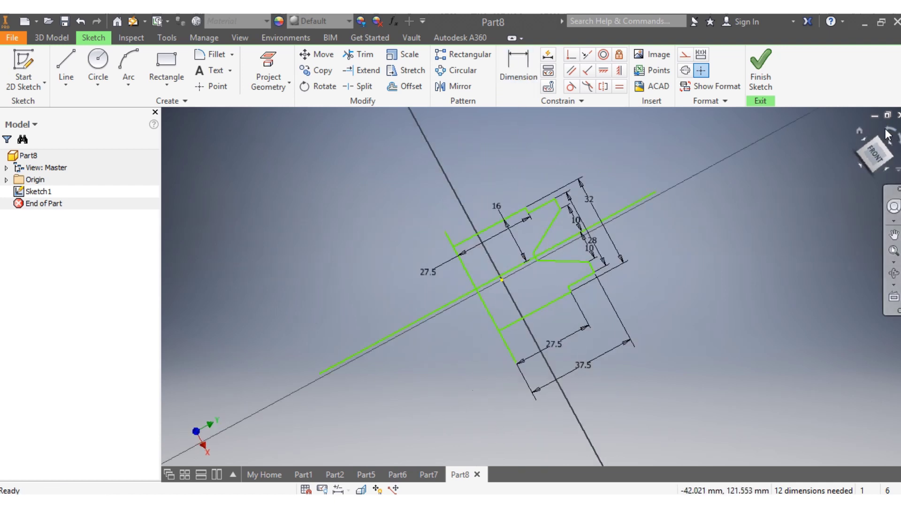
click(56, 38)
click(98, 70)
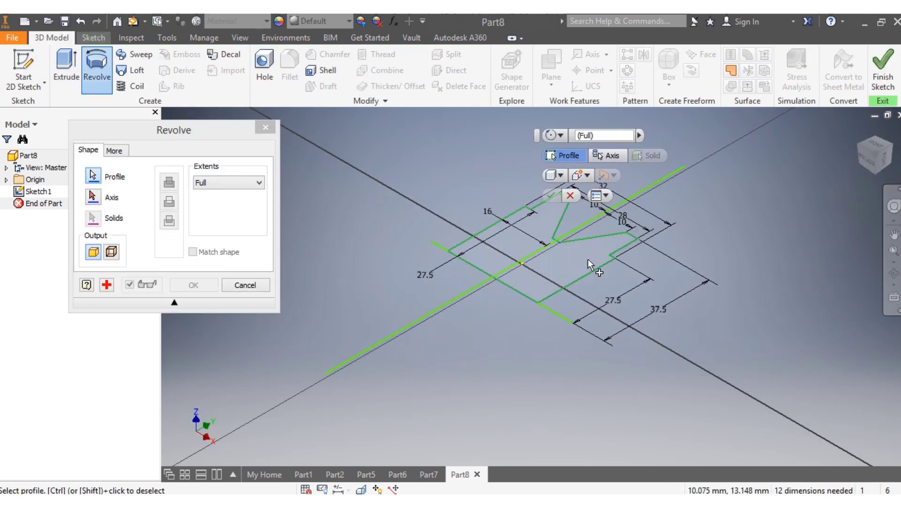
click(588, 258)
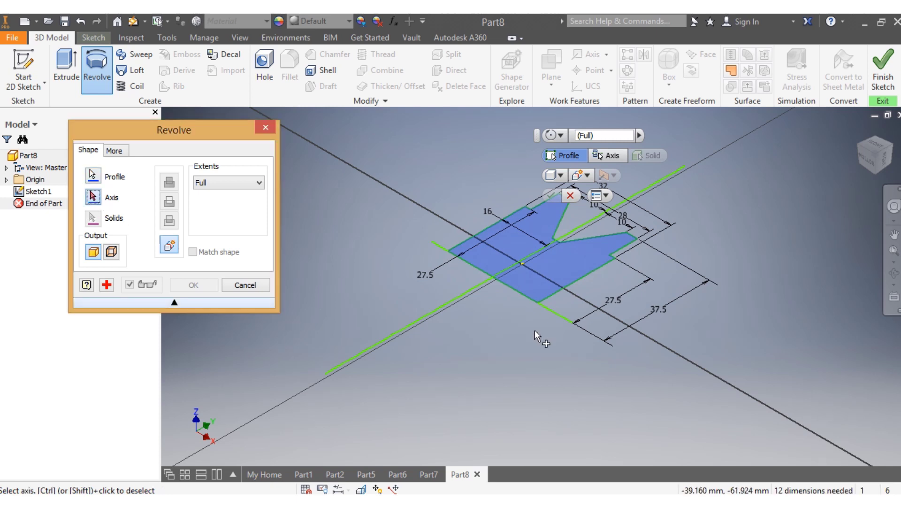
click(557, 319)
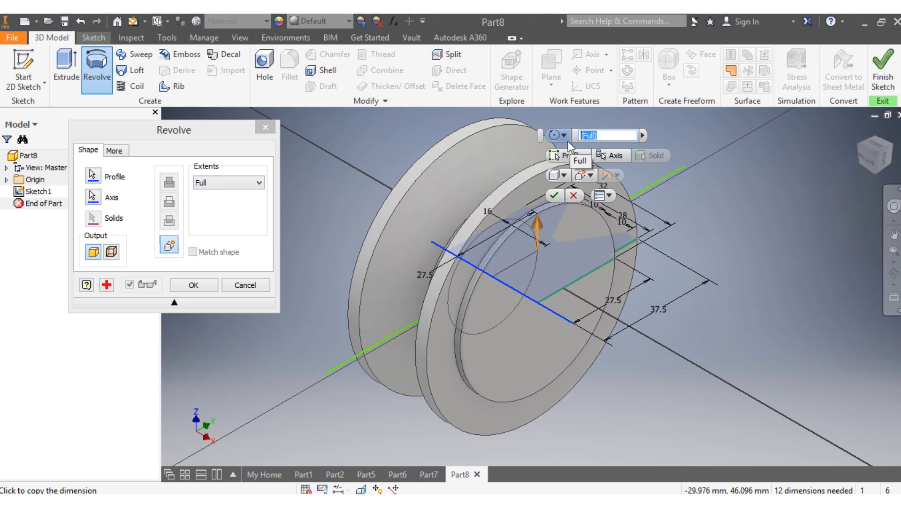
text(70)
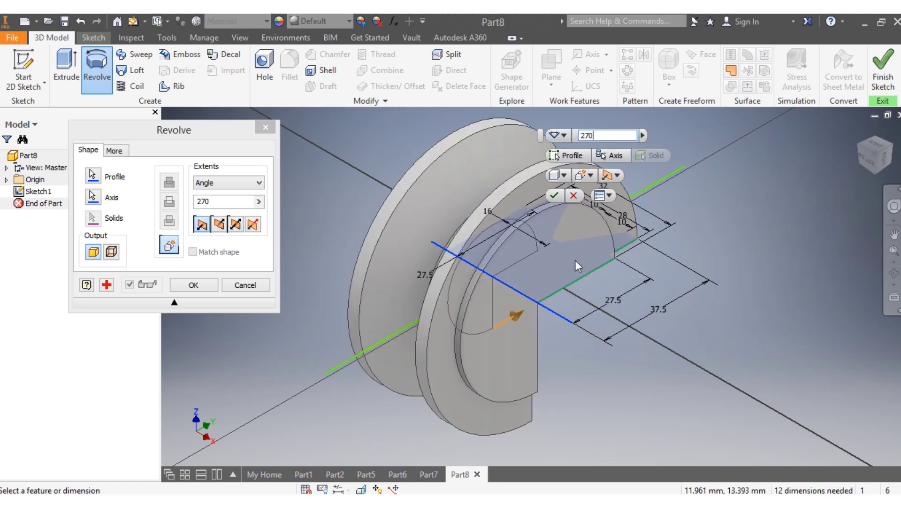
click(554, 195)
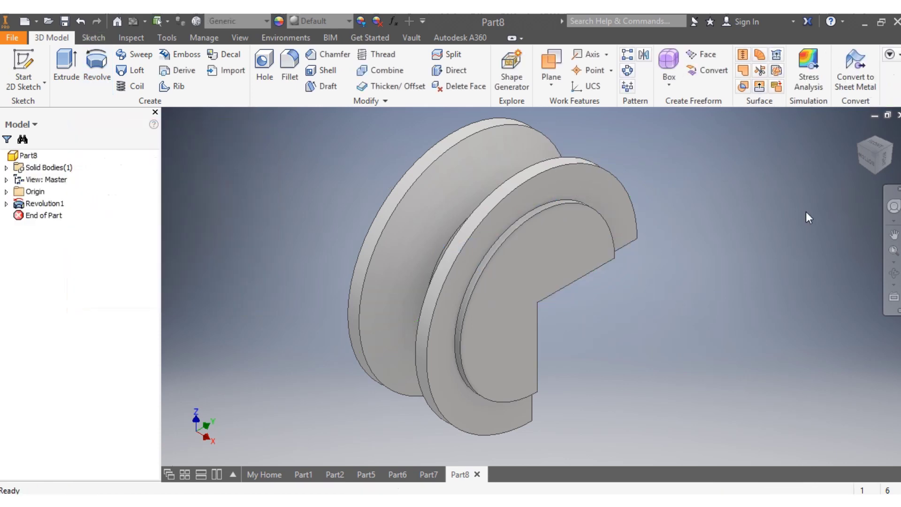
Assign the Steel, Alloy material to the revolved part and inspect it from several sides
mouse_move(876, 167)
mouse_down()
mouse_move(856, 211)
mouse_move(798, 272)
mouse_move(746, 263)
mouse_move(713, 216)
mouse_move(751, 263)
mouse_move(756, 197)
mouse_move(770, 272)
mouse_move(737, 244)
mouse_move(794, 249)
mouse_move(761, 201)
mouse_move(732, 263)
mouse_move(751, 211)
mouse_move(793, 253)
mouse_move(760, 211)
mouse_move(727, 235)
mouse_move(755, 268)
mouse_move(788, 235)
mouse_move(780, 278)
mouse_up()
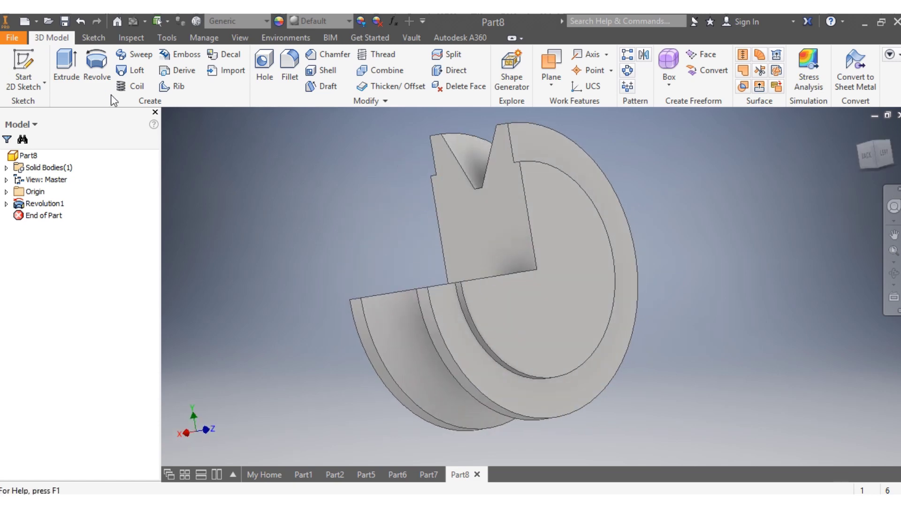
click(266, 22)
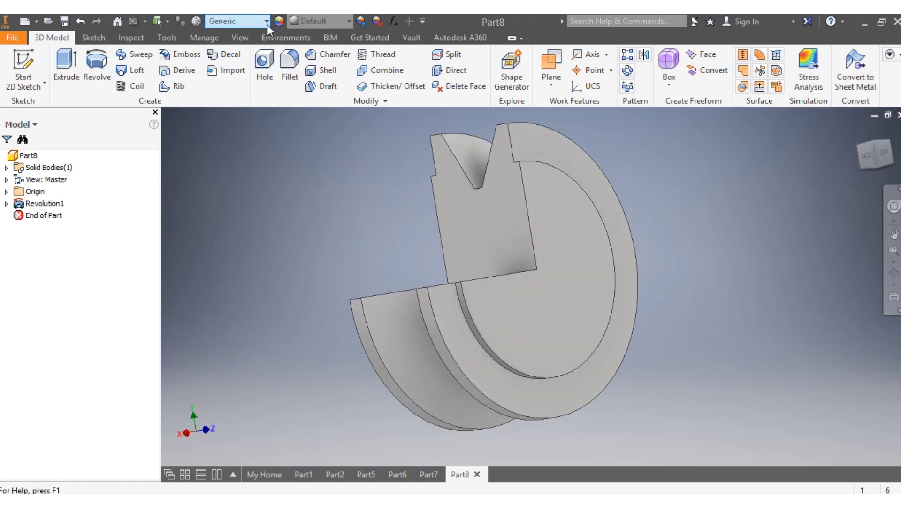
scroll(281, 234, down, 7)
scroll(282, 246, down, 4)
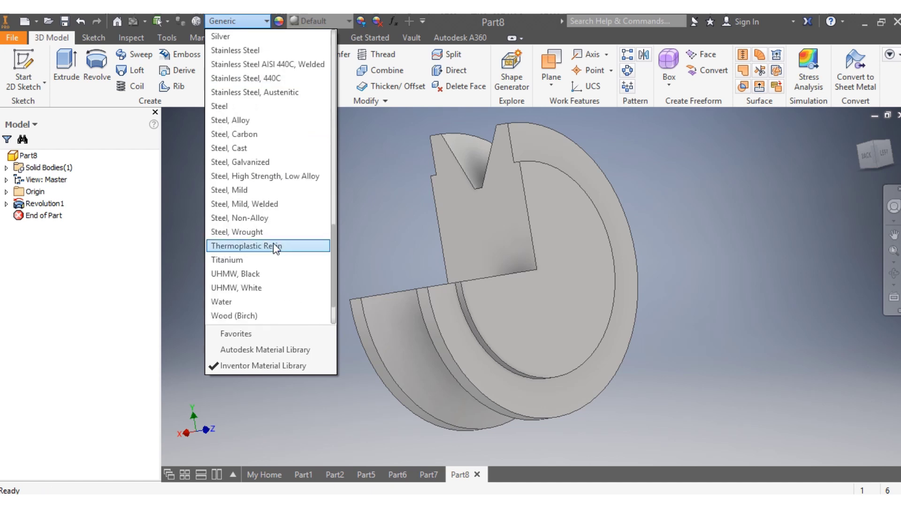
click(262, 117)
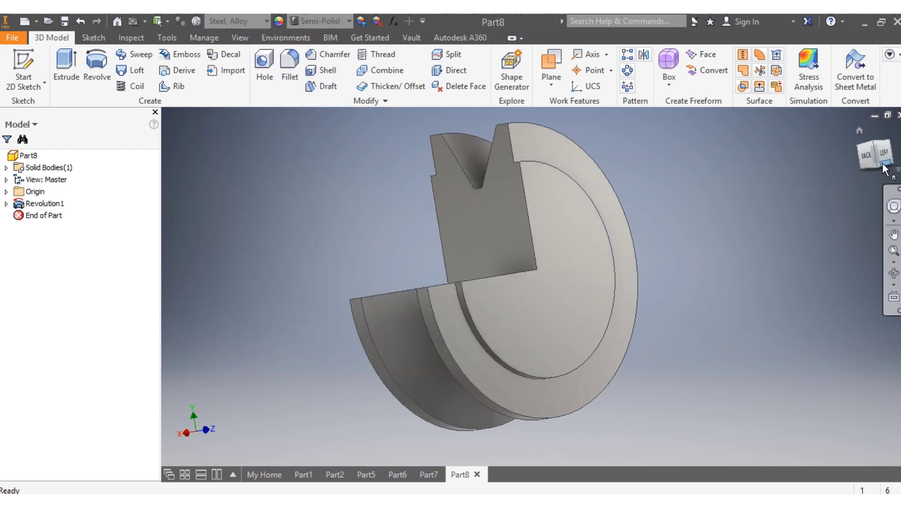
mouse_move(882, 164)
mouse_down()
mouse_move(836, 180)
mouse_move(868, 188)
mouse_move(868, 141)
mouse_move(838, 169)
mouse_move(849, 197)
mouse_move(873, 155)
mouse_move(891, 172)
mouse_move(850, 181)
mouse_move(889, 178)
mouse_move(878, 157)
mouse_move(868, 180)
mouse_move(890, 162)
mouse_move(857, 174)
mouse_move(877, 155)
mouse_move(863, 174)
mouse_move(887, 162)
mouse_move(859, 169)
mouse_move(875, 155)
mouse_move(887, 171)
mouse_move(861, 164)
mouse_move(885, 176)
mouse_move(874, 155)
mouse_up()
mouse_move(492, 277)
shift+middle_down()
mouse_move(586, 286)
mouse_move(615, 263)
mouse_move(526, 329)
mouse_move(498, 277)
mouse_move(573, 319)
mouse_move(507, 263)
mouse_move(554, 225)
mouse_move(497, 281)
shift+middle_up()
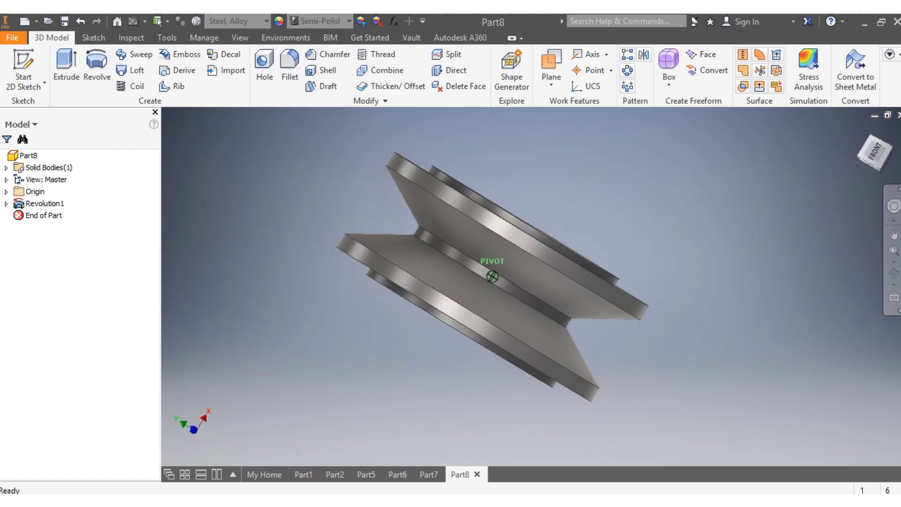